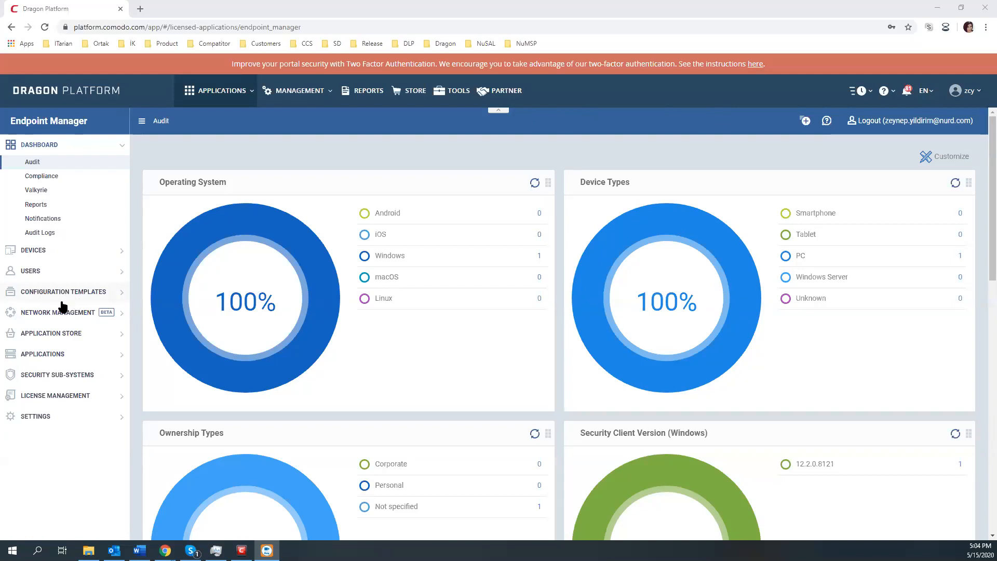
Step: Open the zcy profile under Configuration Templates > Profiles and list its addable sections
left_click(61, 291)
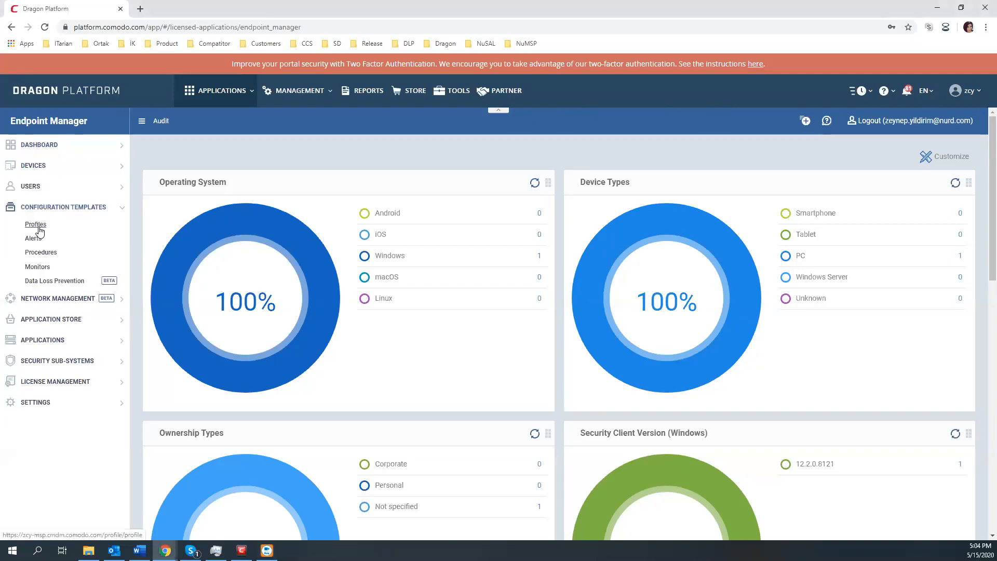
left_click(38, 226)
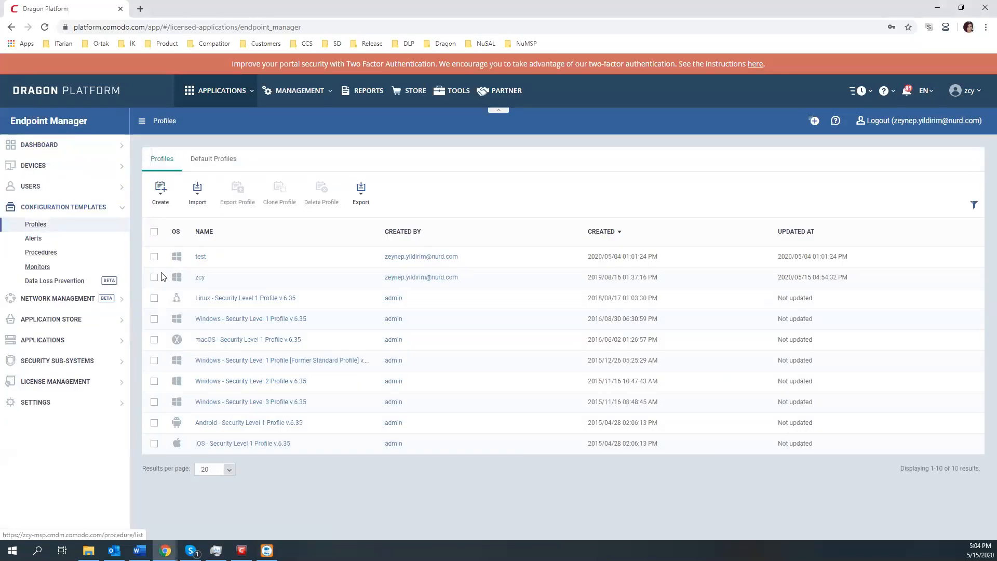
left_click(199, 279)
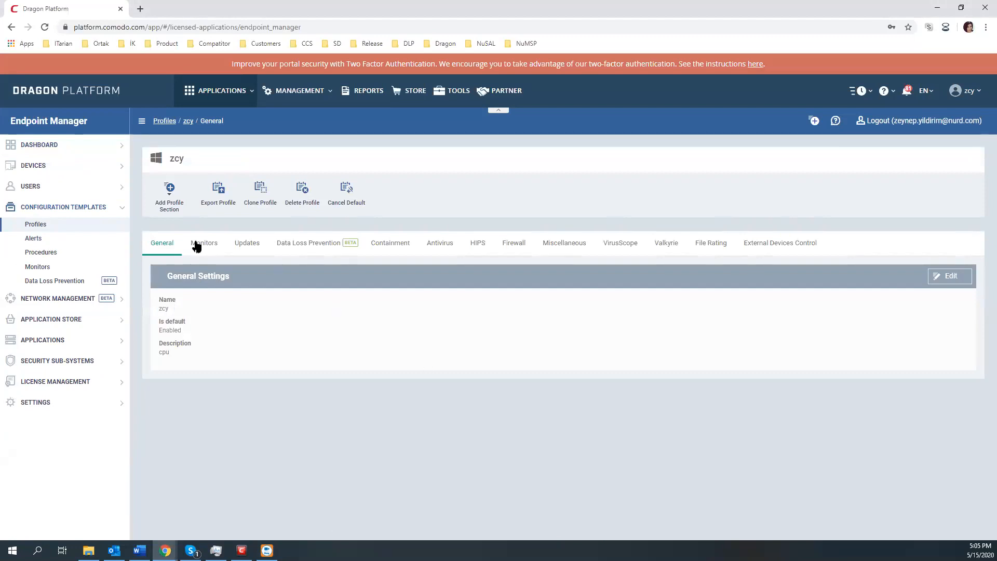
left_click(172, 213)
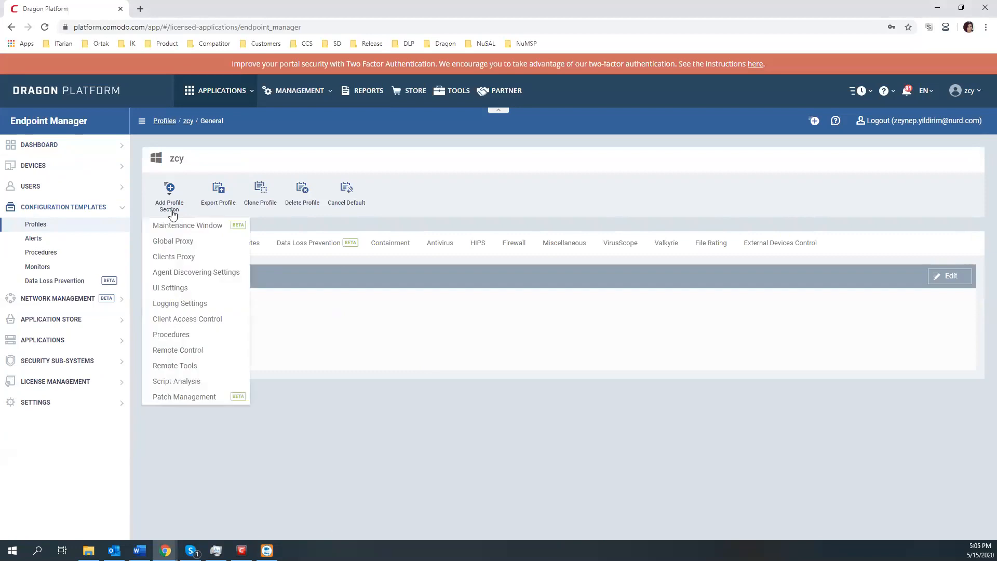
Step: Add UI Settings to the zcy profile and view its Communication Client Rebranding options
left_click(181, 289)
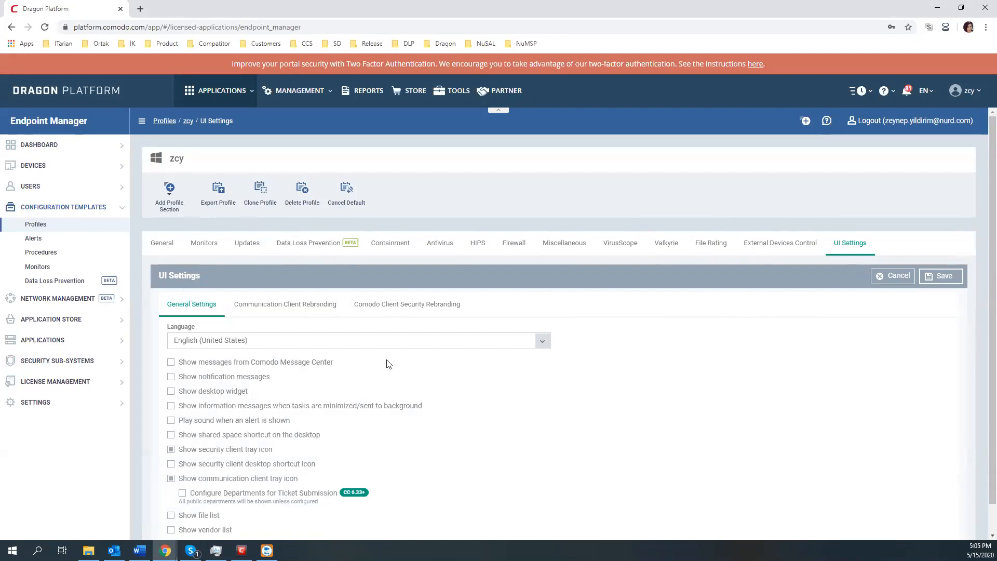
scroll(470, 399, "down", 1)
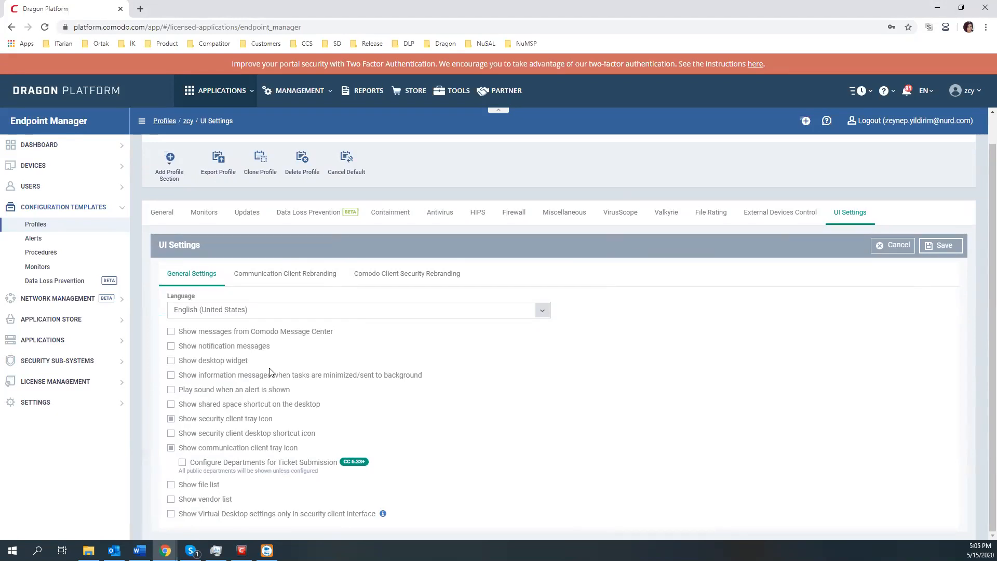
left_click(275, 279)
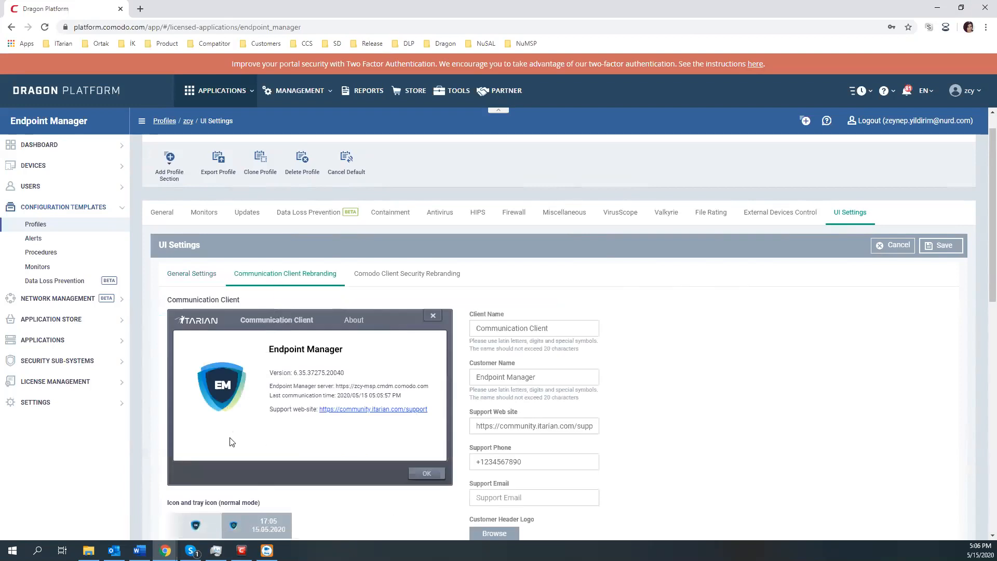
scroll(232, 449, "down", 1)
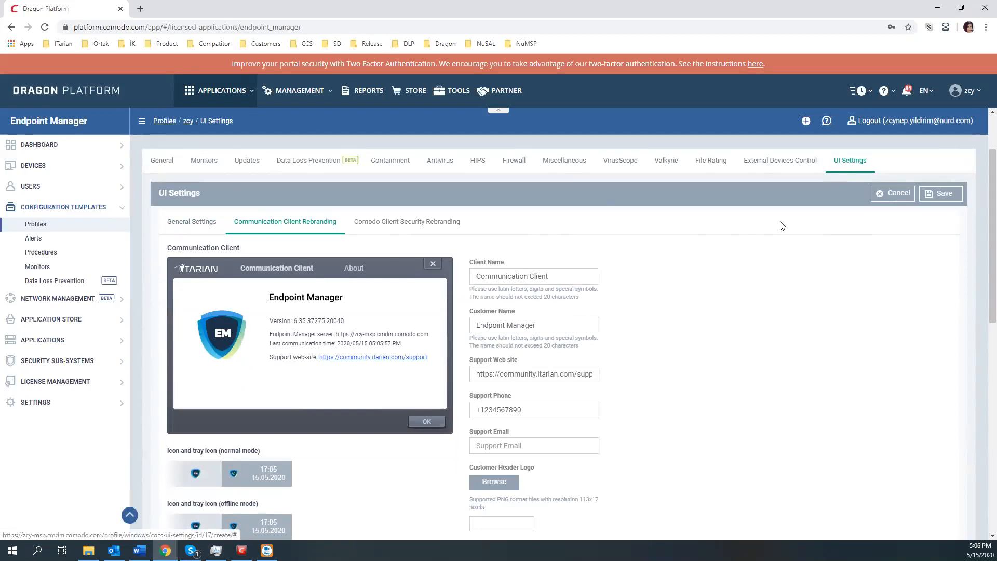
triple_click(522, 275)
key("BackSpace")
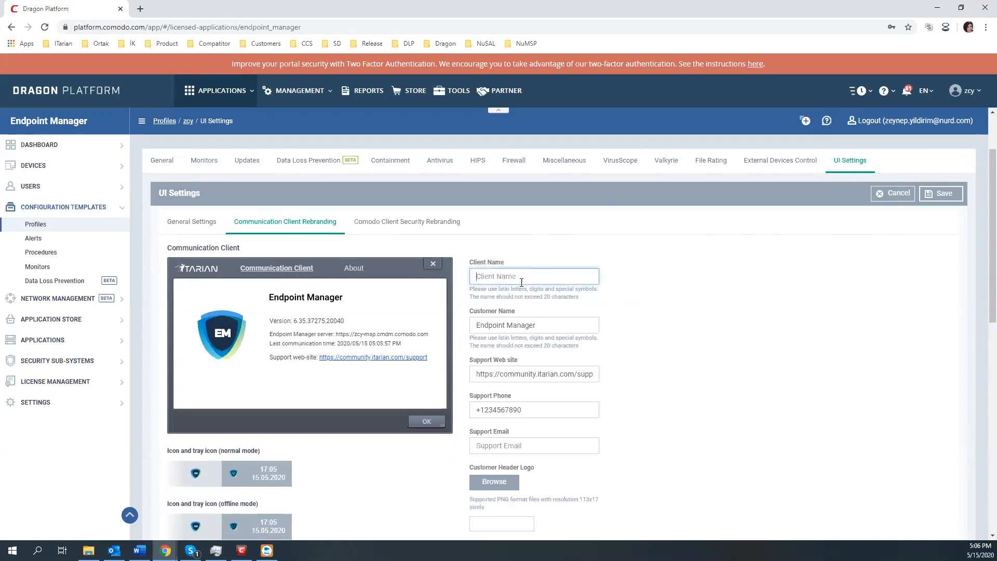
triple_click(502, 322)
key("BackSpace")
triple_click(496, 372)
key("ctrl+c")
key("BackSpace")
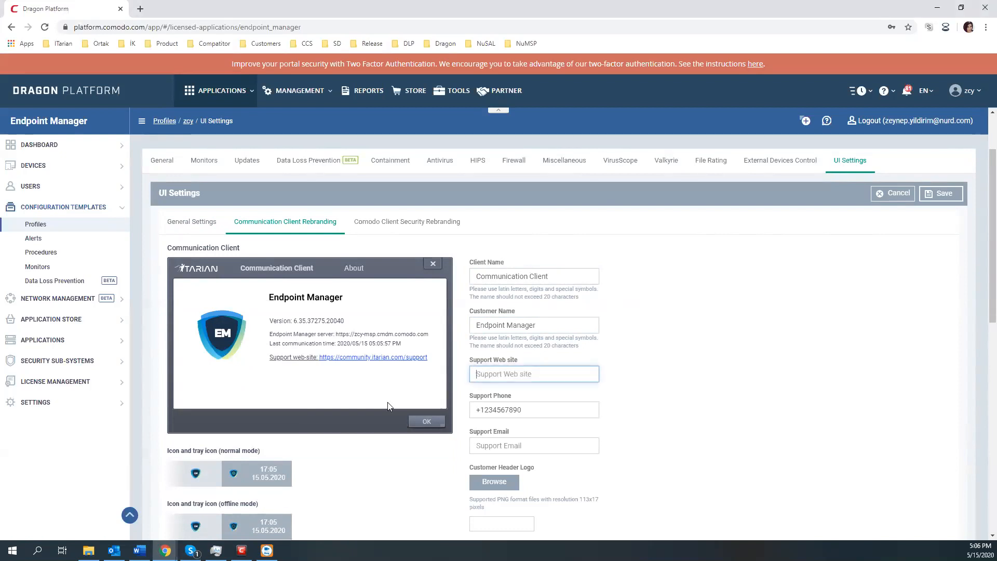
key("ctrl+v")
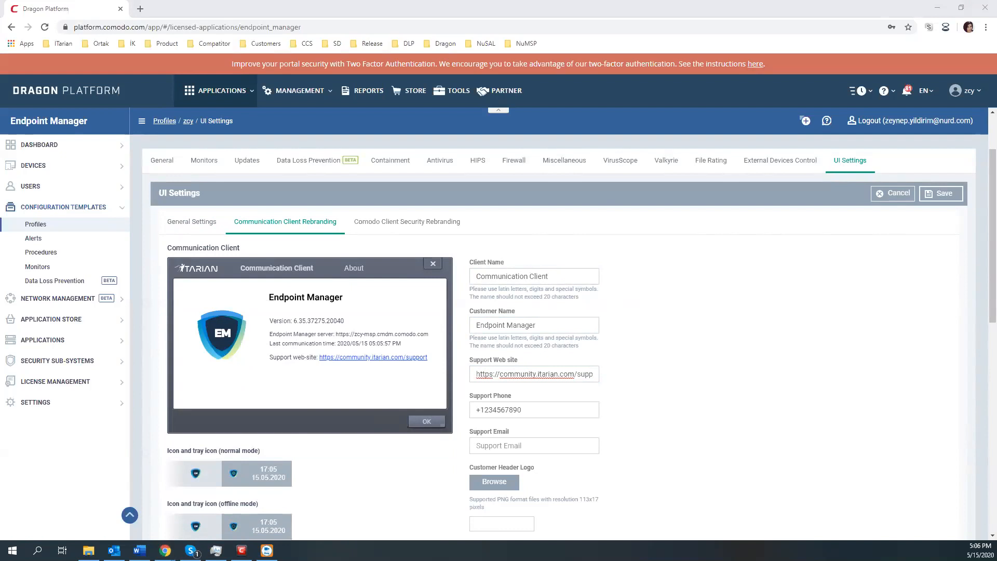
left_click(577, 374)
left_click(686, 367)
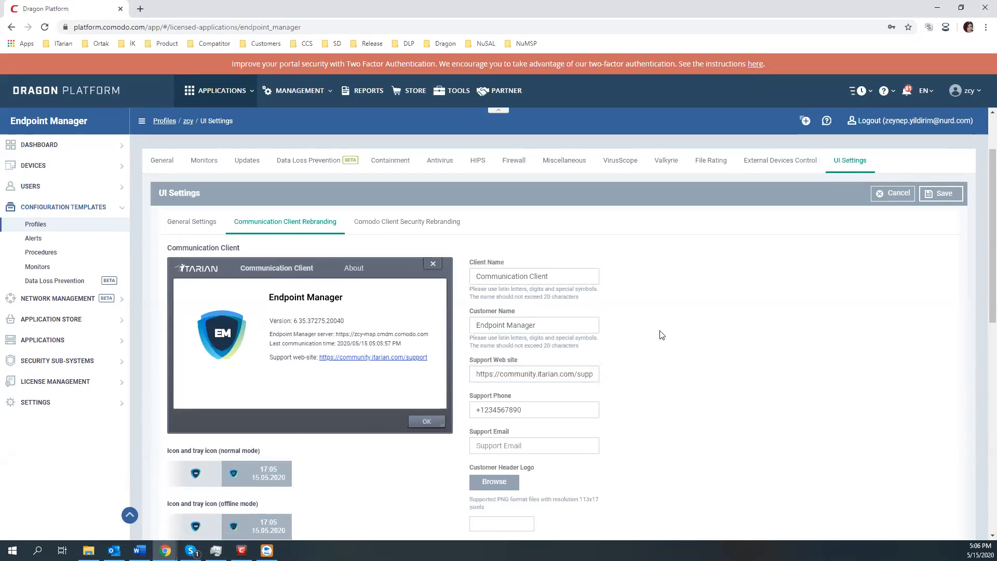
left_click(563, 277)
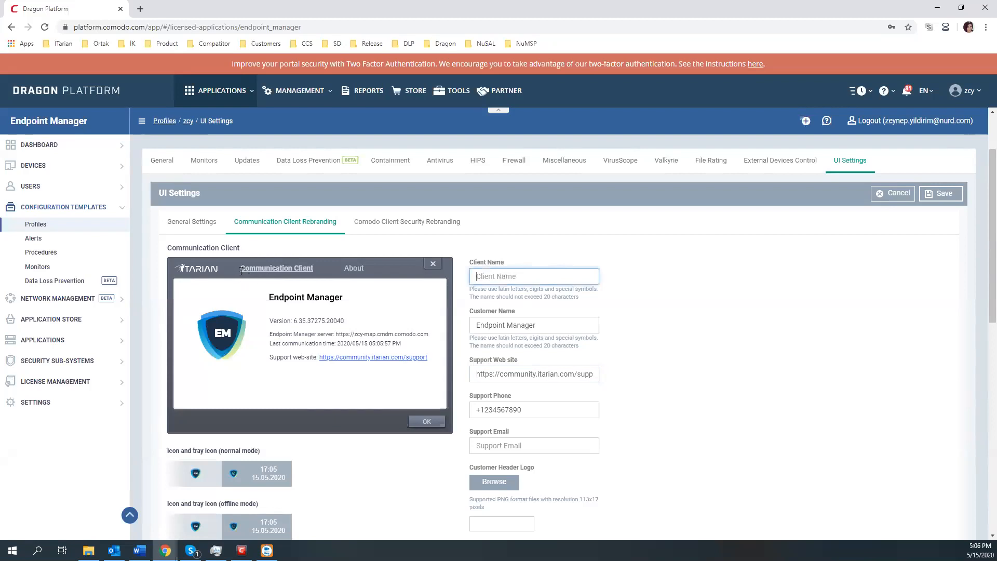
left_click_drag(242, 268, 319, 269)
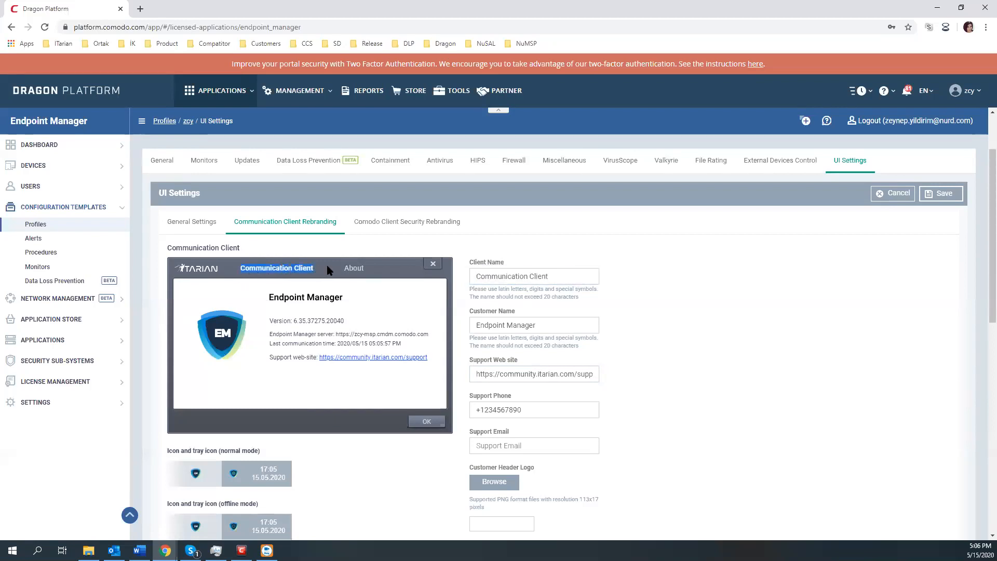
left_click(494, 276)
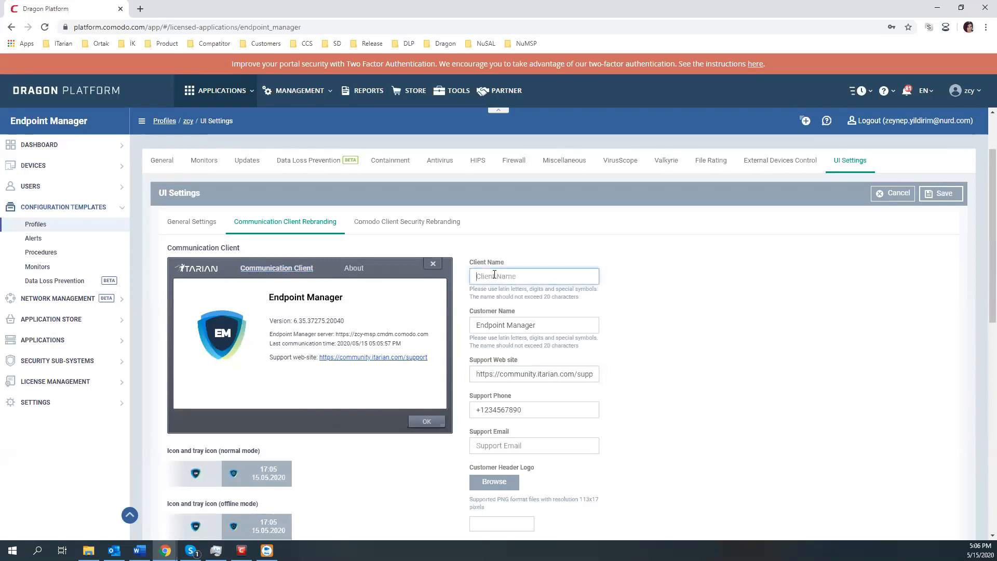
left_click(499, 374)
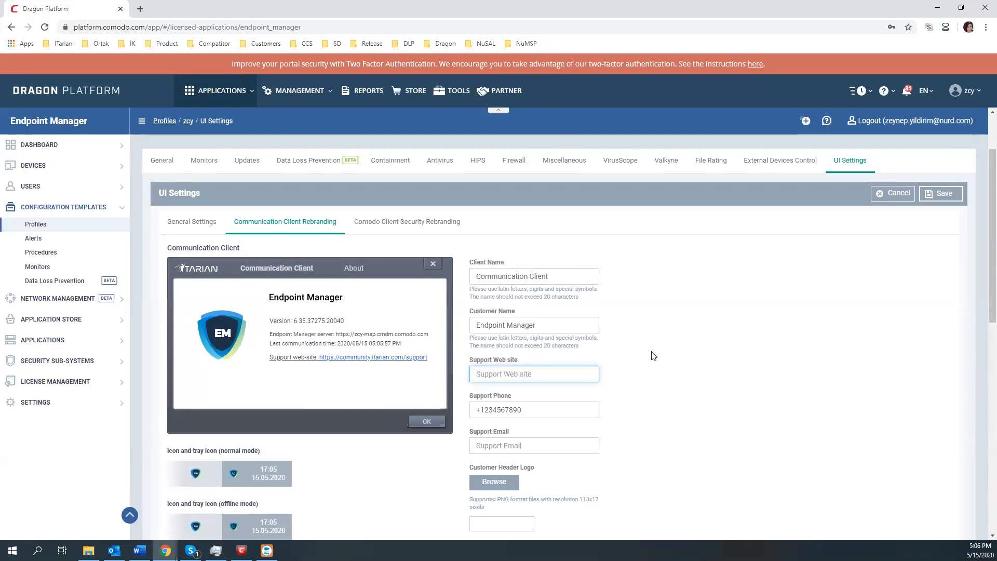
scroll(561, 390, "down", 1)
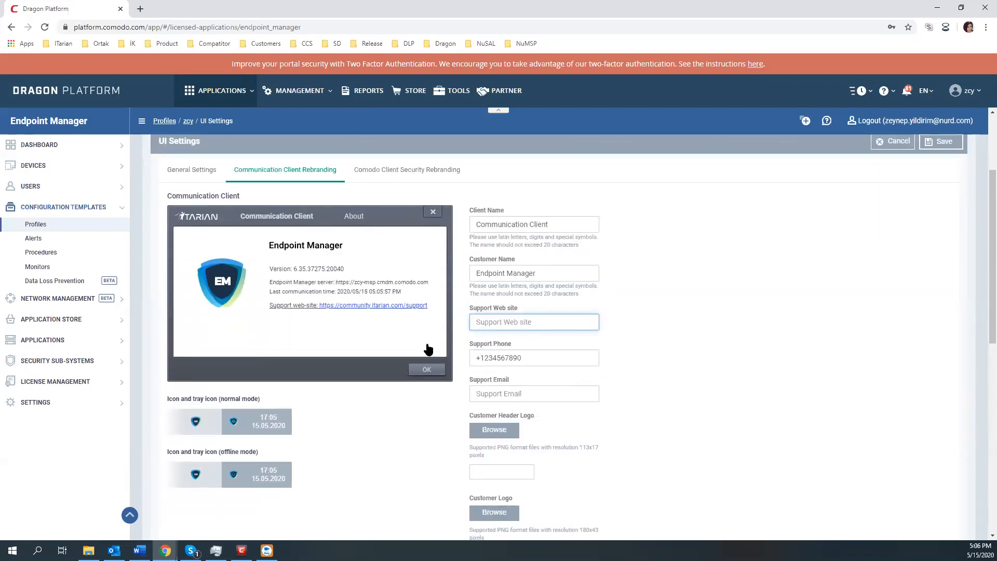
scroll(428, 345, "down", 1)
scroll(436, 395, "down", 5)
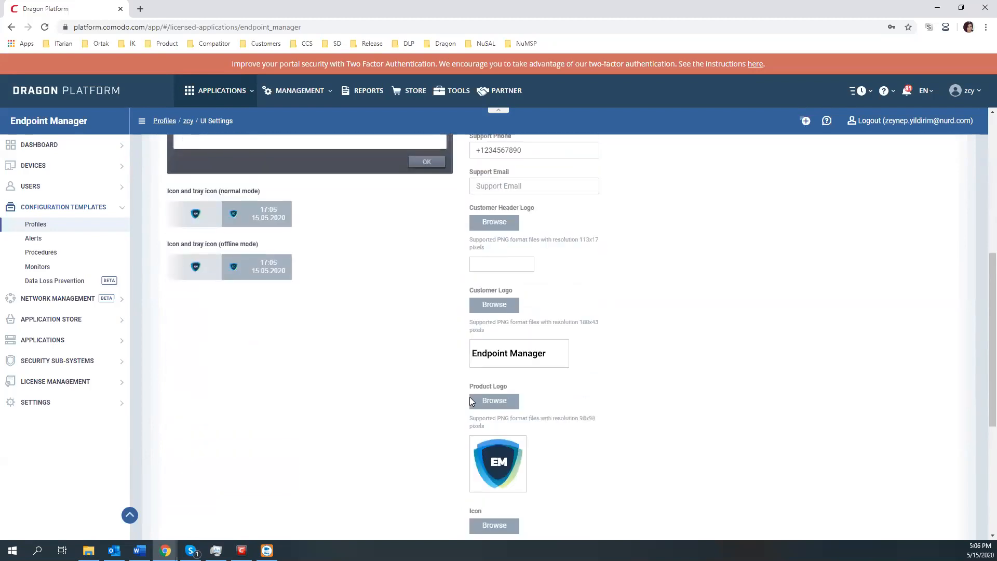
scroll(605, 389, "down", 3)
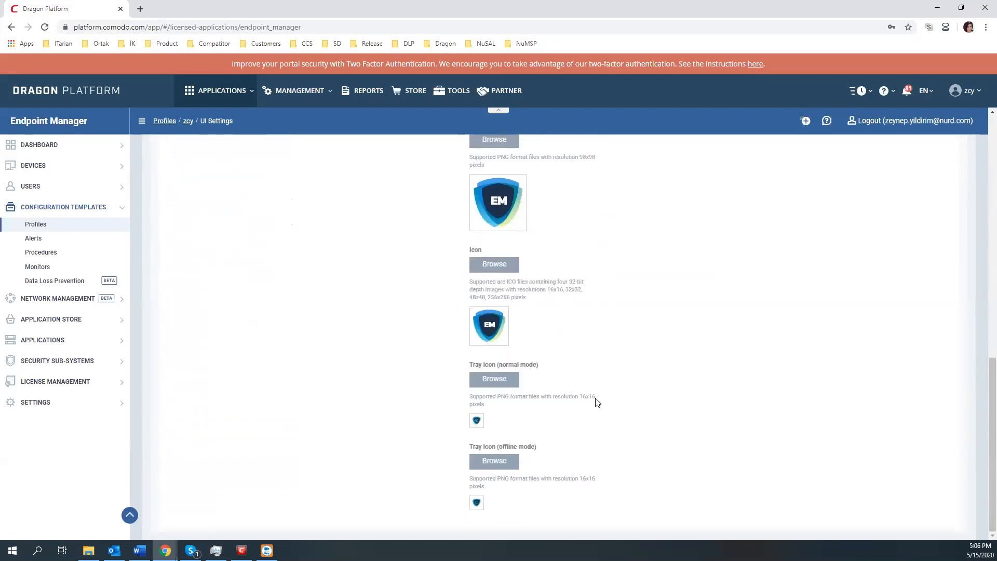
scroll(546, 332, "up", 10)
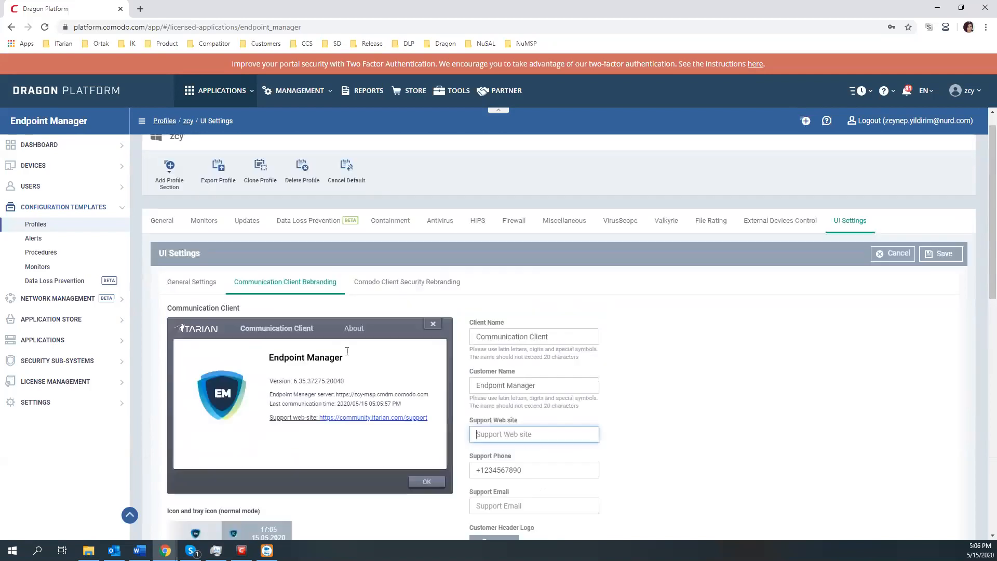
Step: Set the Client Name to 'Dream IT' and the Customer Name to 'Customer IT'
left_click(510, 358)
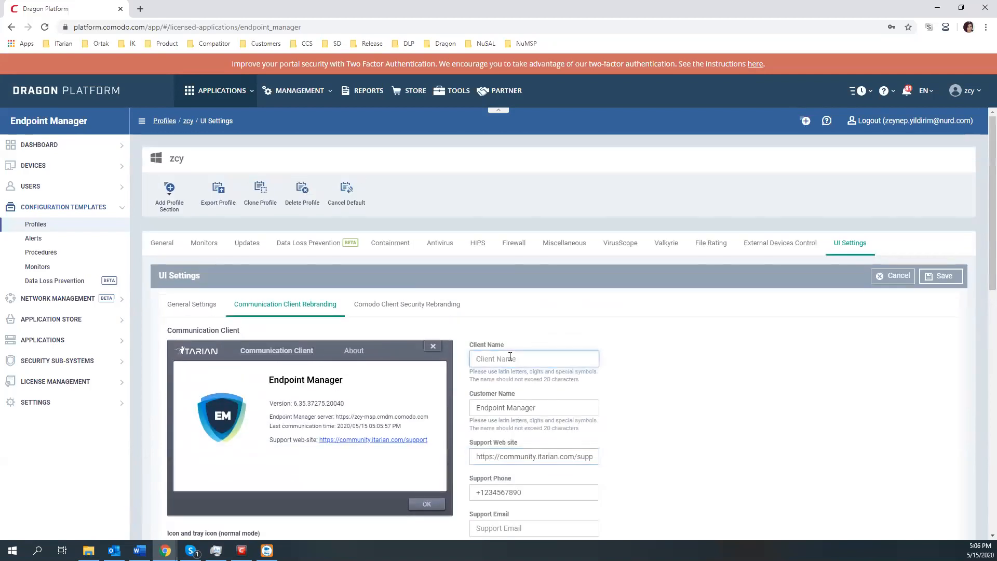
type("Dere")
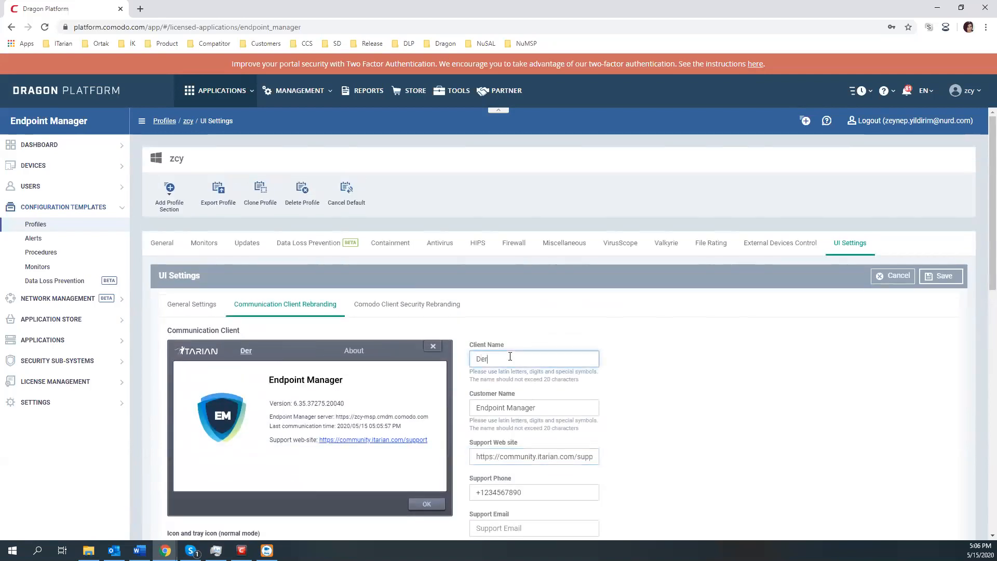
key("BackSpace")
key("BackSpace")
key("BackSpace")
type("REAM it")
key("BackSpace")
key("BackSpace")
key("BackSpace")
key("BackSpace")
key("BackSpace")
key("BackSpace")
key("BackSpace")
key("BackSpace")
type("Dream IT")
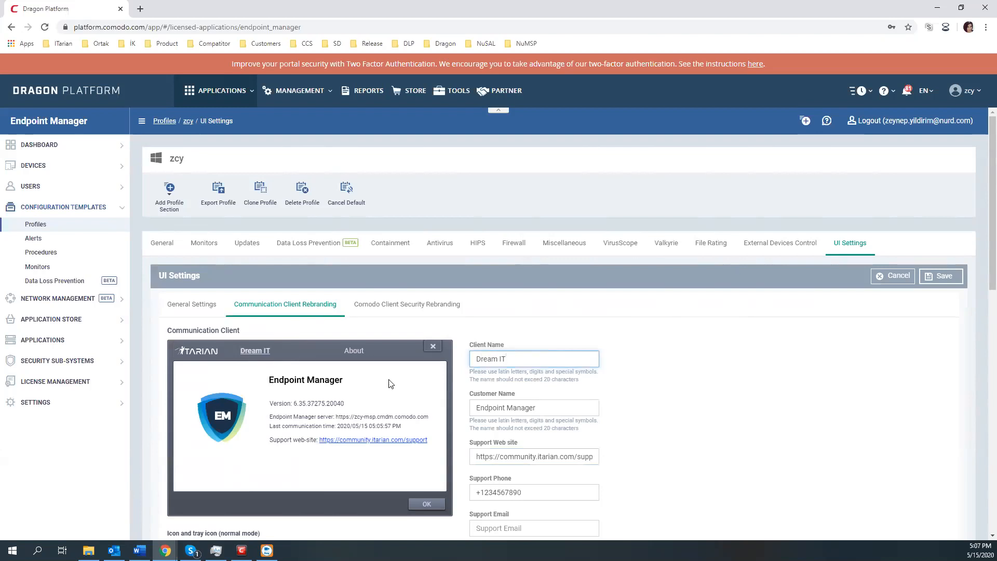
triple_click(533, 406)
key("BackSpace")
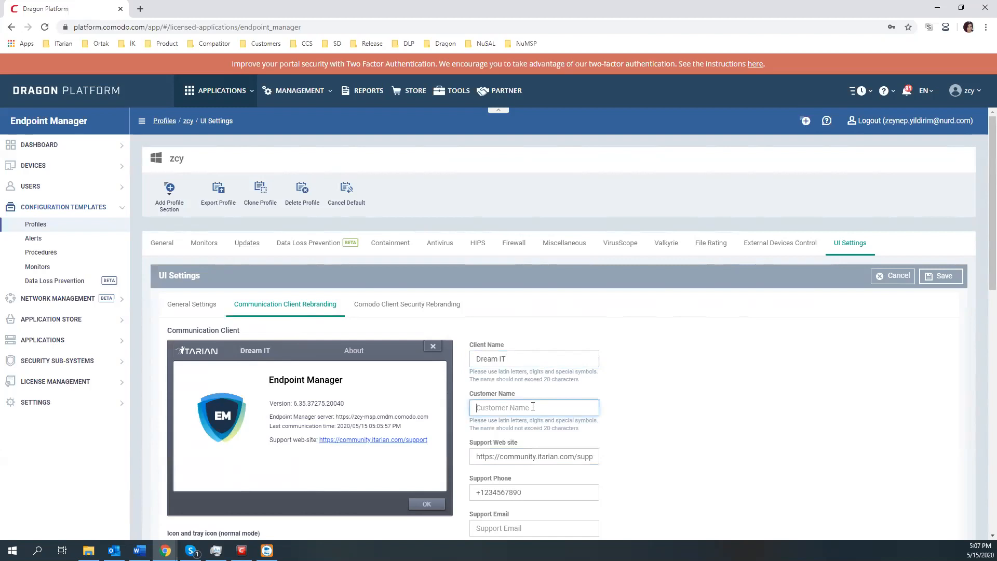
type("Customer IT")
scroll(525, 407, "down", 2)
left_click(518, 354)
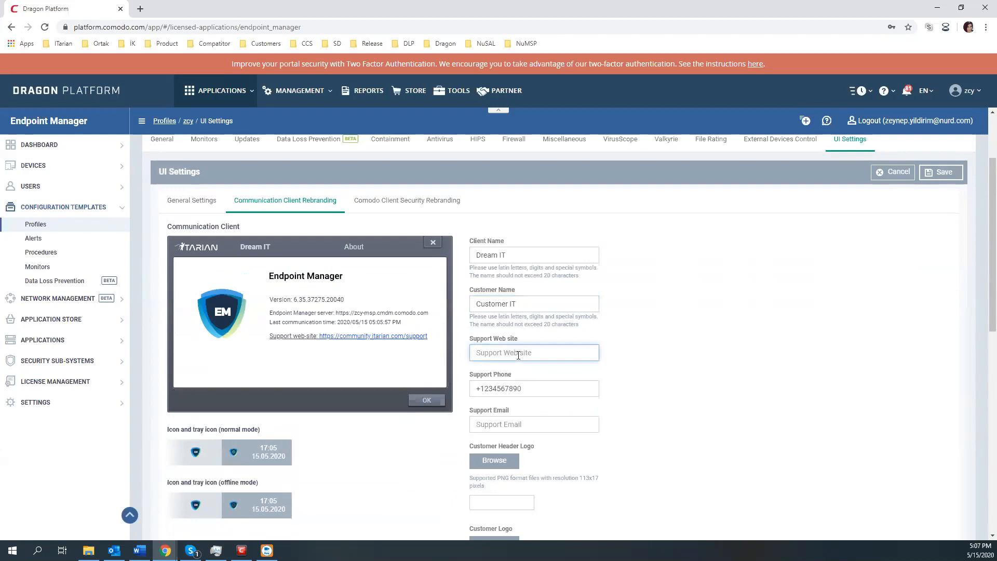
type("https://dr")
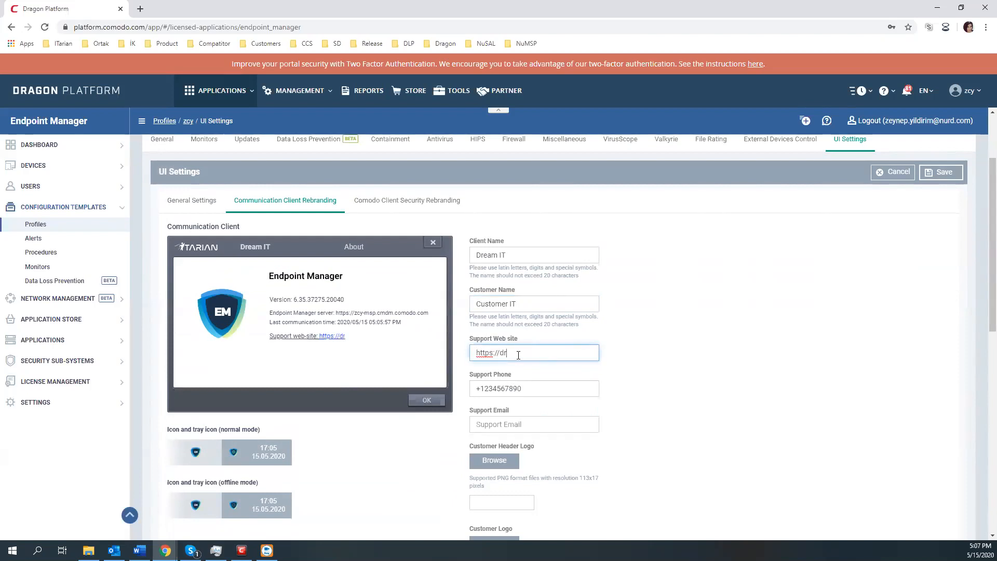
type("eamit.com")
left_click(518, 389)
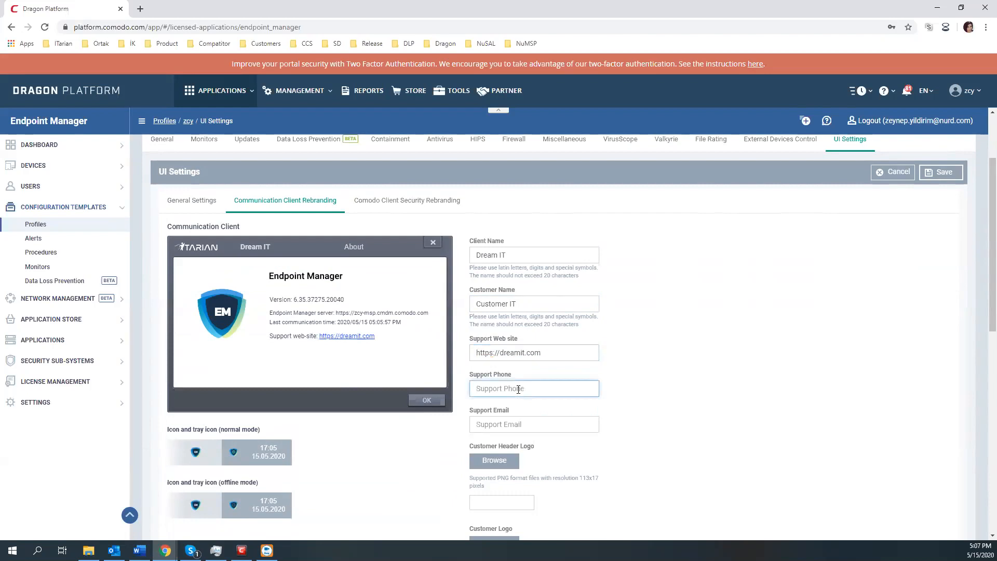
type("00055500")
scroll(516, 379, "down", 1)
left_click(516, 378)
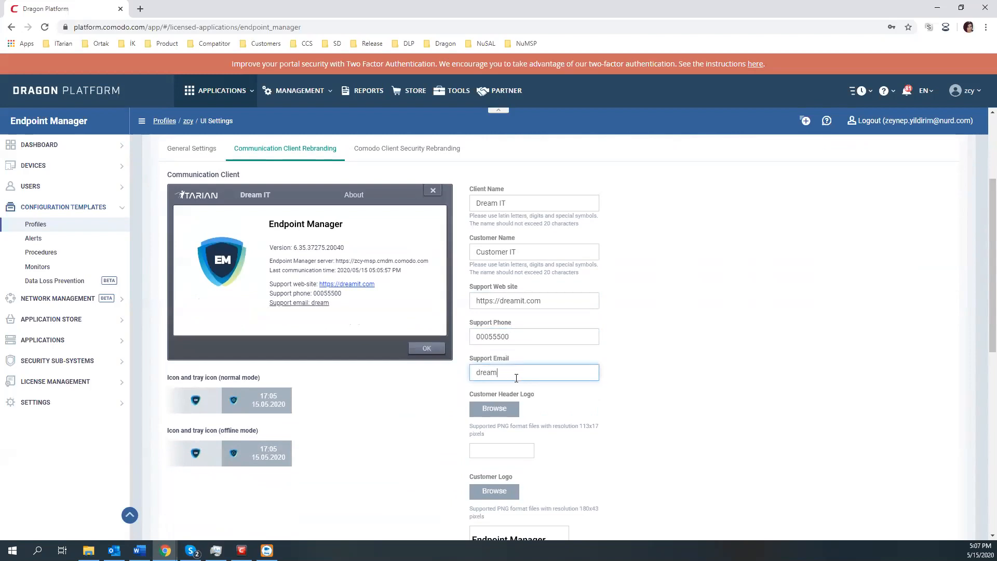
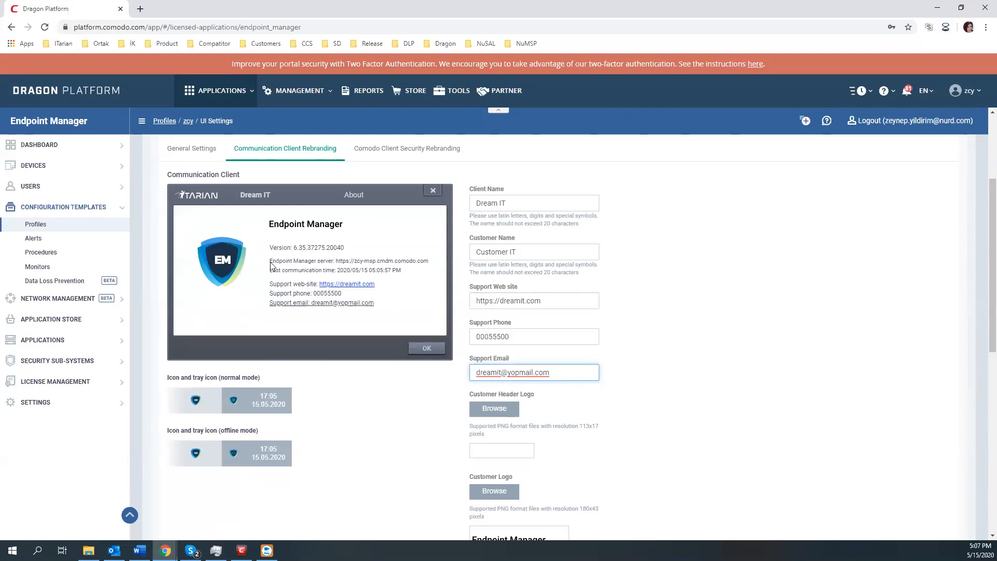
scroll(482, 378, "down", 1)
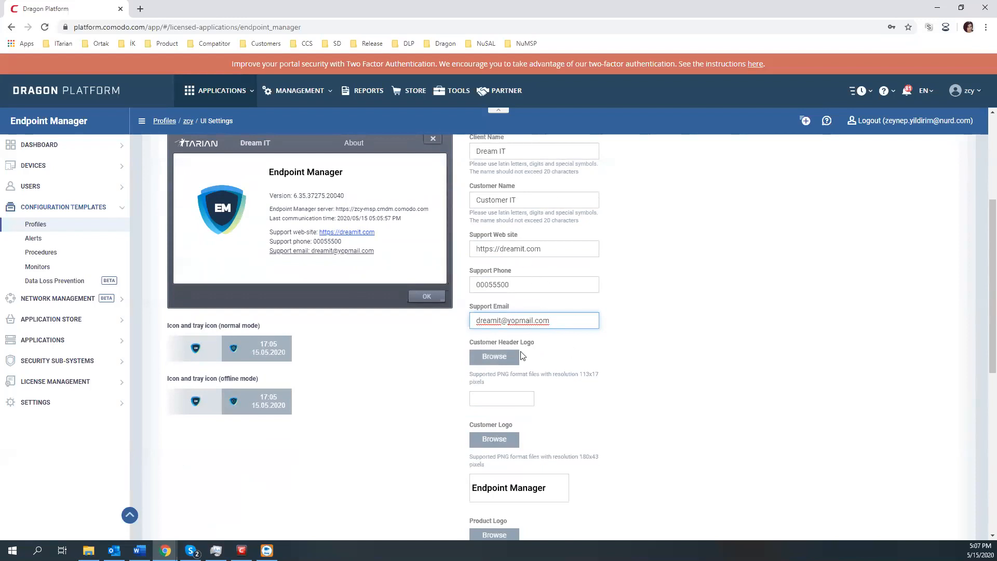
scroll(496, 359, "up", 1)
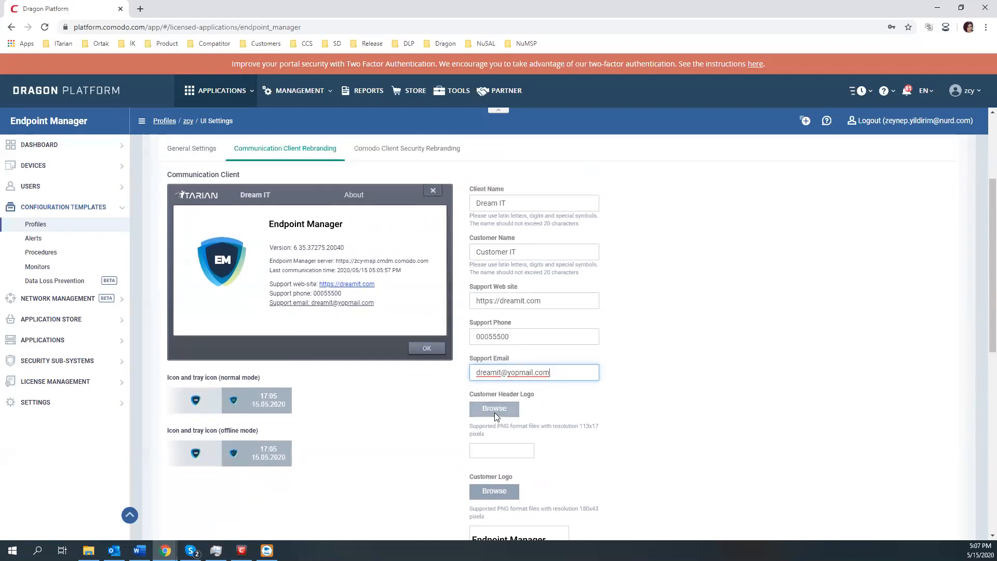
Step: Set the customer header logo to 113x17.png from the Test-Rebranding folder
left_click(494, 408)
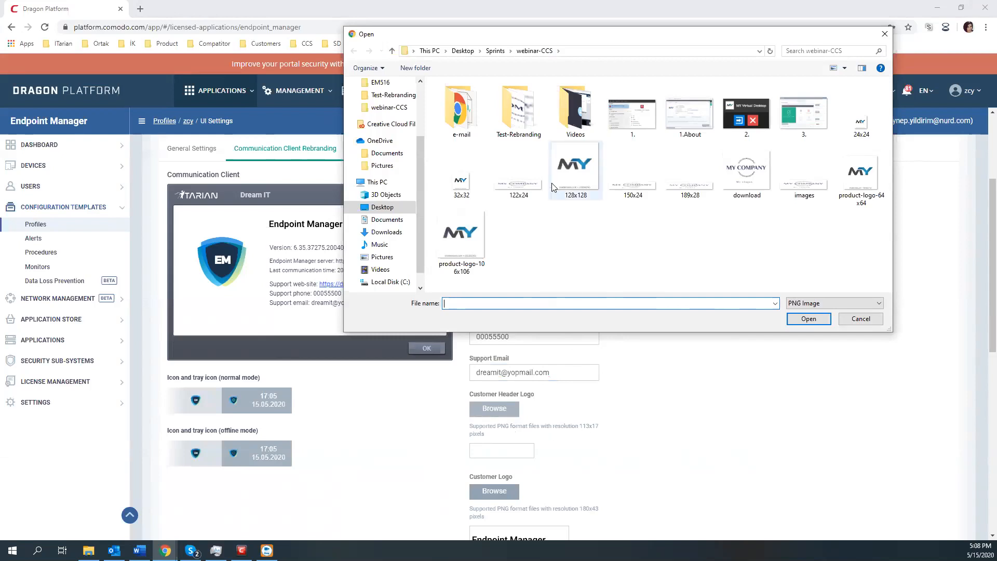
double_click(521, 119)
left_click(522, 122)
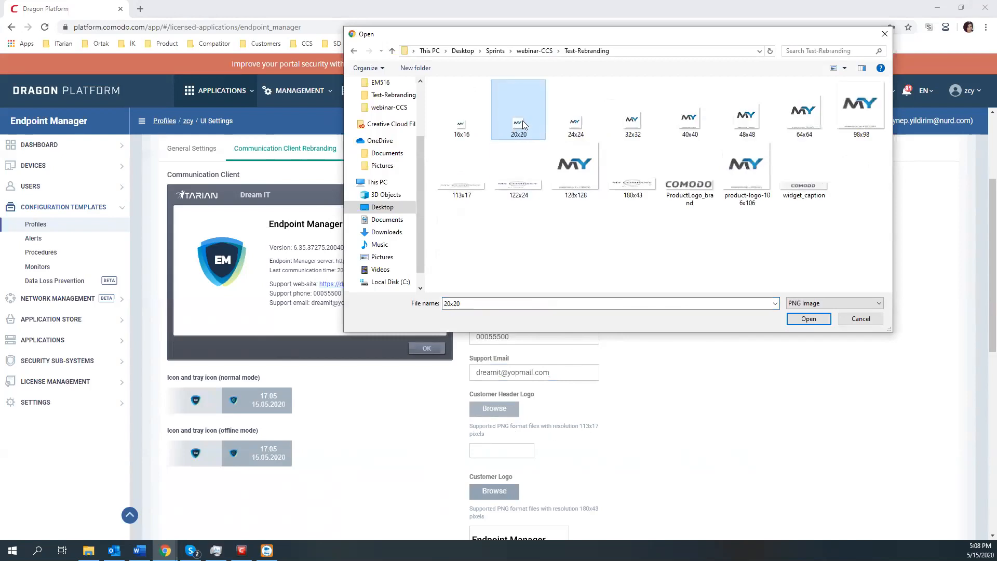
left_click(576, 230)
left_click(462, 187)
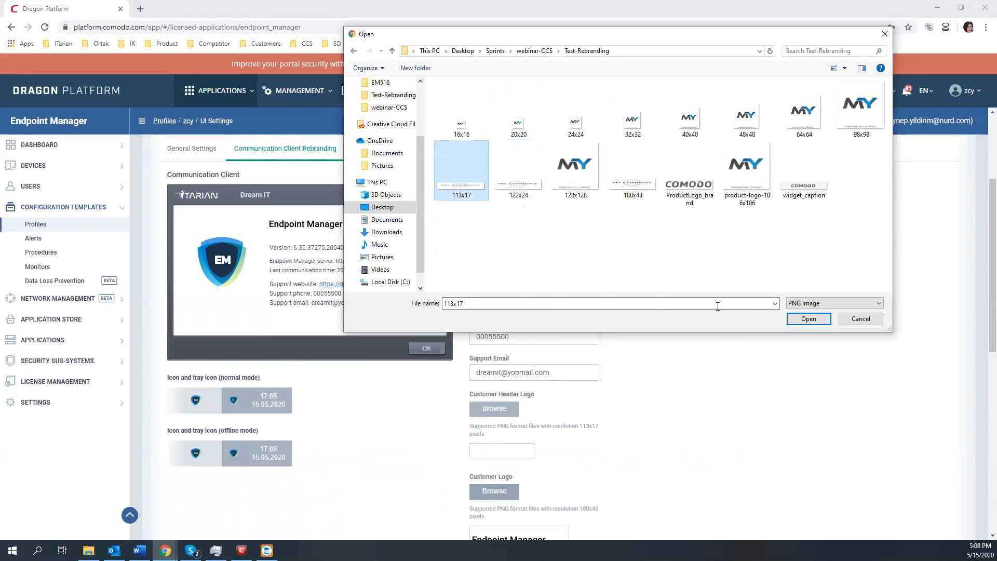
left_click(808, 319)
Step: Set the customer logo to 180x43.png
scroll(597, 394, "down", 2)
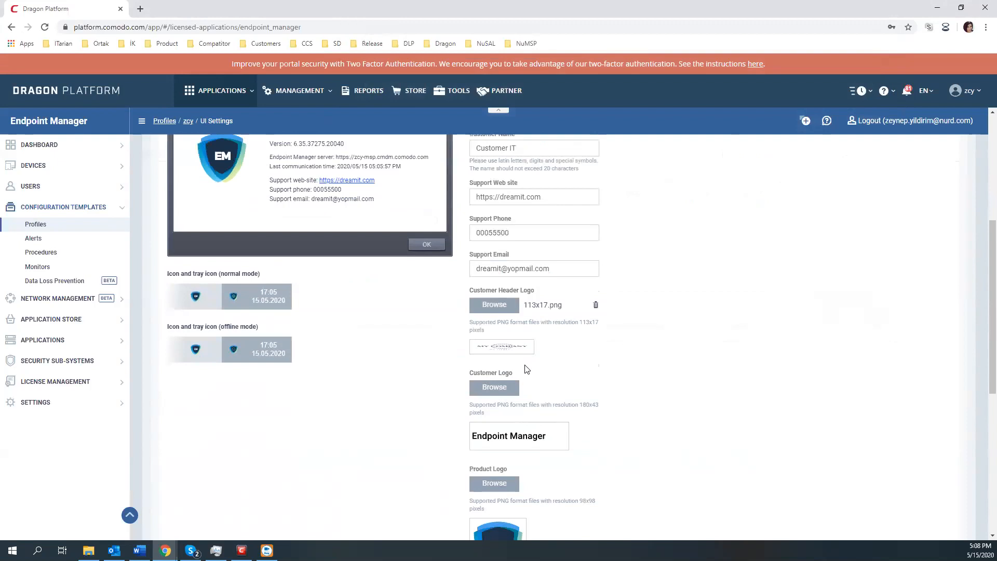
scroll(527, 369, "up", 1)
mouse_move(514, 411)
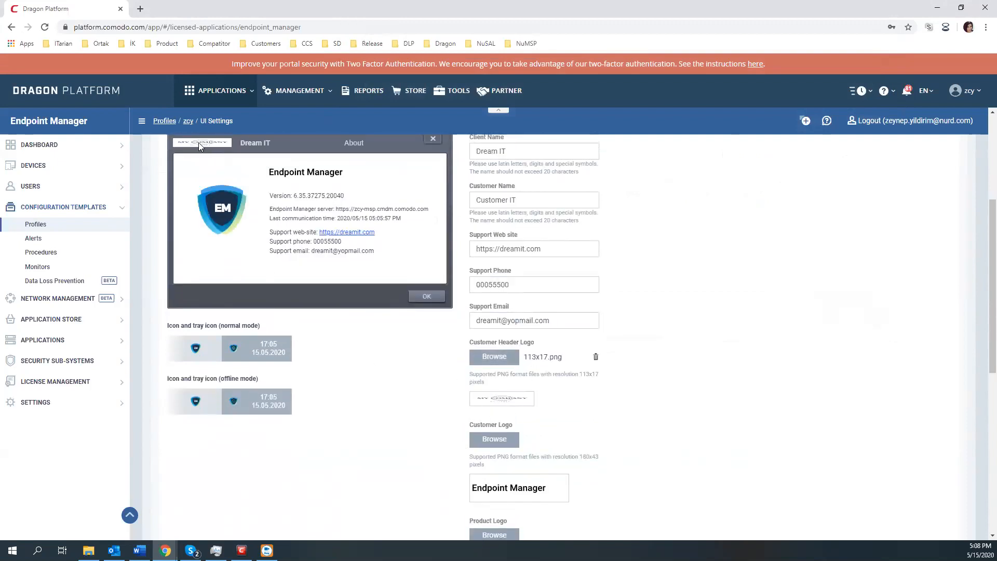
scroll(197, 156, "up", 1)
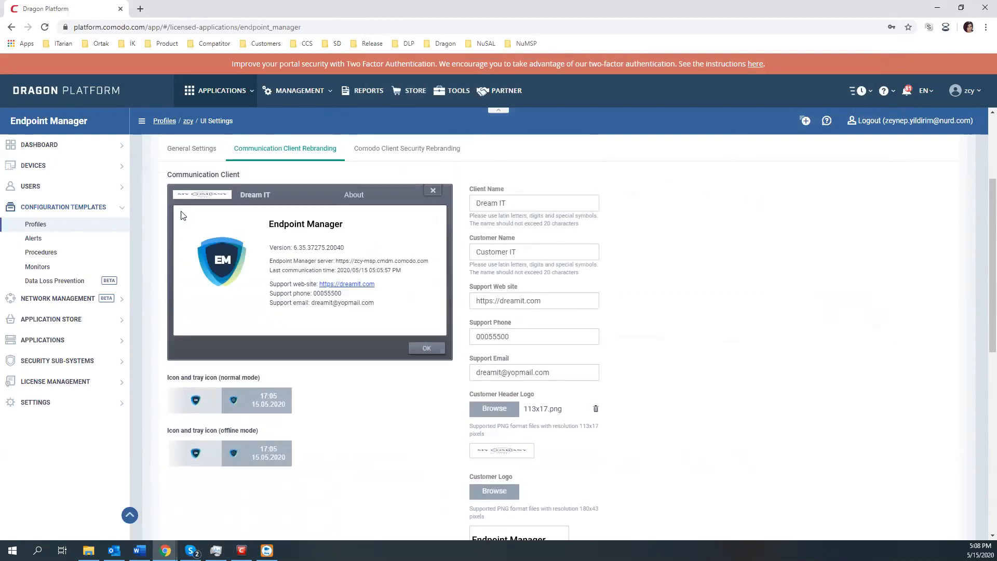
scroll(476, 364, "down", 1)
left_click(491, 439)
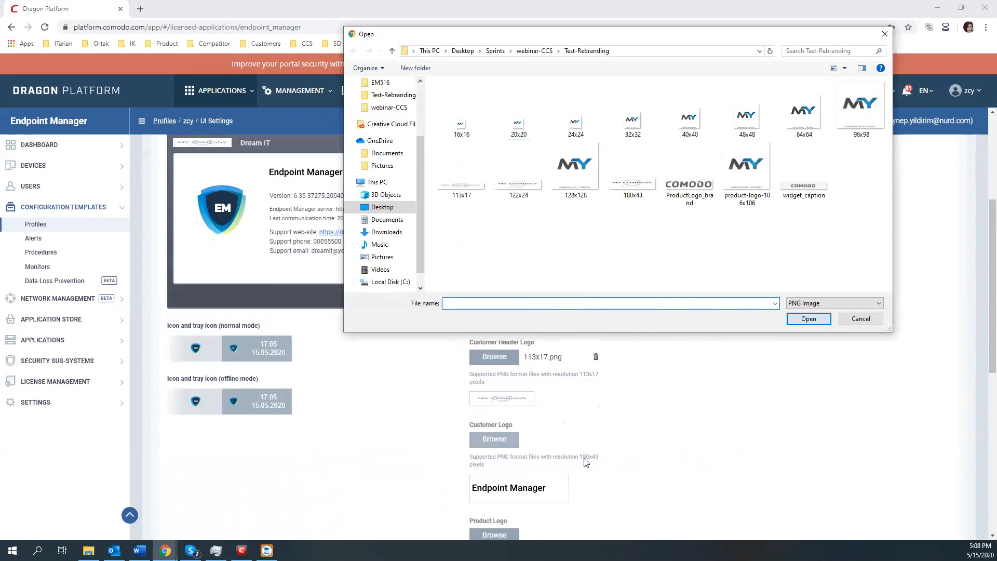
left_click(632, 173)
left_click(807, 319)
scroll(342, 305, "up", 1)
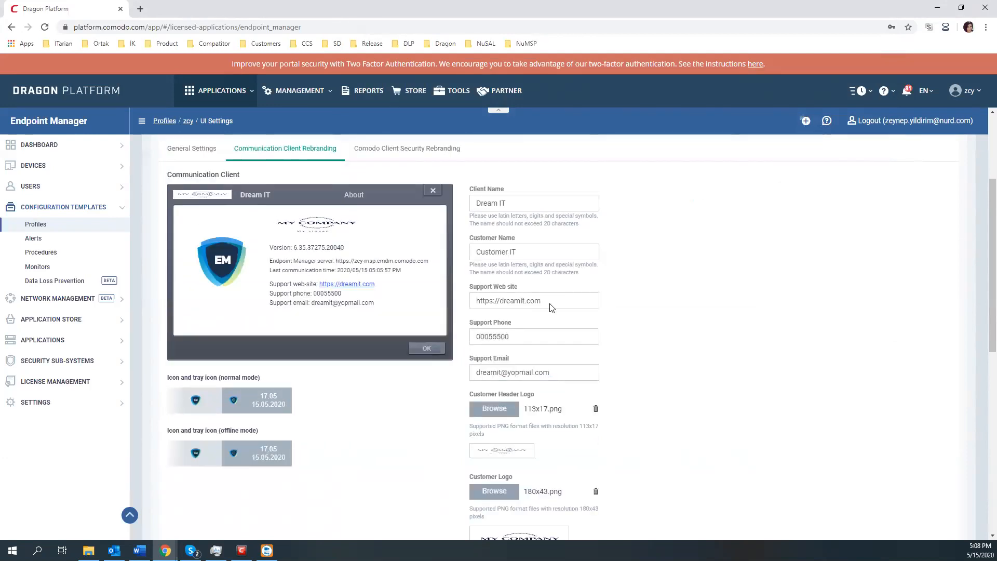
scroll(616, 324, "down", 4)
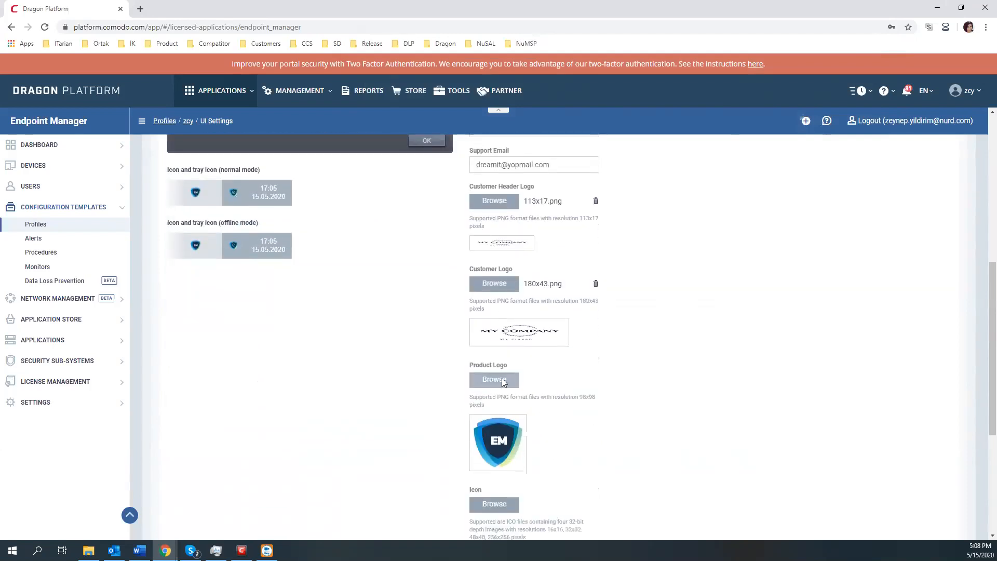
Step: Set the product logo to 98x98.png
scroll(219, 228, "up", 3)
scroll(436, 374, "down", 4)
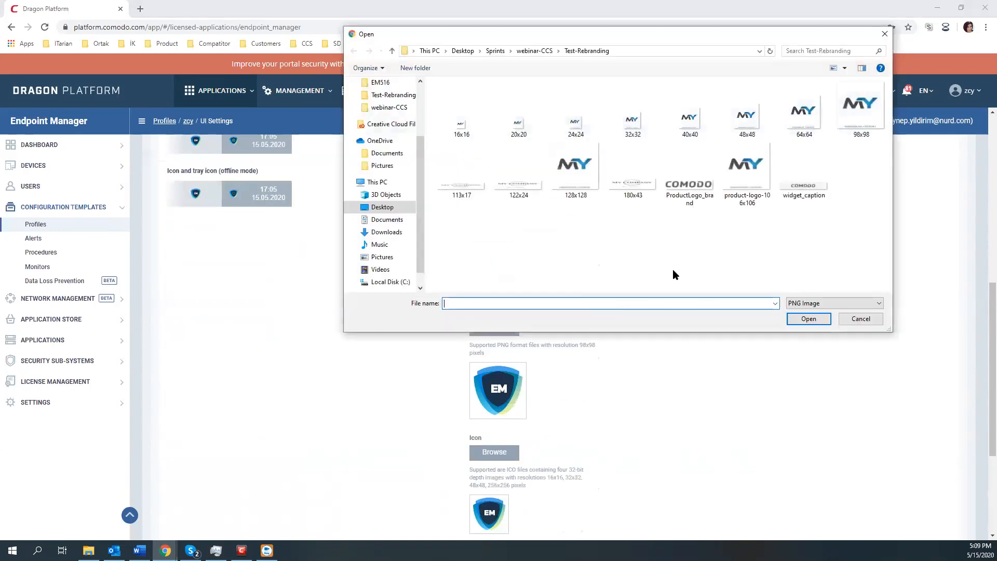
left_click(860, 112)
left_click(793, 317)
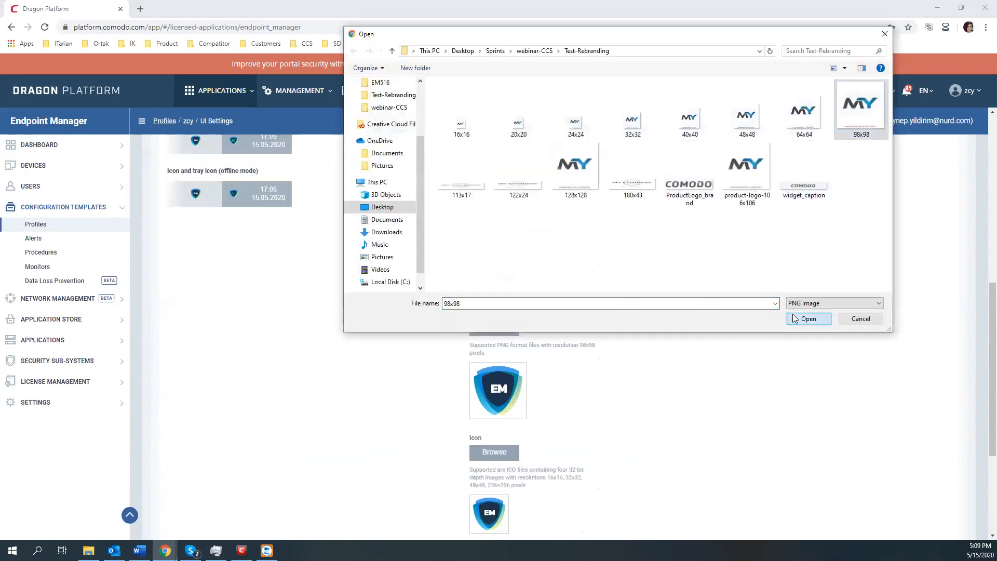
Step: Set both the normal-mode and offline-mode tray icons to 16x16.png
scroll(294, 362, "up", 6)
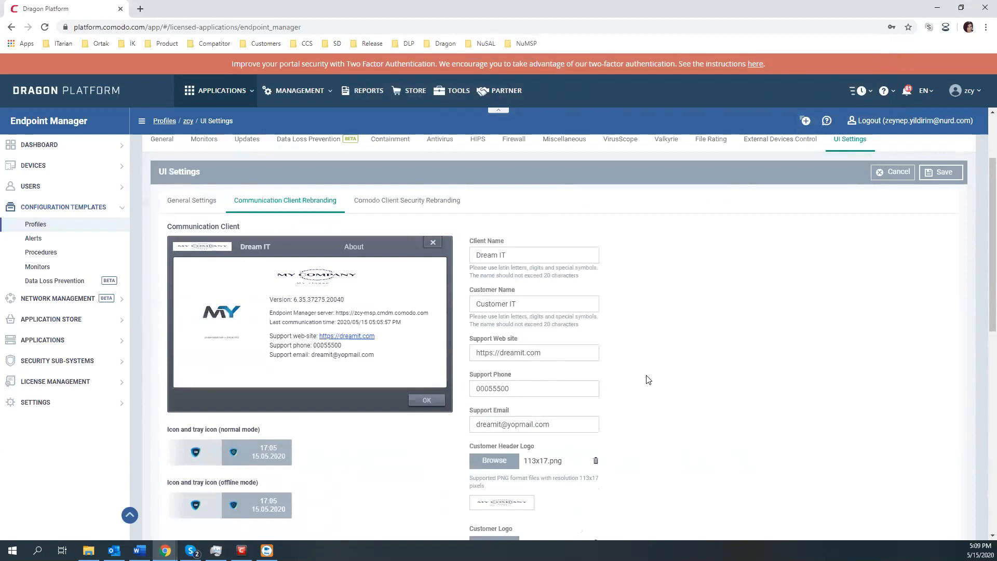
scroll(653, 374, "down", 10)
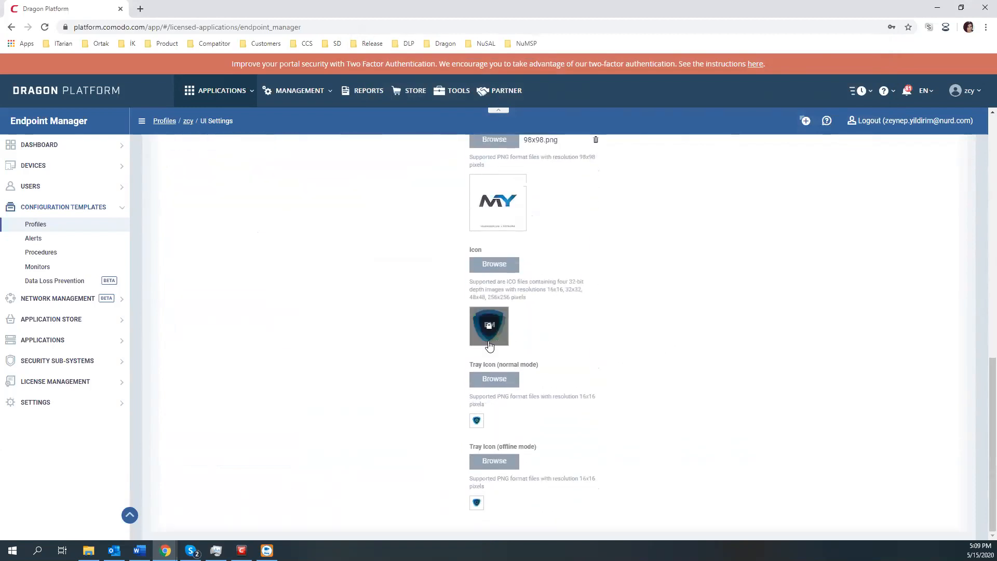
left_click(496, 384)
left_click(464, 122)
left_click(815, 316)
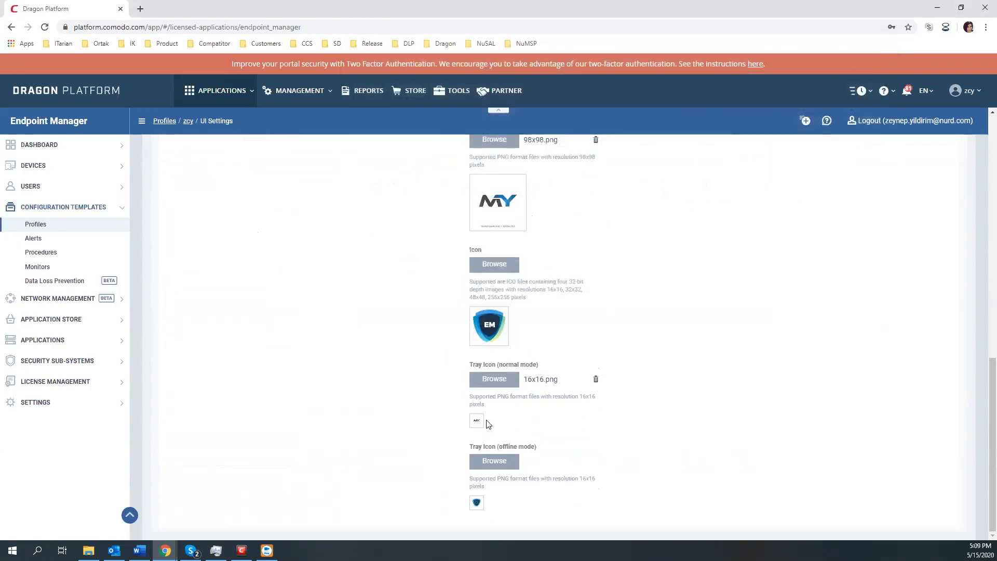
left_click(505, 464)
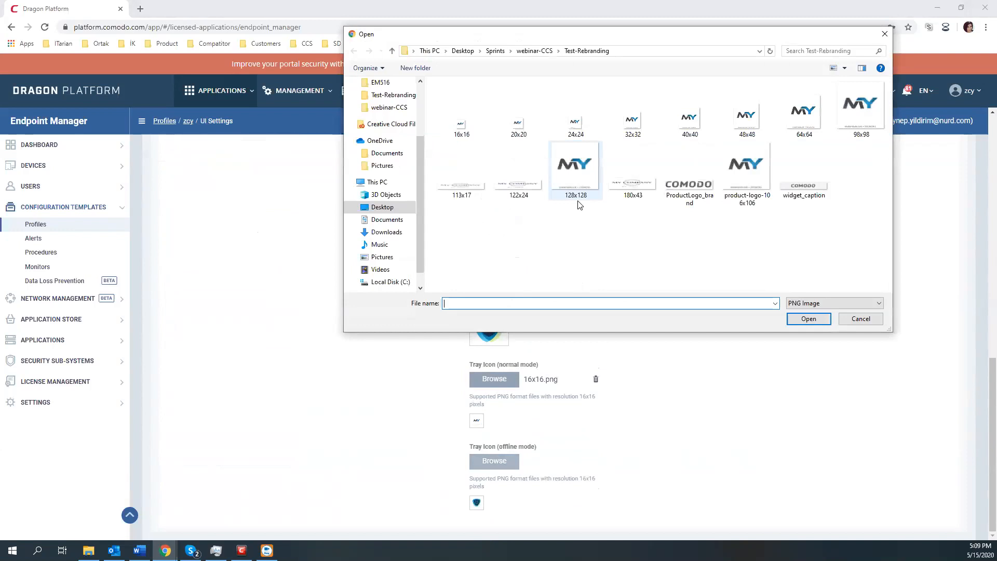
left_click(461, 123)
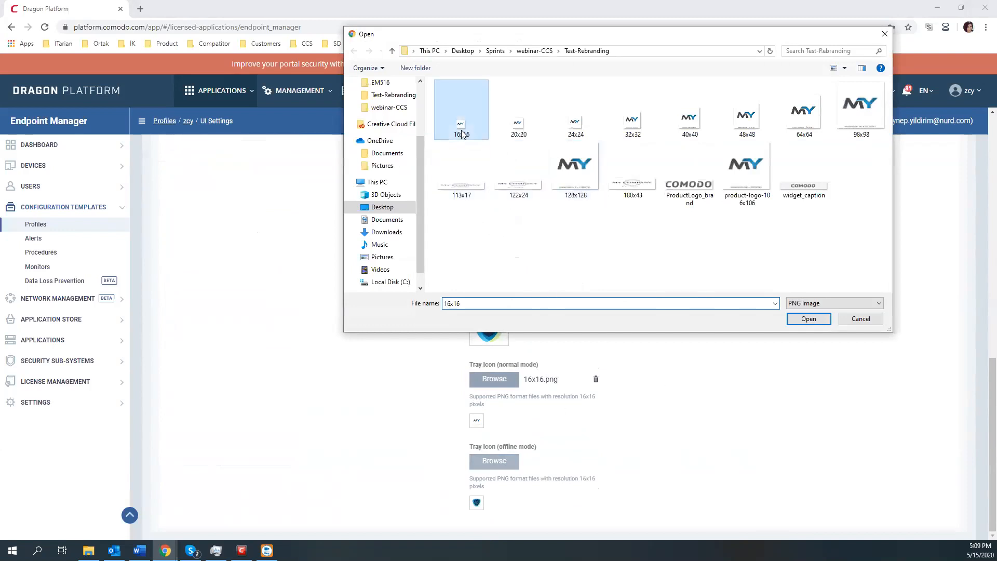
left_click(809, 319)
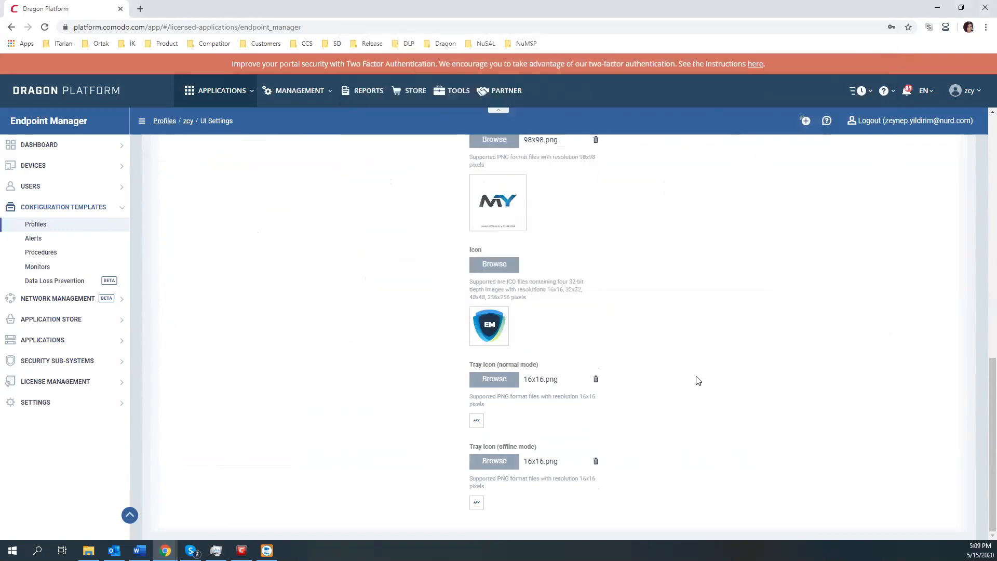
Step: Leave the program icon unchanged, cancelling its file chooser
left_click(495, 262)
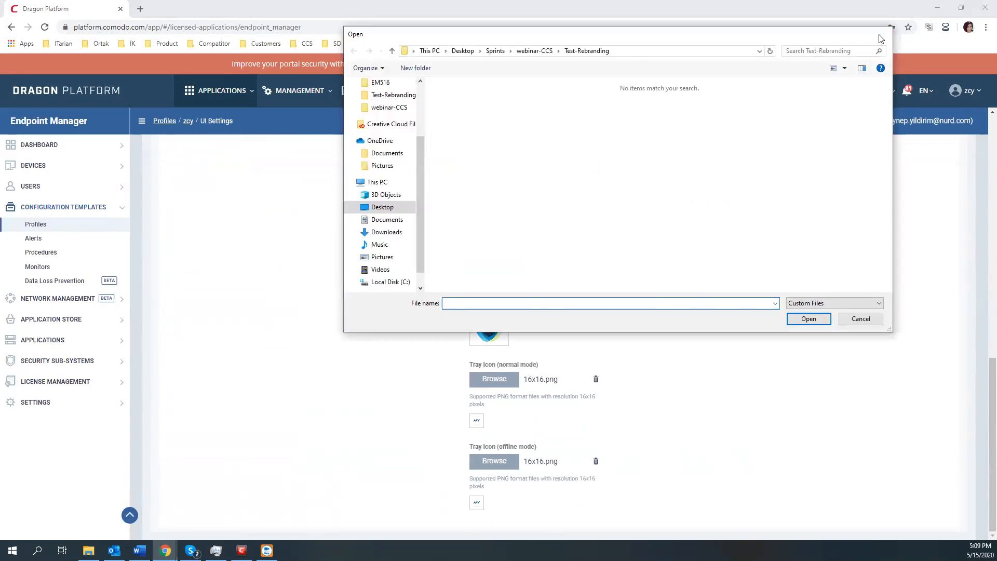
left_click(881, 36)
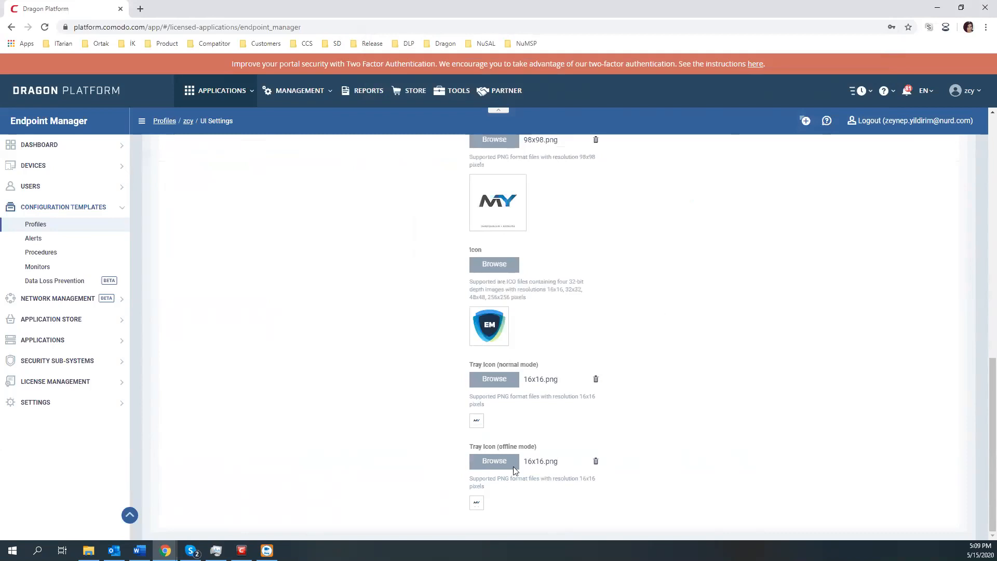
scroll(523, 494, "up", 7)
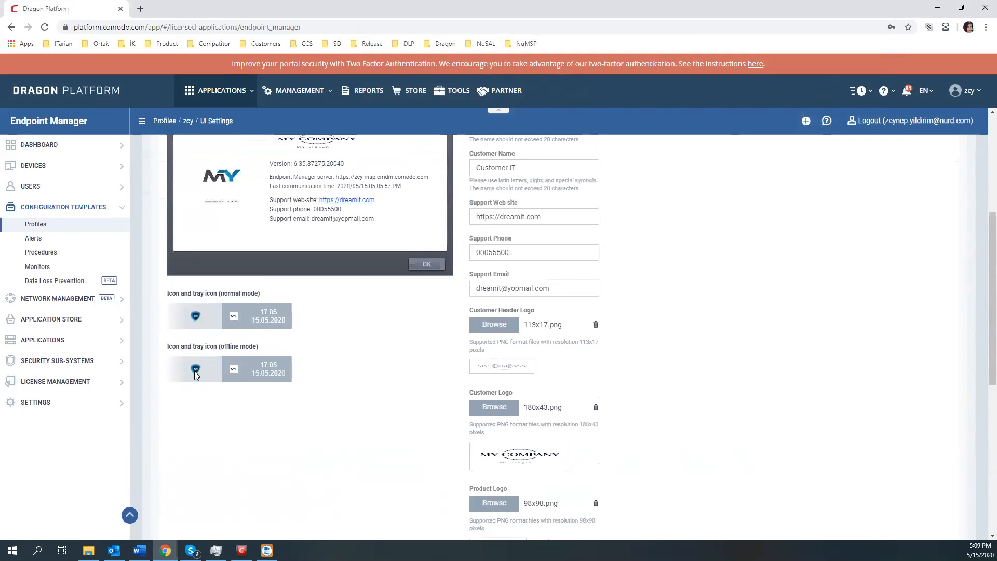
scroll(362, 369, "up", 3)
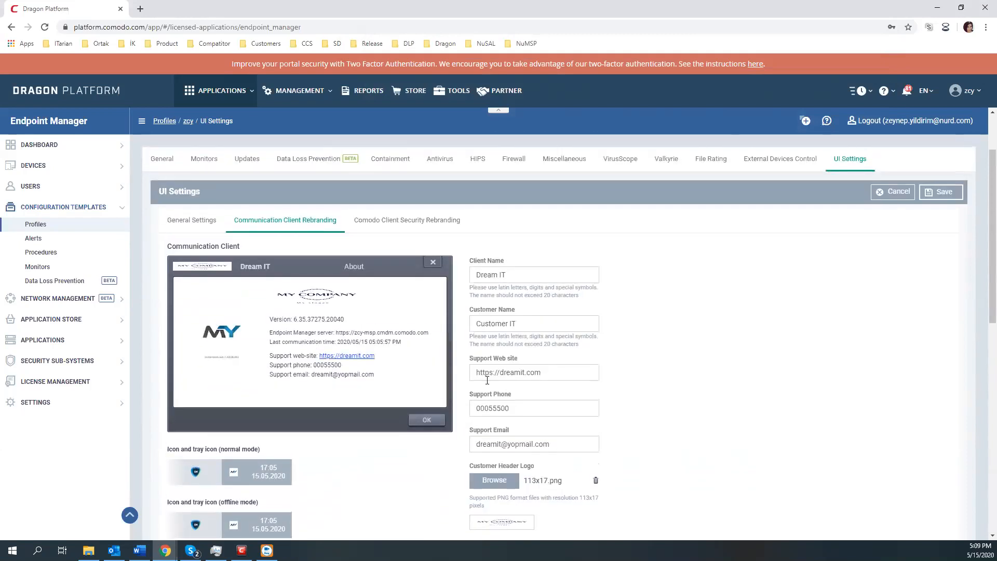
Step: Save the Communication Client branding, then open Comodo Client Security Rebranding for editing
left_click(939, 193)
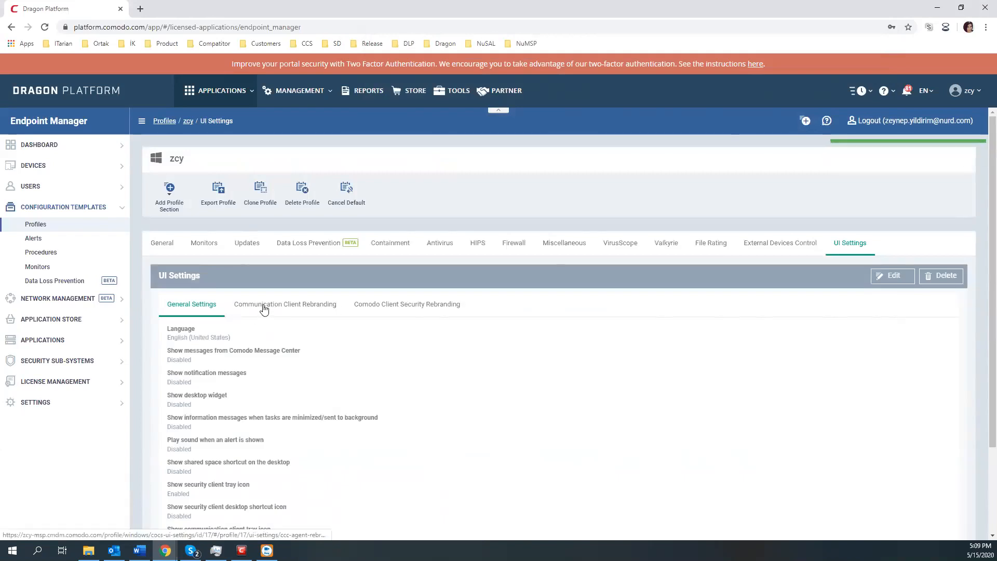
left_click(260, 310)
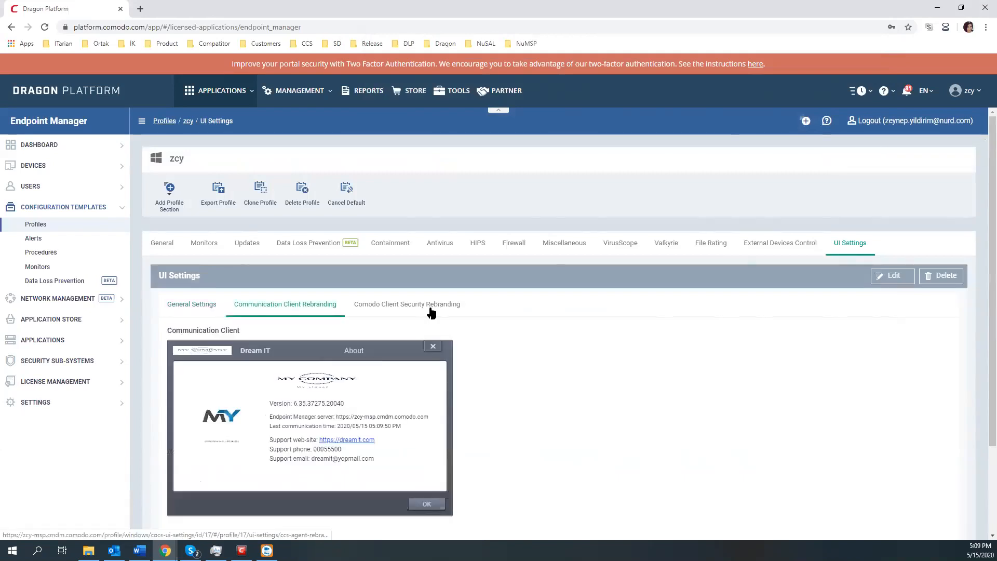
left_click(429, 309)
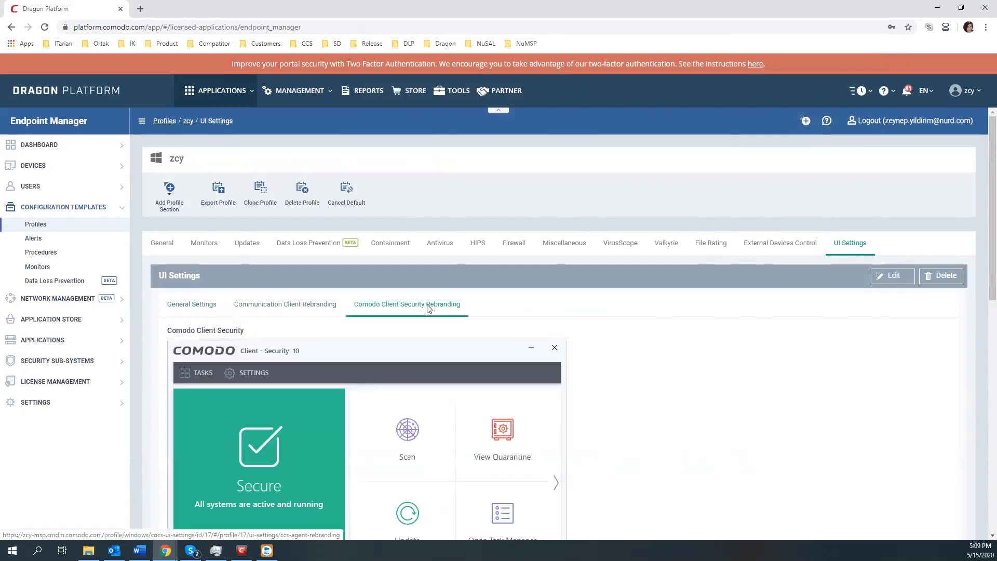
left_click(889, 280)
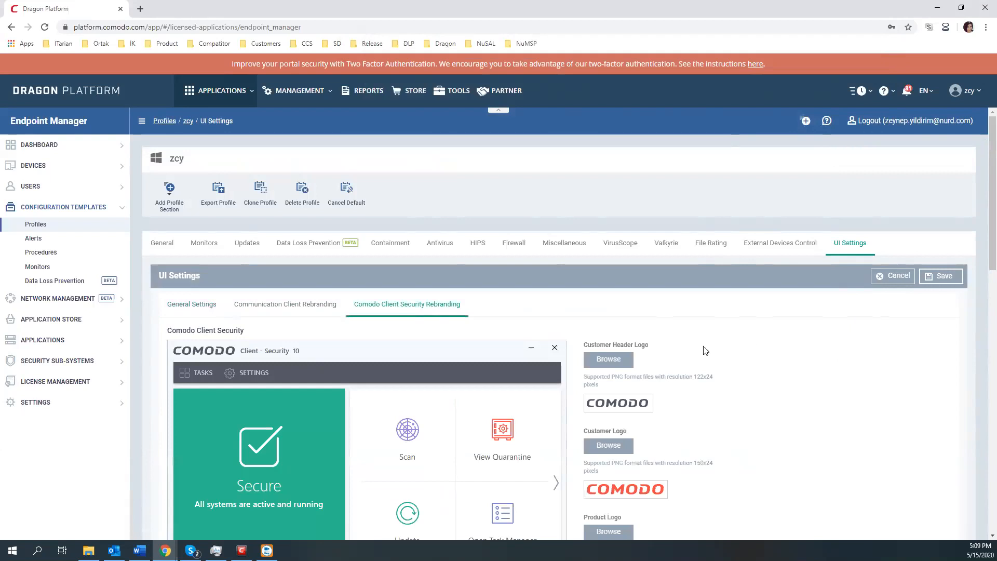
scroll(697, 356, "down", 1)
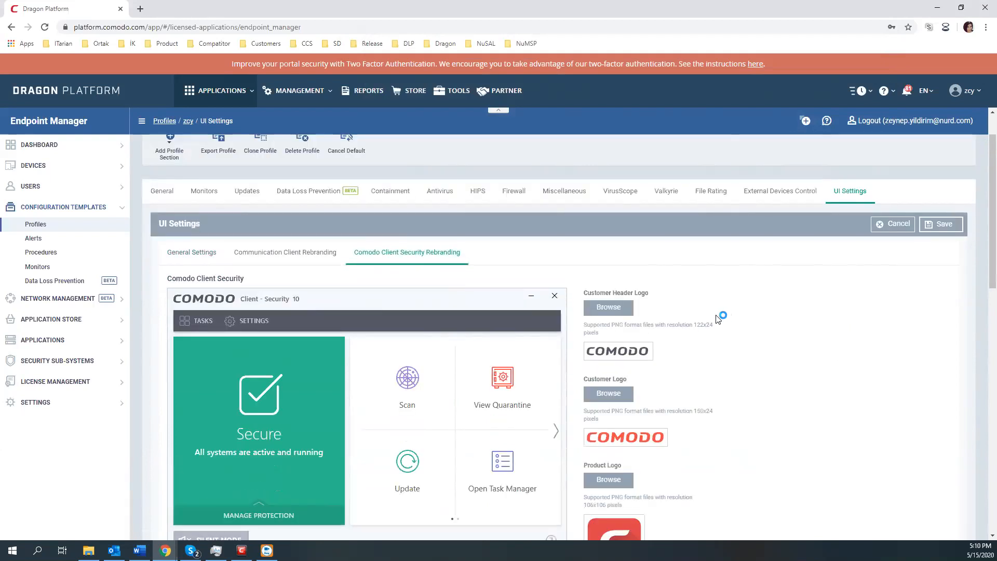
scroll(722, 318, "down", 2)
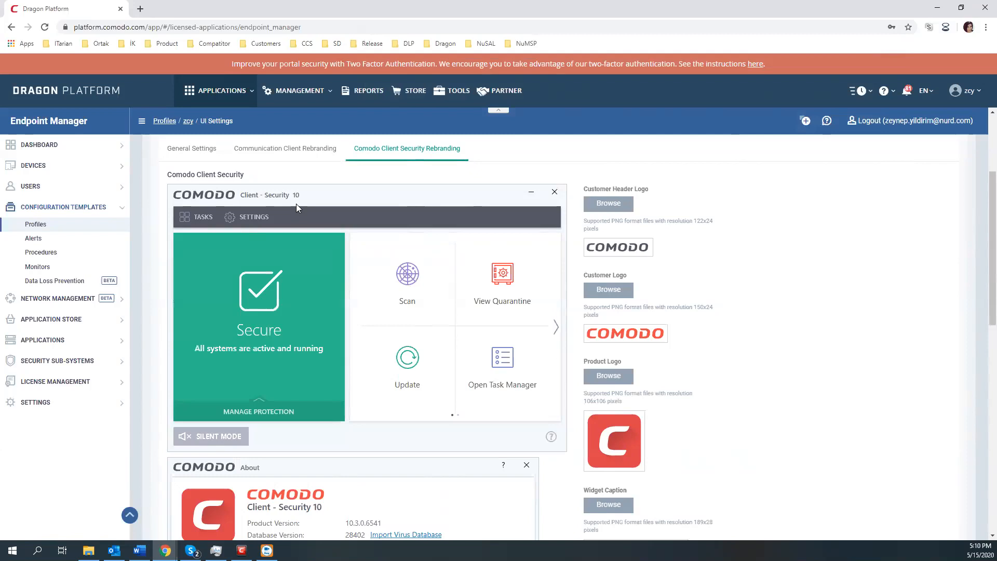
scroll(482, 231, "down", 7)
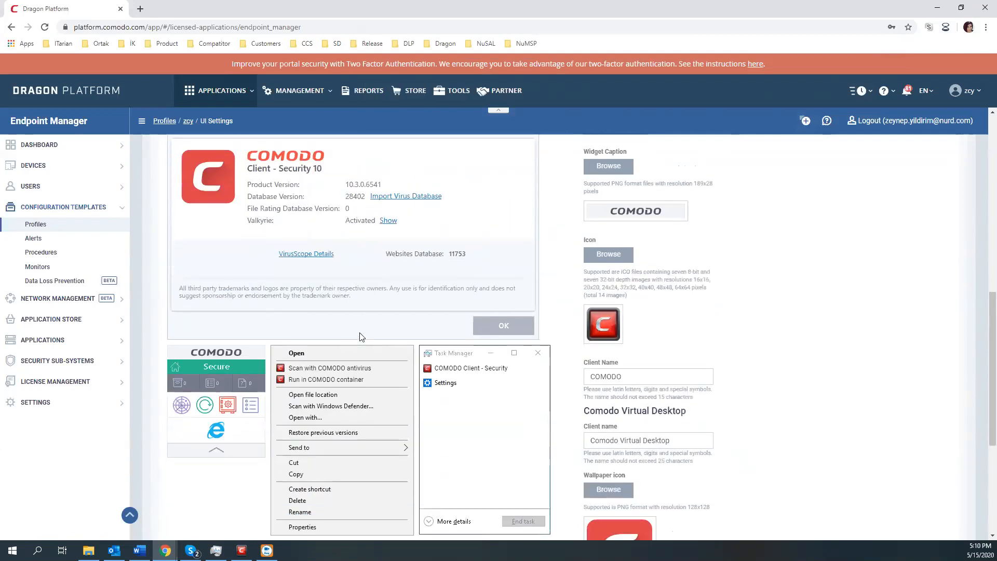
left_click_drag(589, 334, 643, 344)
left_click(646, 335)
scroll(645, 334, "up", 8)
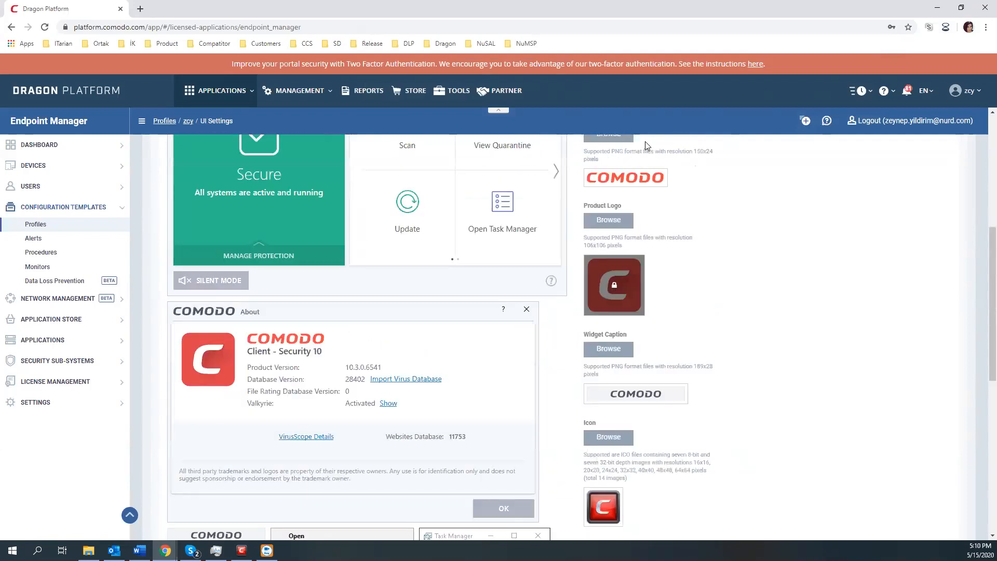
scroll(616, 389, "down", 4)
scroll(680, 254, "down", 5)
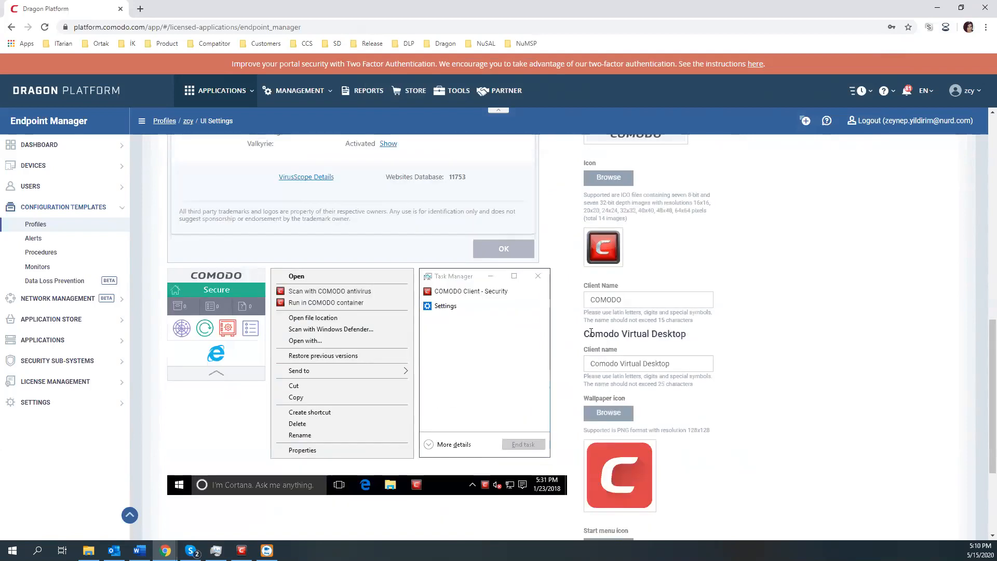
left_click_drag(592, 334, 704, 328)
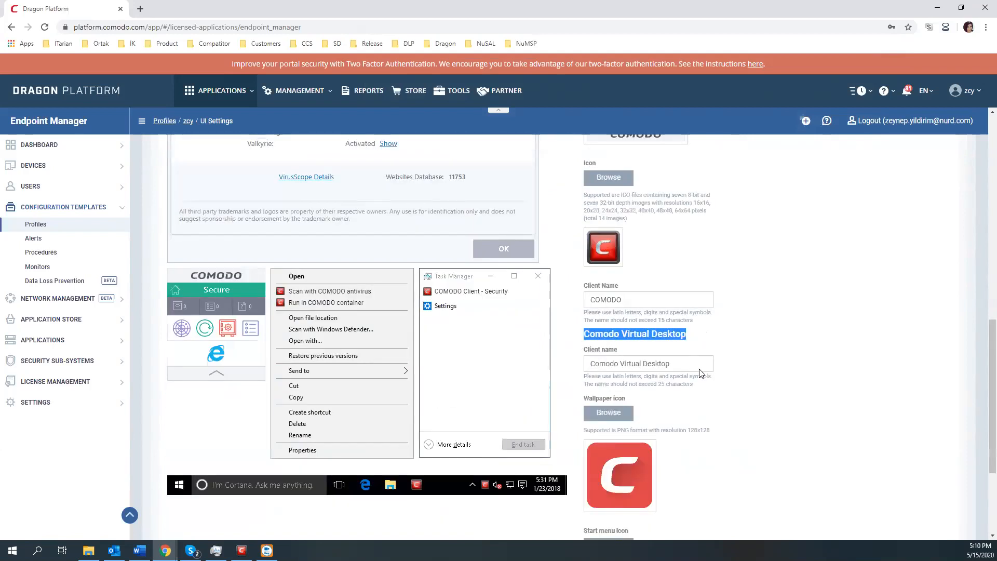
scroll(699, 372, "down", 3)
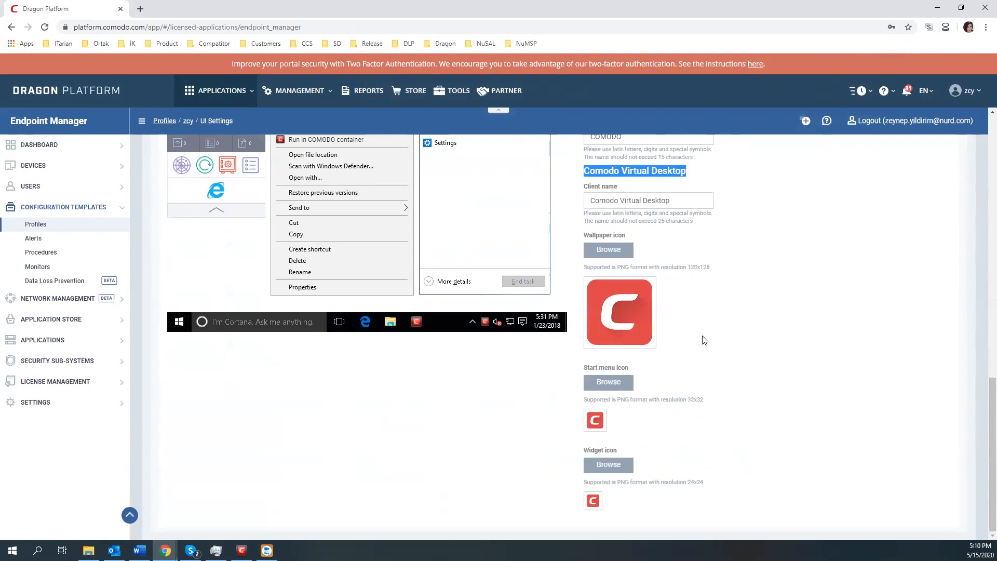
scroll(704, 340, "up", 13)
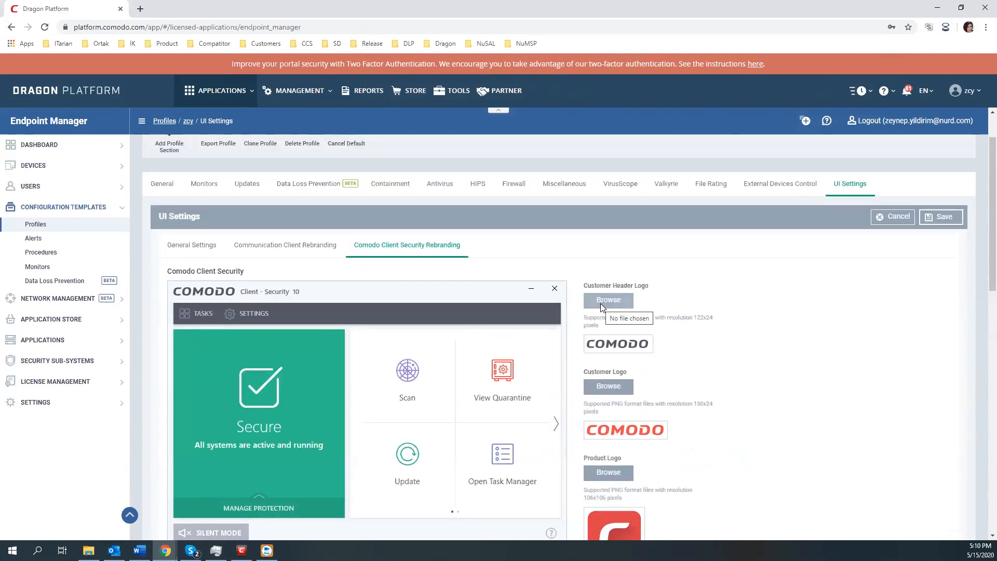
Step: Set the Client Security customer header logo to 122x24 and customer logo to 150x24
left_click(612, 302)
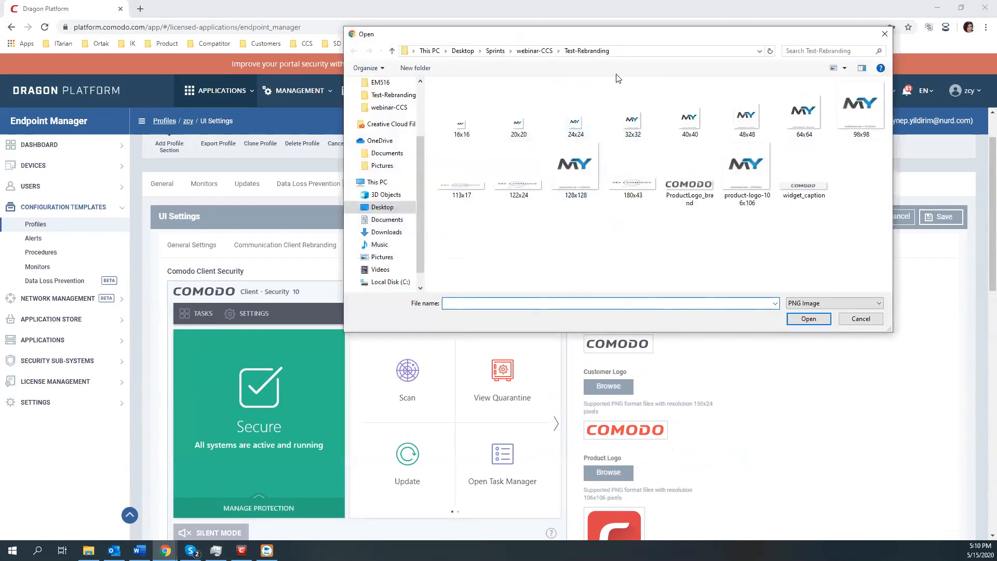
double_click(504, 258)
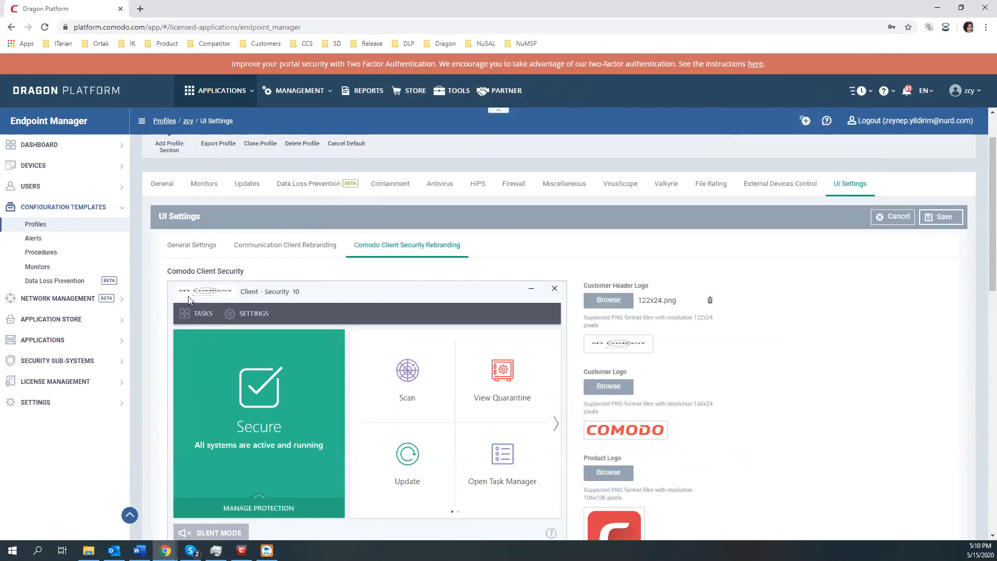
scroll(714, 318, "down", 1)
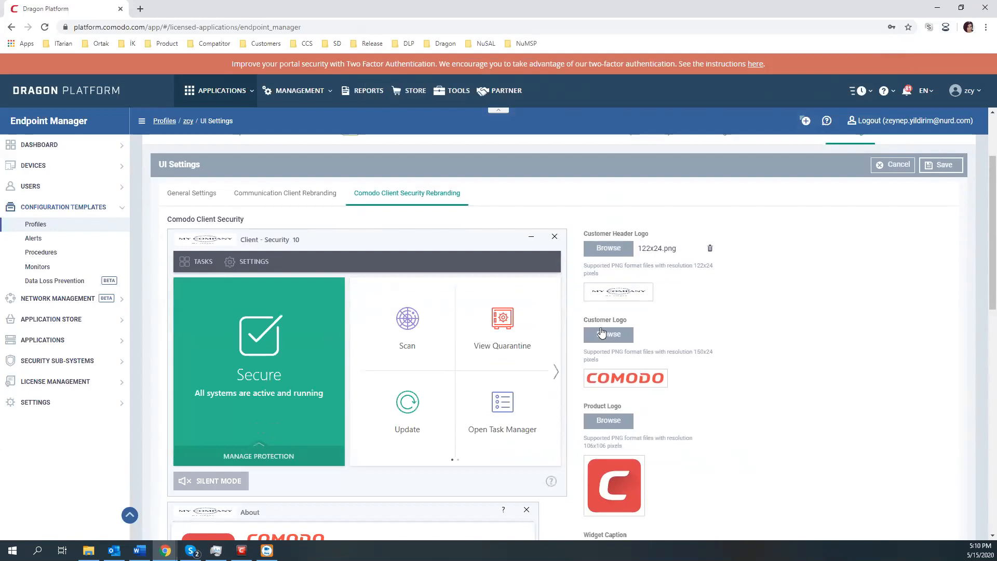
left_click(619, 335)
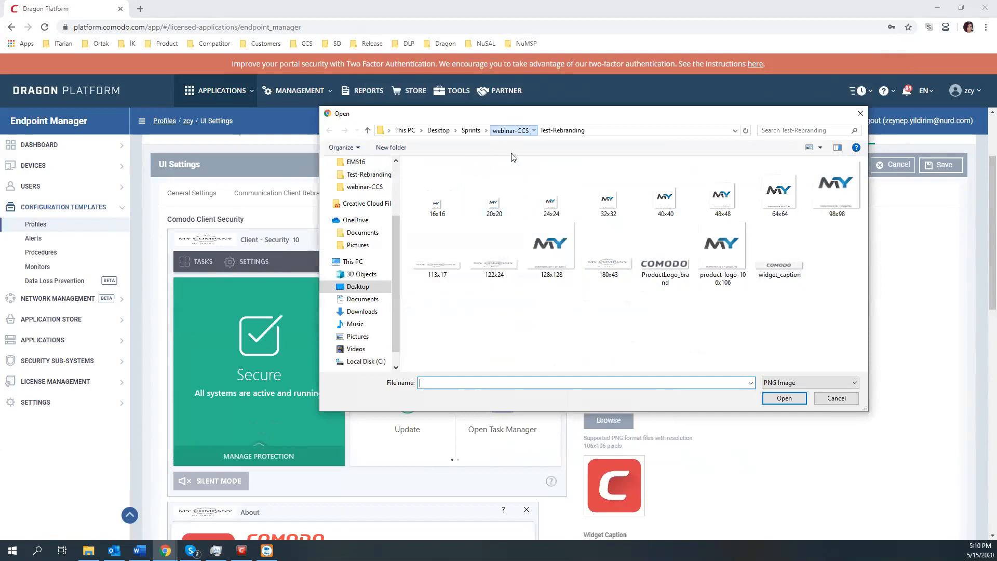
left_click(510, 130)
left_click(608, 249)
left_click(767, 402)
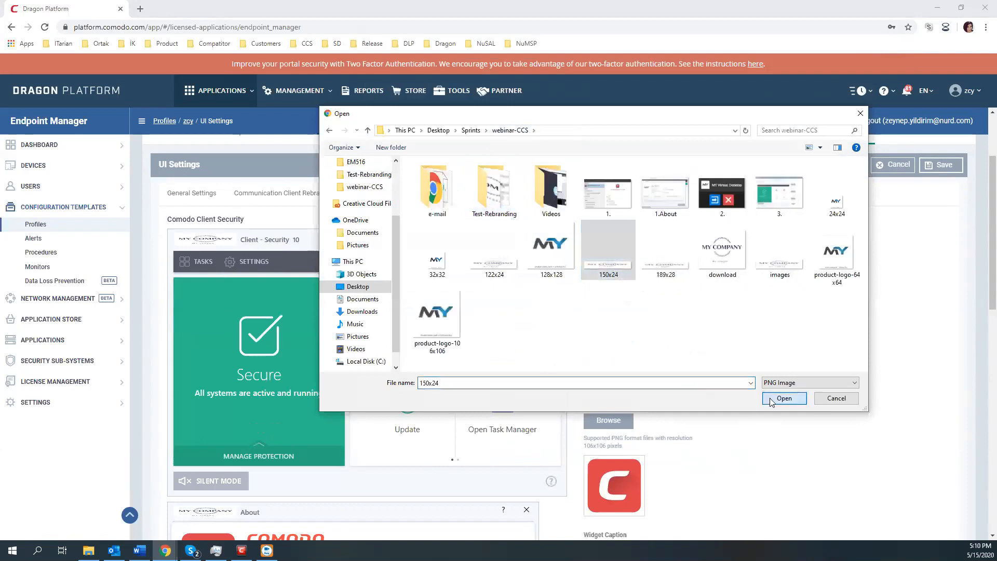
Step: Set the product logo to product-logo-106x106 and widget caption to 189x28, then clear Client Name
scroll(739, 391, "down", 3)
scroll(739, 393, "down", 2)
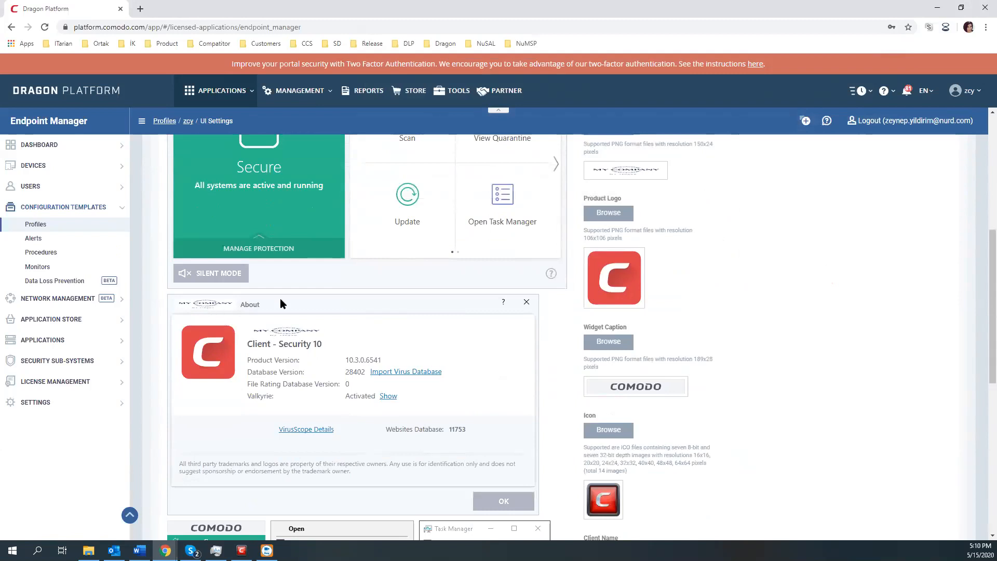
left_click(603, 217)
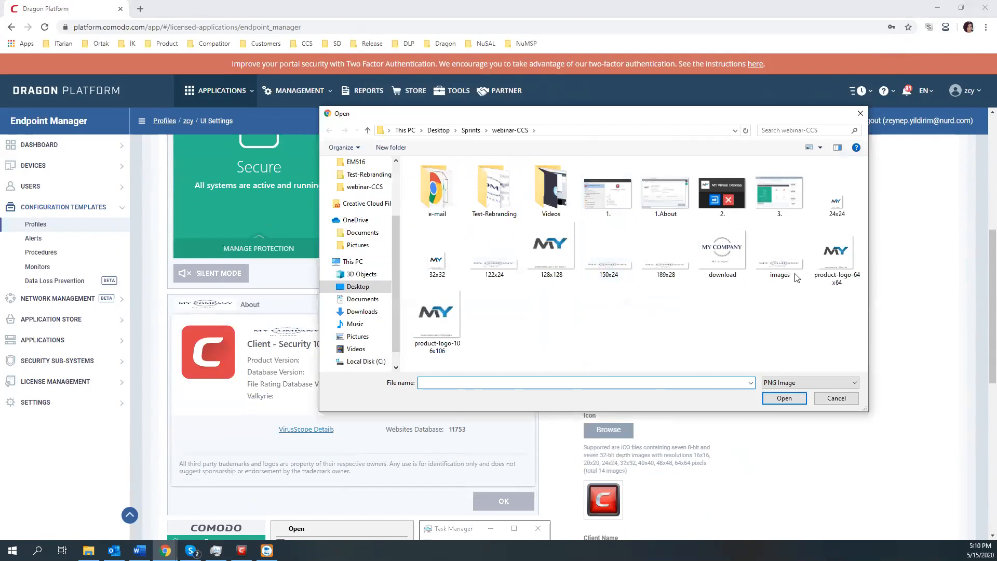
left_click(437, 320)
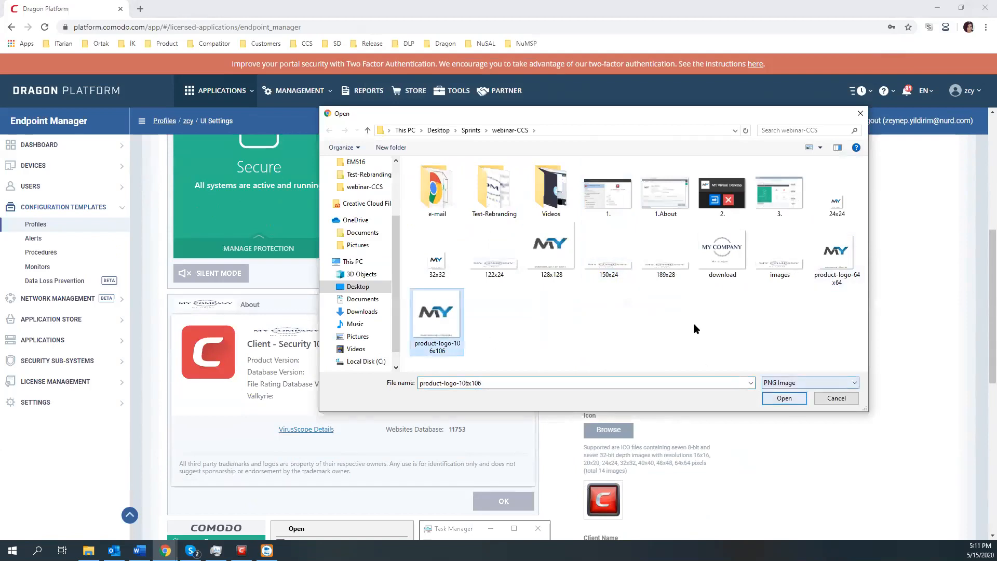
key("Return")
scroll(711, 349, "down", 1)
left_click(605, 290)
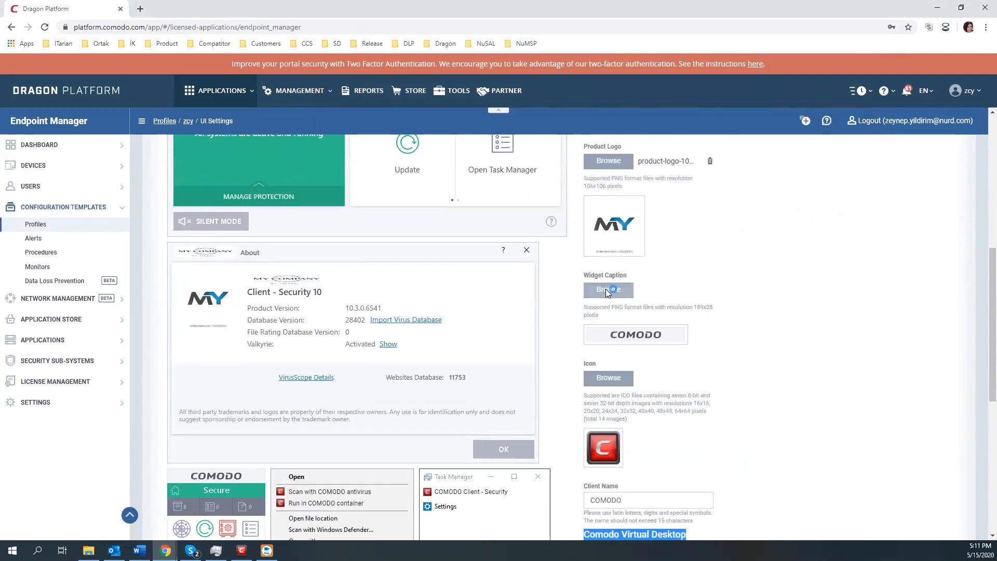
left_click(666, 249)
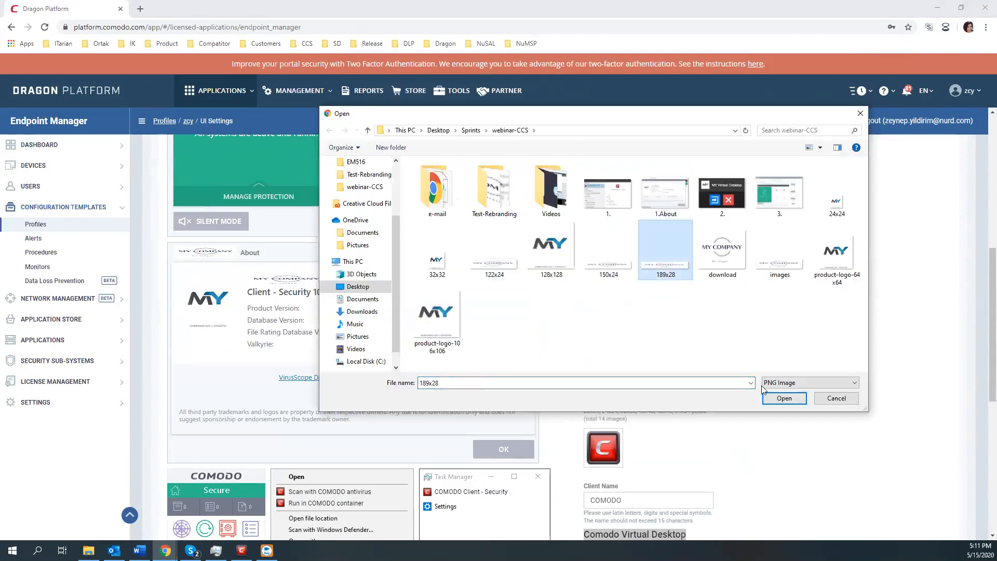
left_click(774, 399)
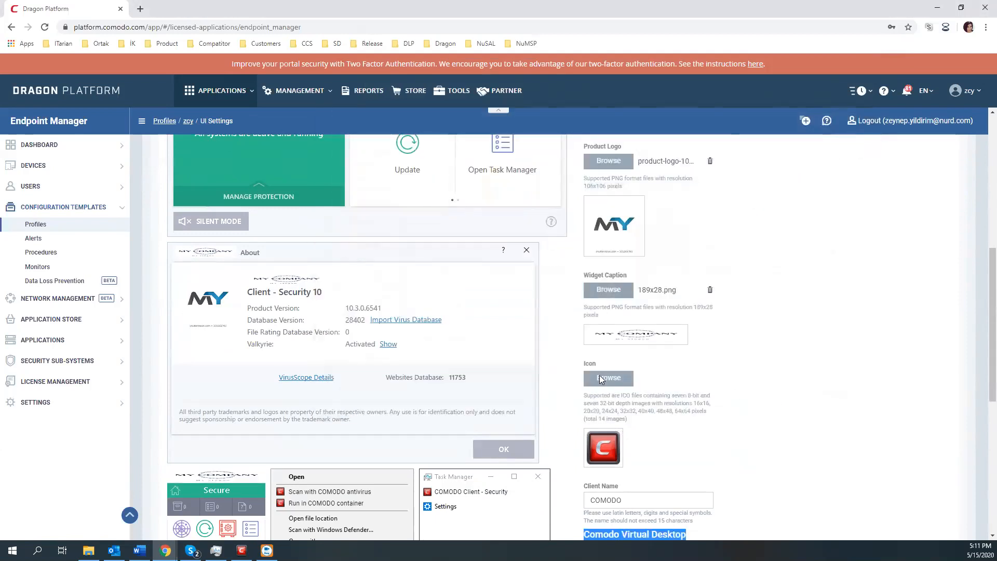
scroll(646, 378, "down", 1)
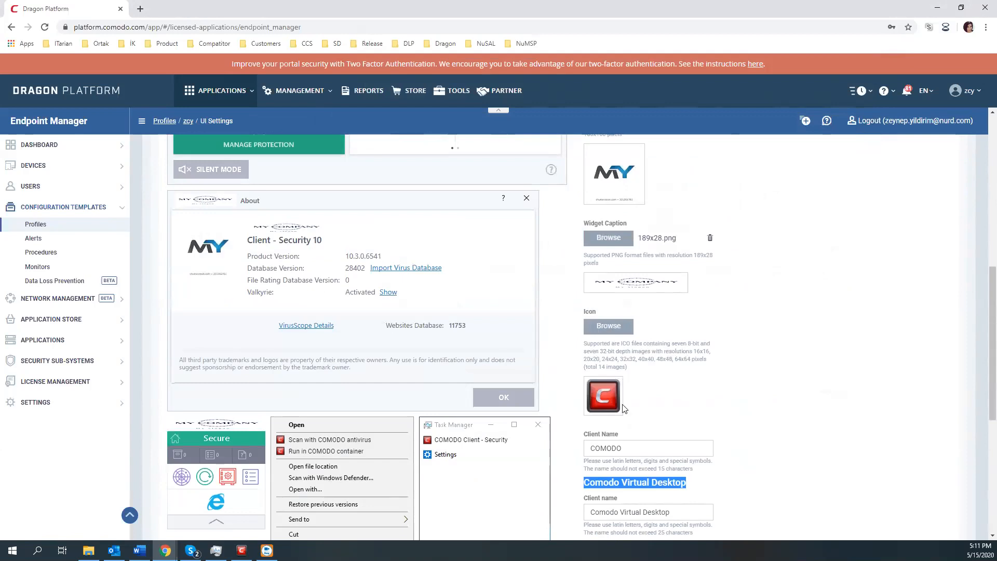
scroll(643, 373, "down", 2)
left_click(645, 349)
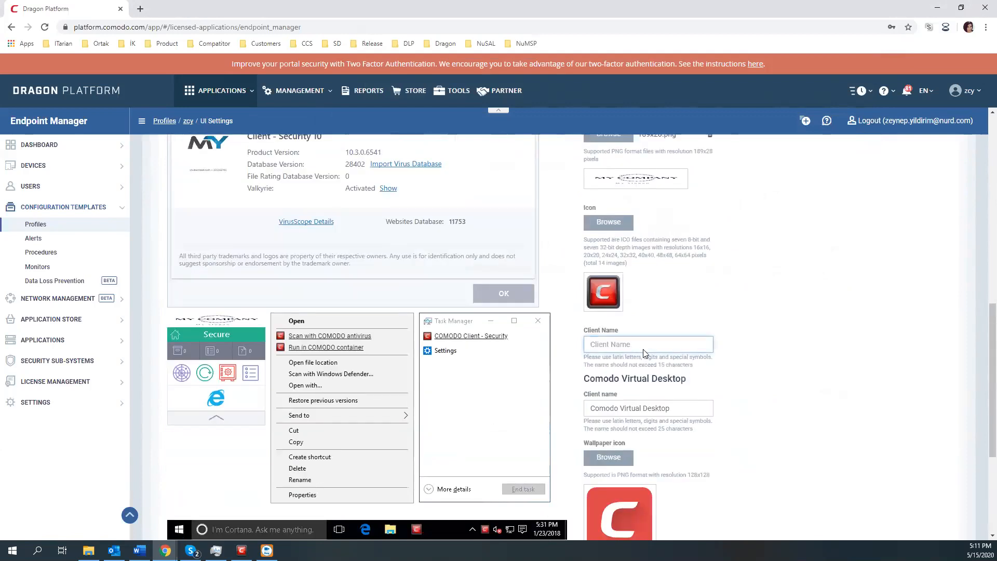
Step: Enter 'Dream IT' as the Comodo Client Security client name
scroll(523, 358, "up", 8)
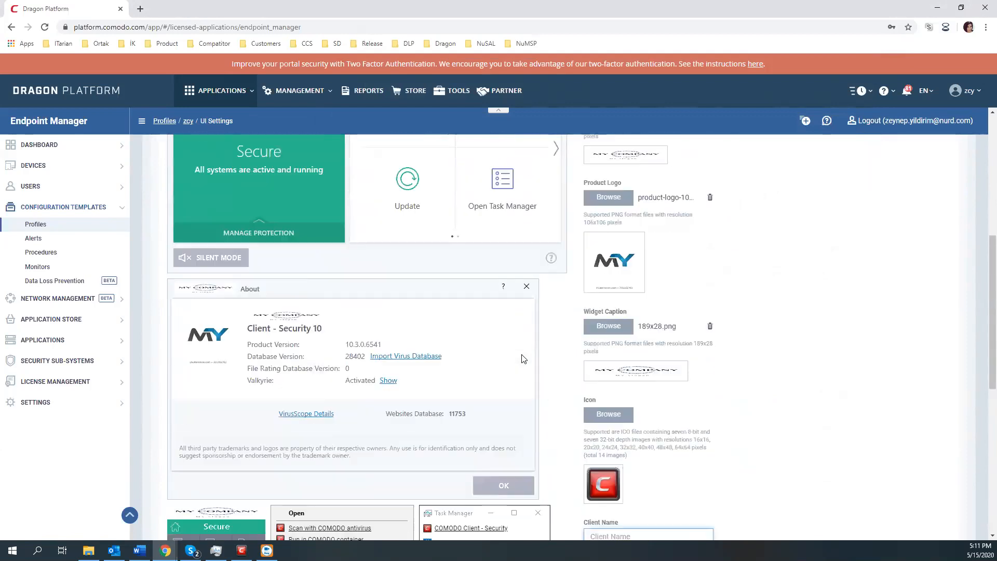
scroll(446, 369, "down", 8)
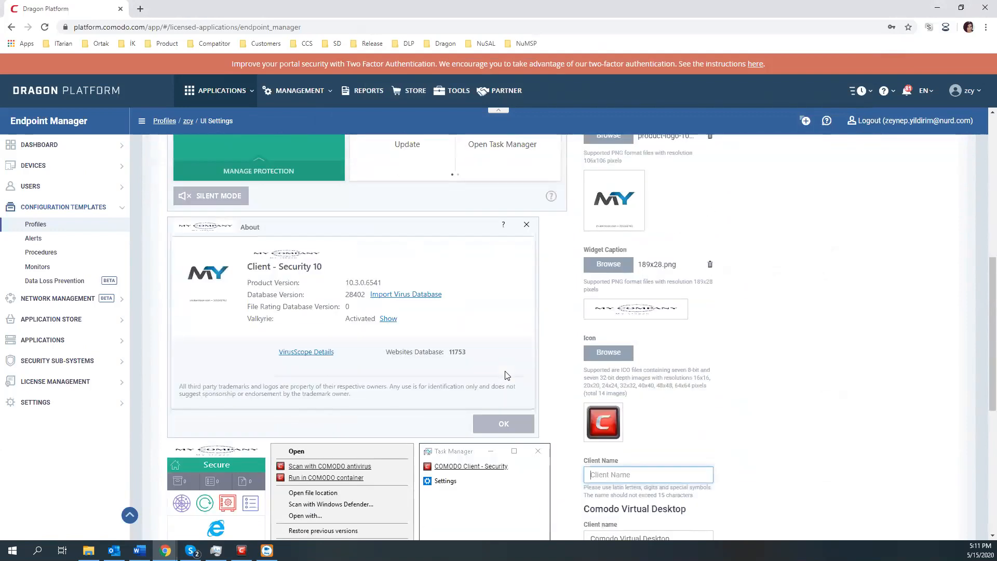
scroll(374, 345, "down", 1)
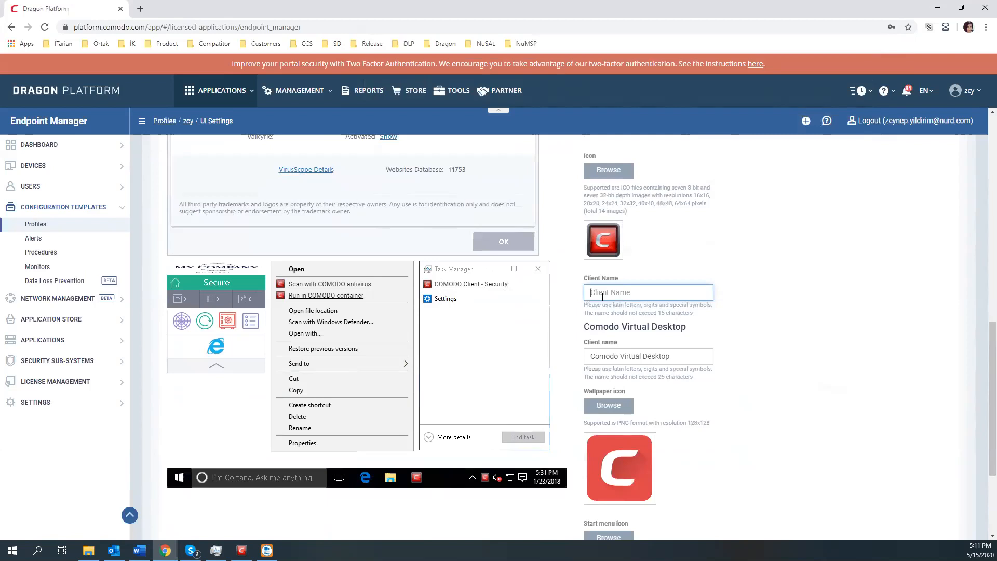
type("Dre")
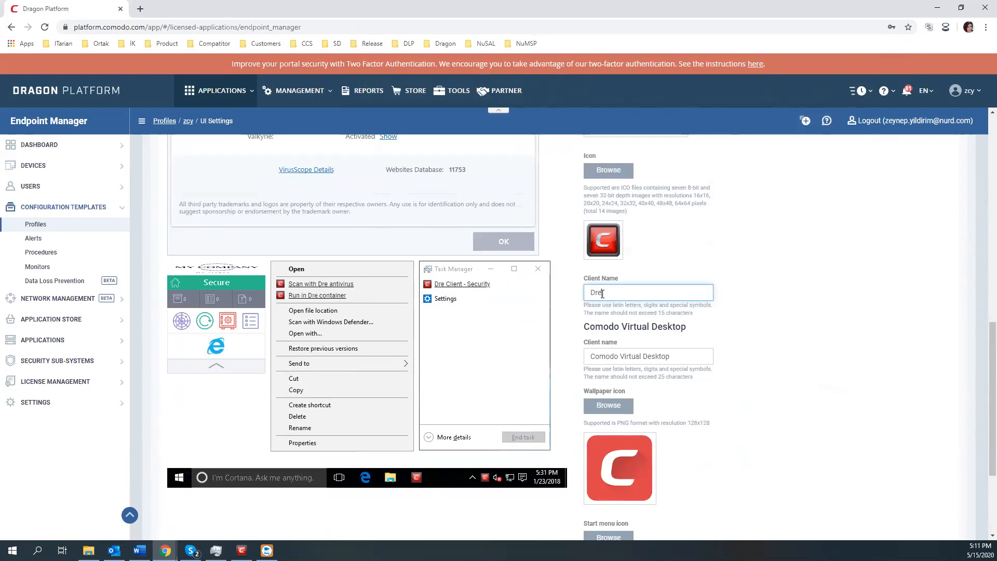
type("am IT")
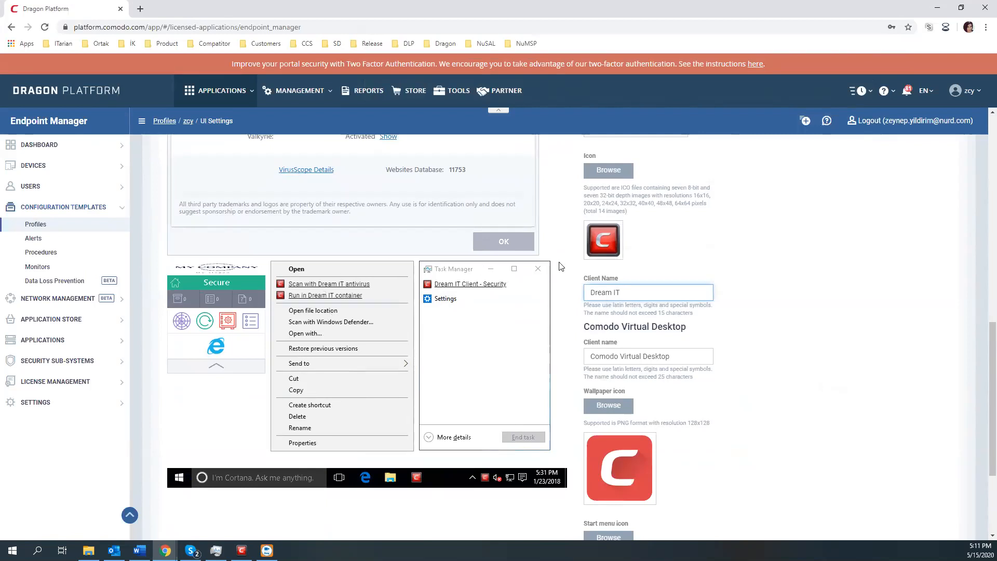
Step: Set the Comodo Virtual Desktop client name to 'Dream IR'
left_click(630, 358)
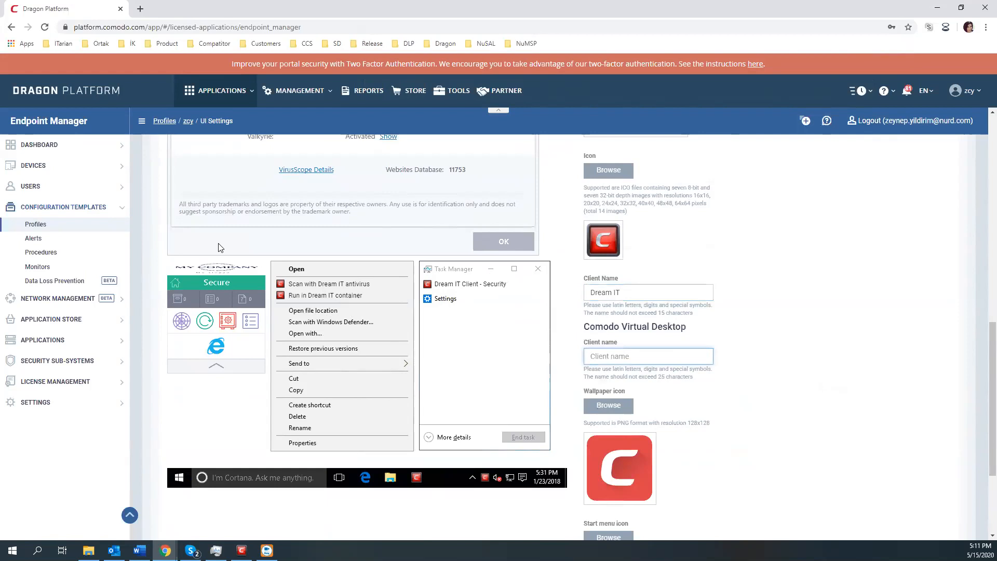
left_click(761, 279)
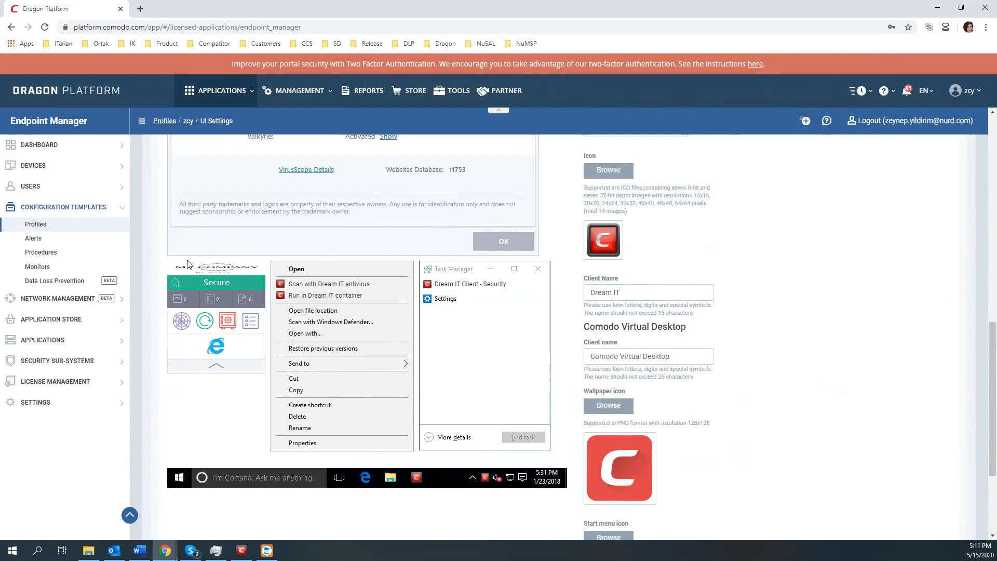
scroll(220, 300, "up", 4)
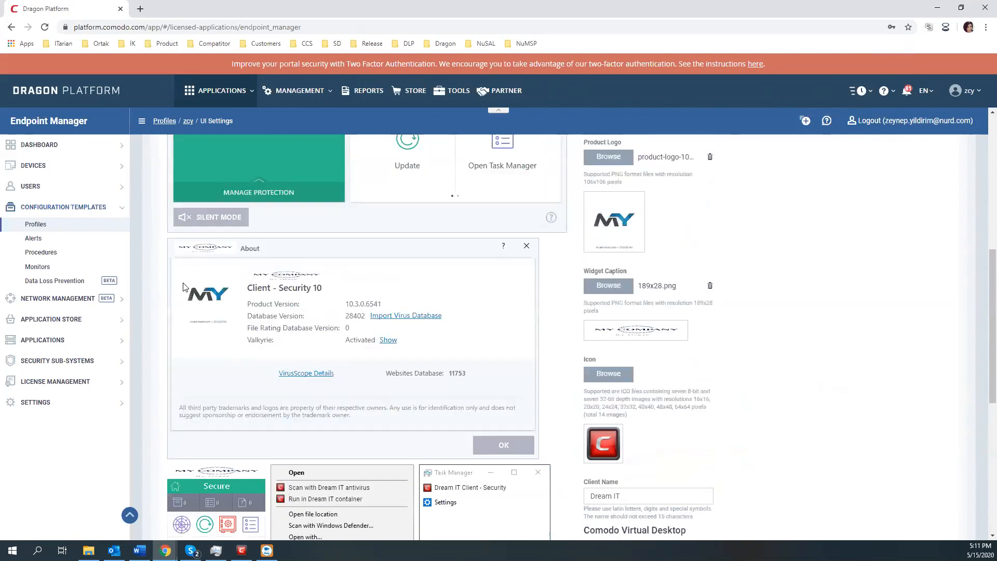
scroll(318, 367, "up", 4)
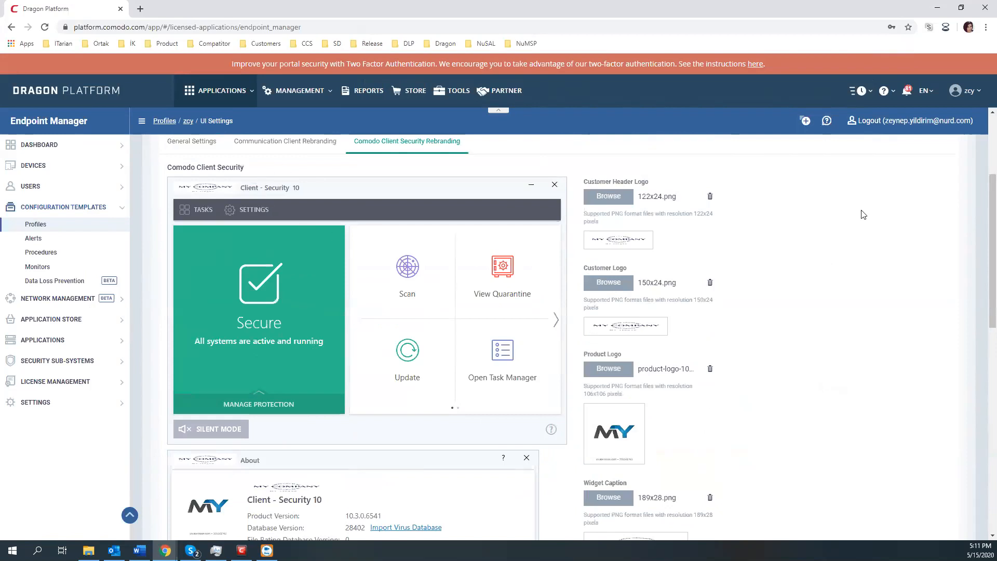
scroll(820, 340, "down", 3)
scroll(819, 341, "down", 6)
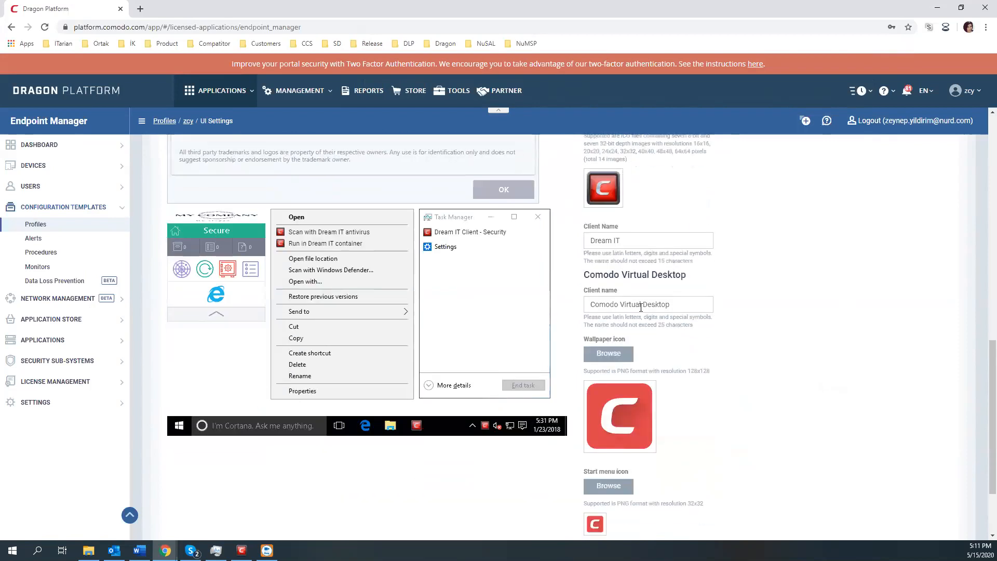
left_click_drag(585, 274, 703, 278)
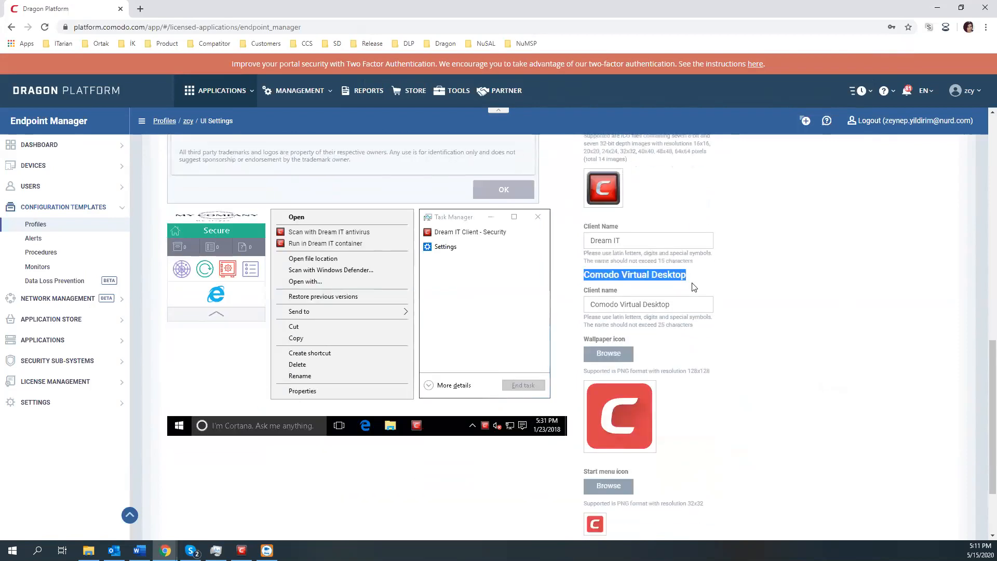
left_click(648, 309)
type("Dream IR")
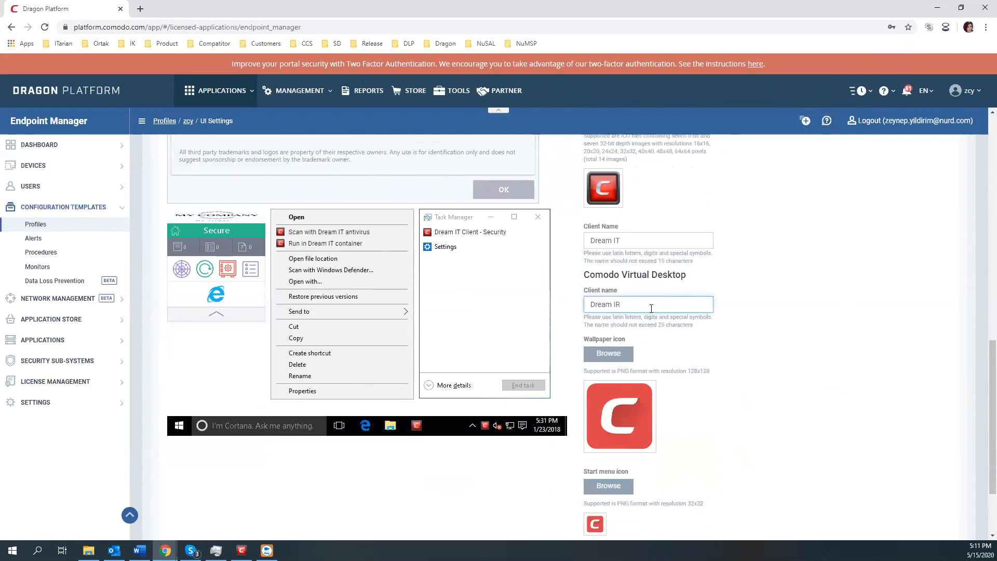
Step: Set the wallpaper icon to 128x128.png, start menu icon to 32x32.png and widget icon to 24x24.png
scroll(623, 306, "down", 1)
left_click(607, 300)
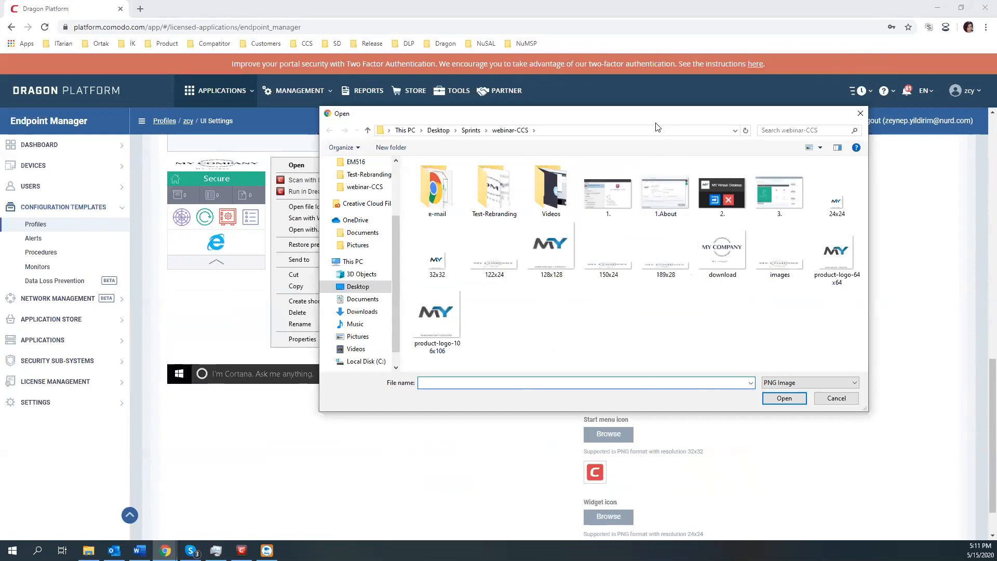
left_click(399, 288)
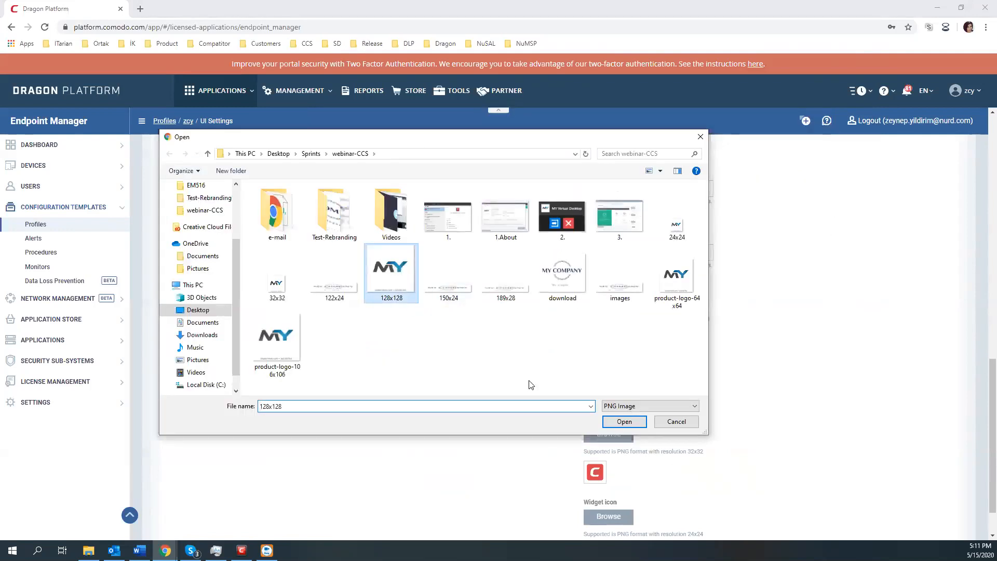
left_click(616, 421)
scroll(657, 376, "down", 1)
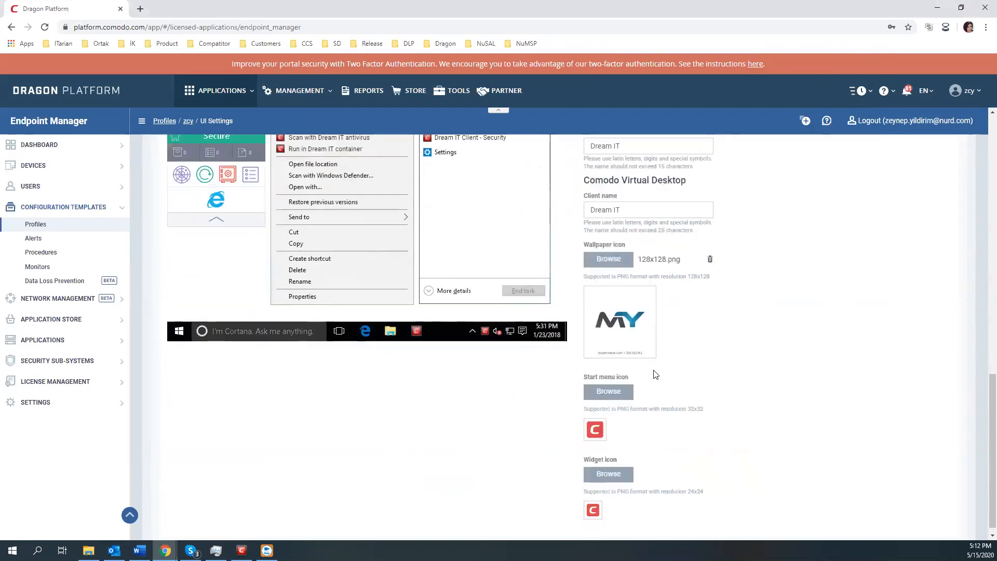
left_click(611, 382)
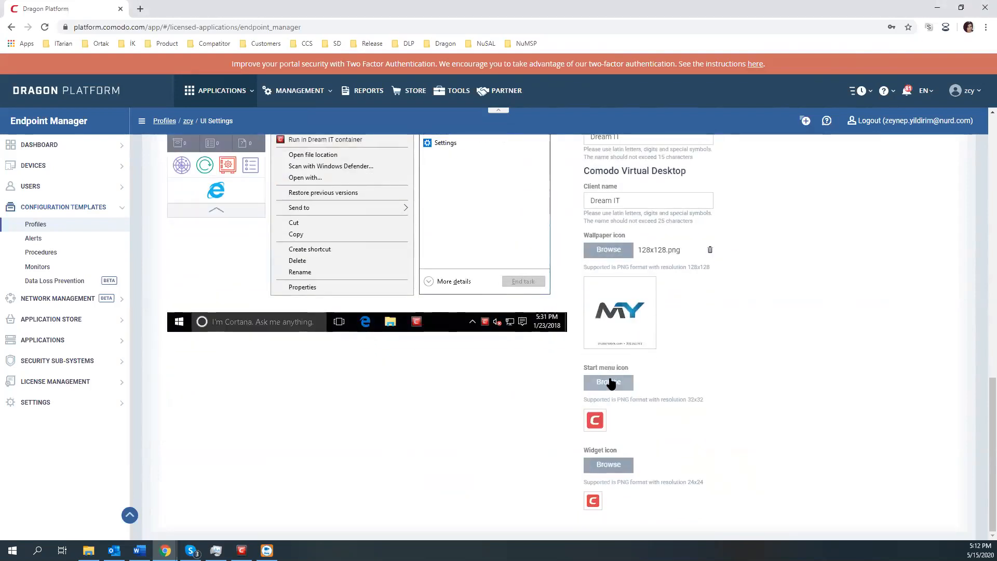
left_click(276, 281)
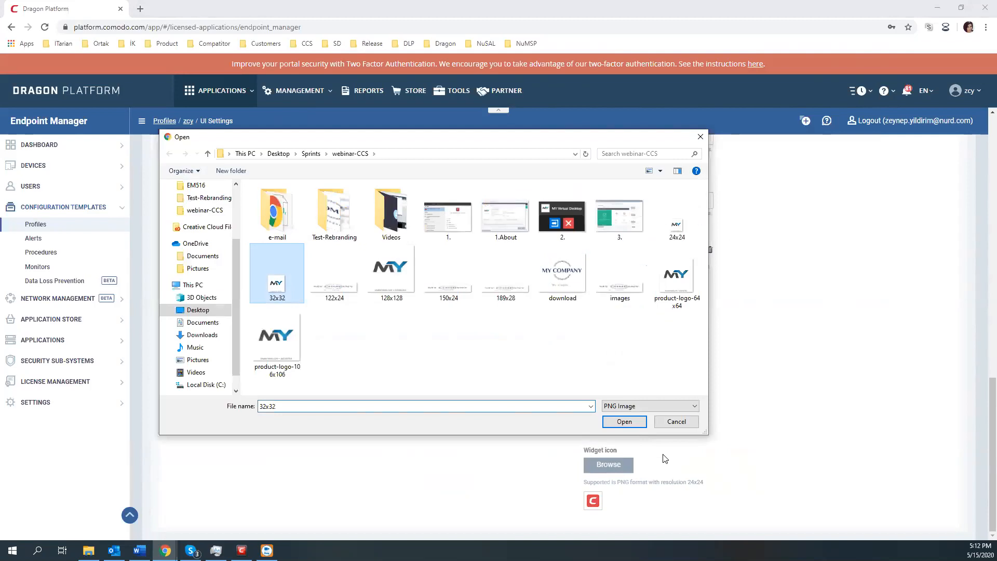
left_click(617, 422)
left_click(604, 465)
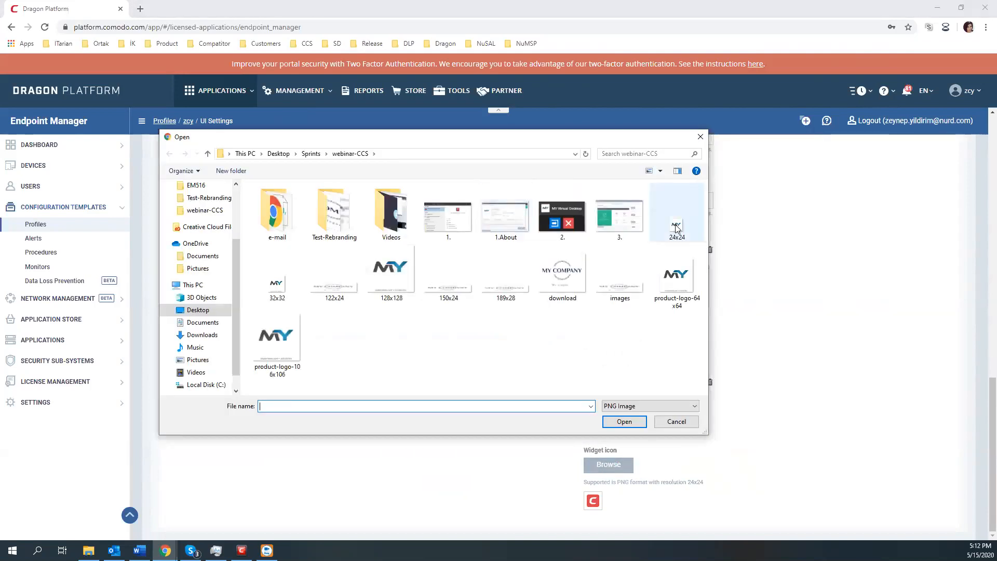
left_click(677, 218)
left_click(626, 423)
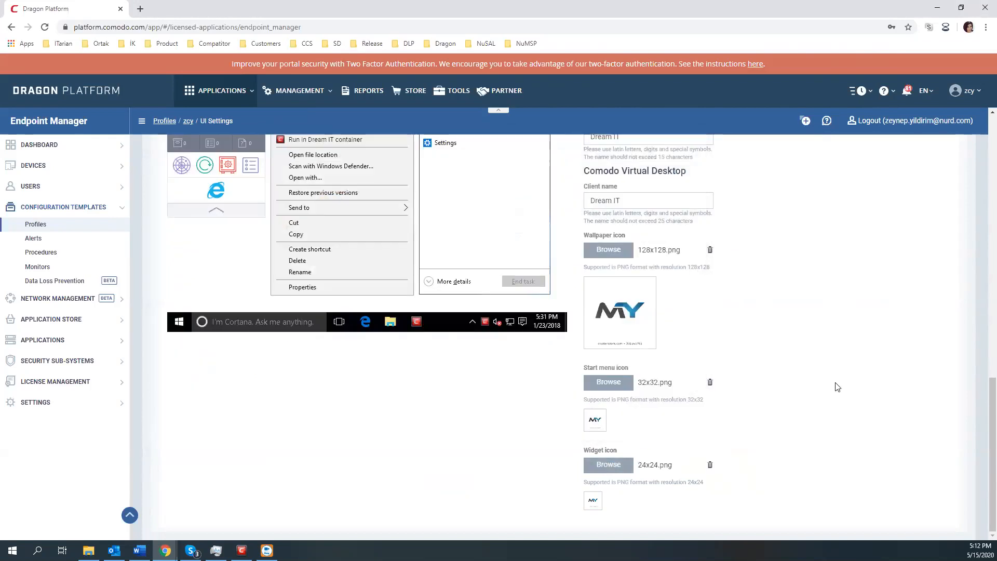
scroll(810, 239, "up", 5)
scroll(809, 239, "up", 6)
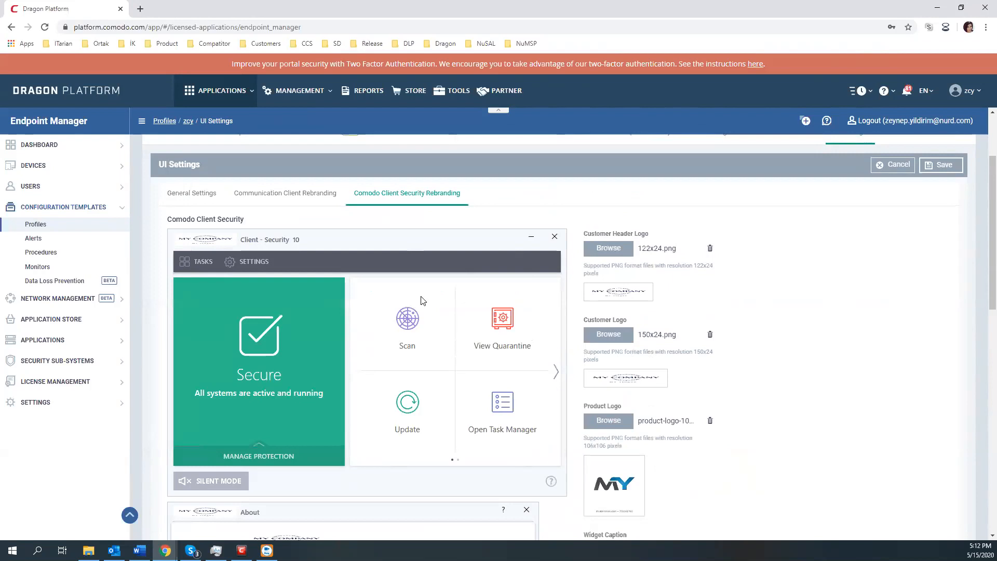
Step: Save the zcy profile's UI Settings containing the Client Security and Virtual Desktop branding
scroll(461, 276, "down", 1)
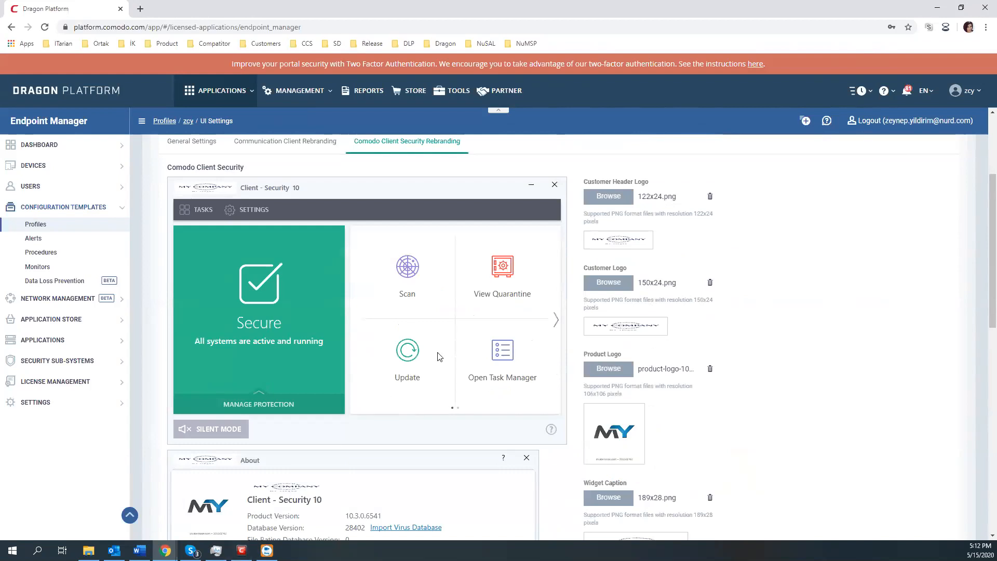
mouse_move(658, 322)
scroll(803, 216, "down", 1)
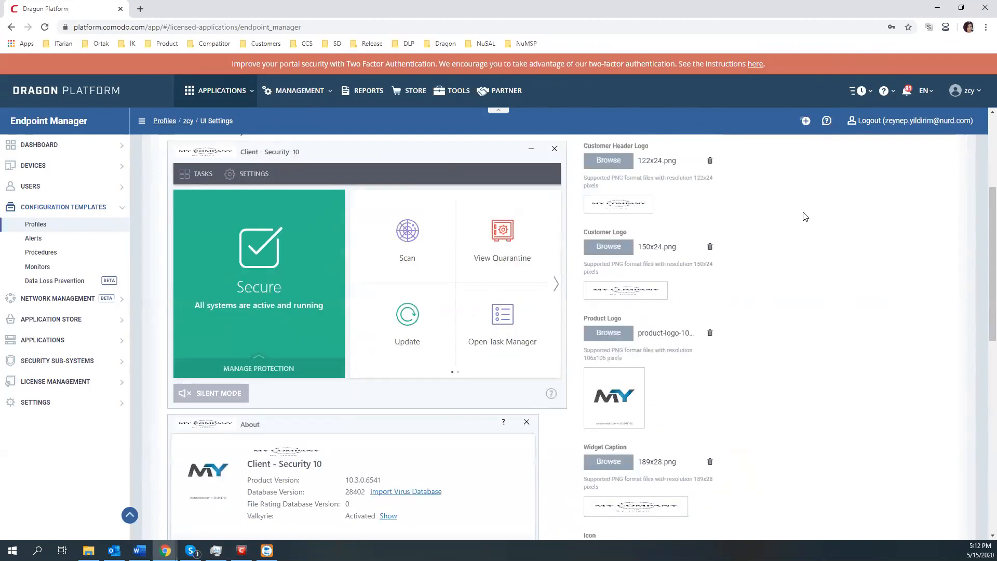
scroll(882, 234, "up", 4)
left_click(944, 270)
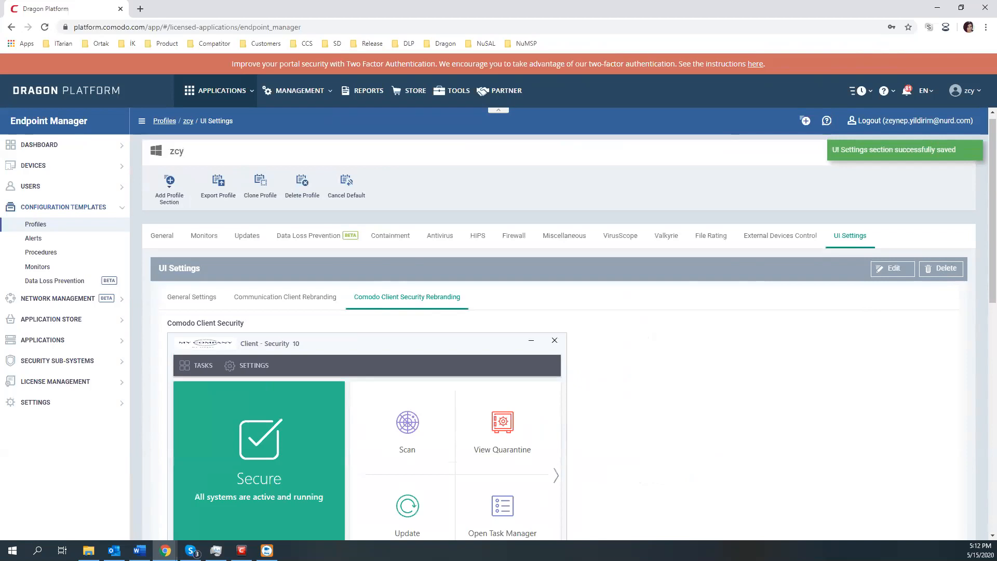
scroll(628, 372, "down", 1)
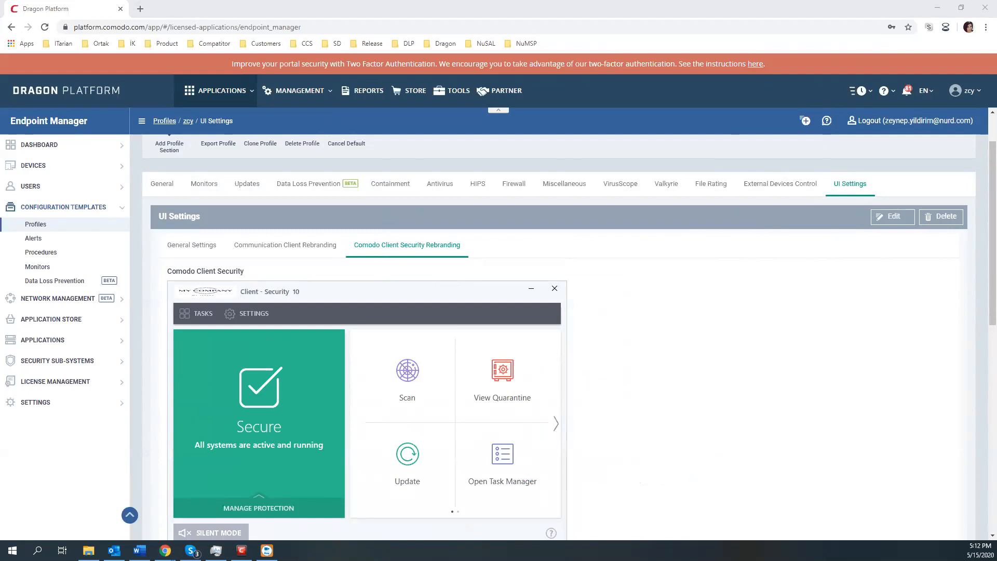
Step: Show the Communication Client Rebranding preview with the Dream IT Submit ticket window dragged beside it
left_click(283, 247)
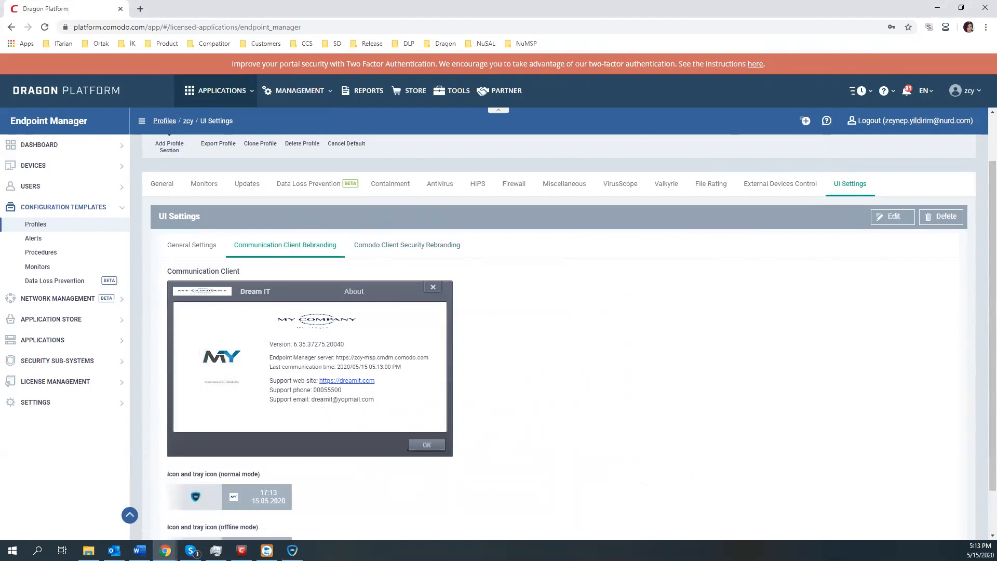
left_click_drag(996, 190, 676, 178)
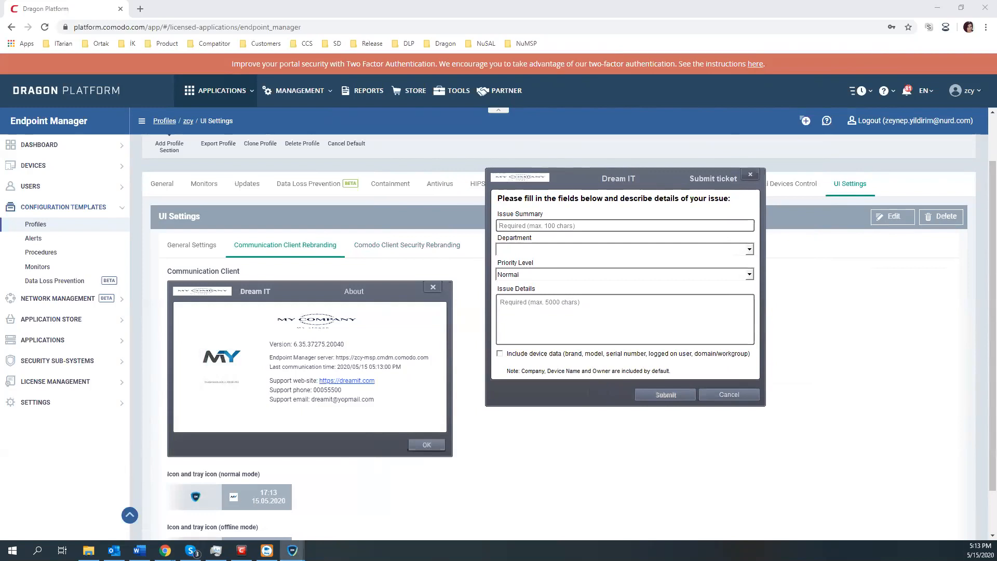
Step: Close the Dream IT Submit ticket and Options windows and bring the About window onto the page
left_click_drag(883, 193, 402, 222)
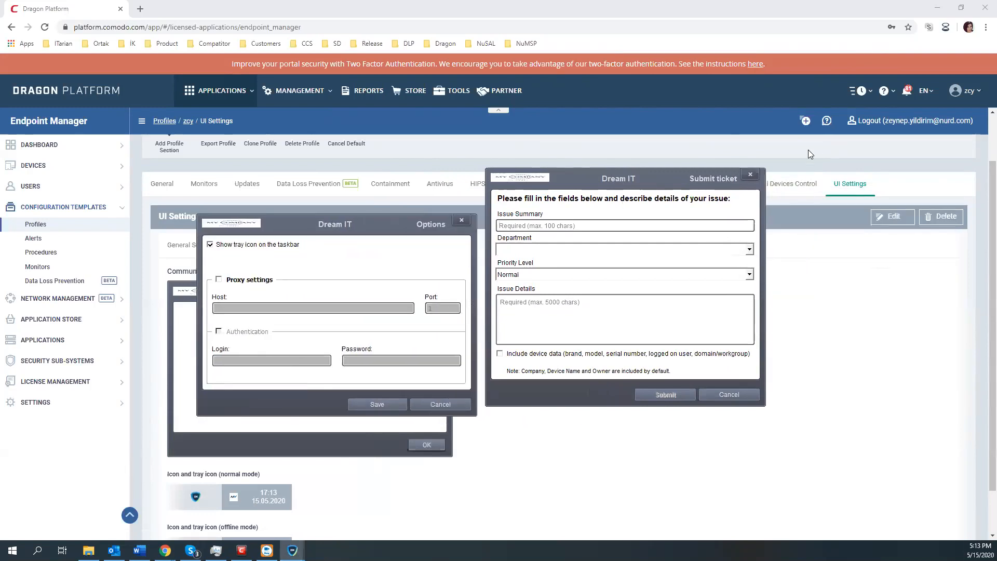
left_click(751, 174)
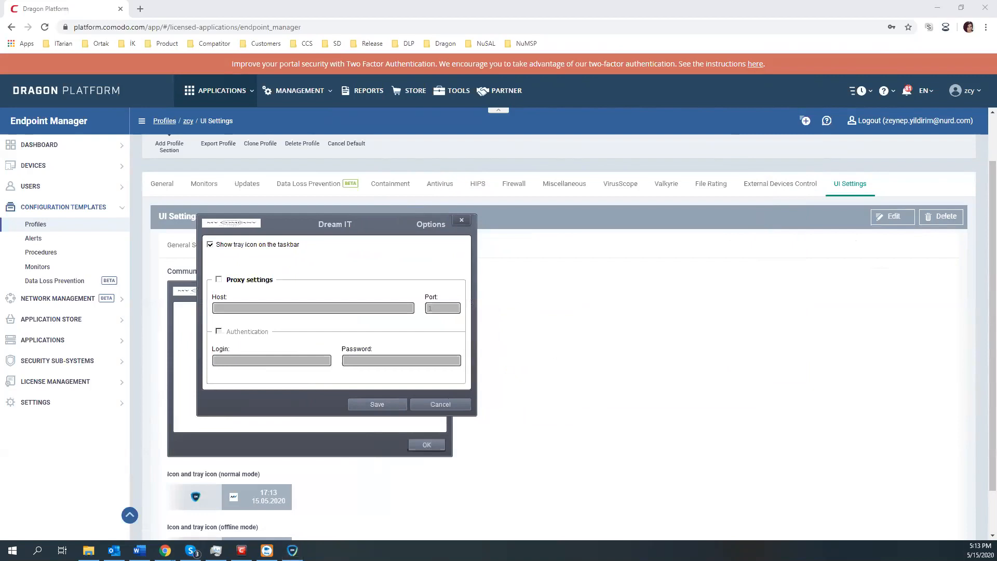
left_click_drag(996, 229, 695, 283)
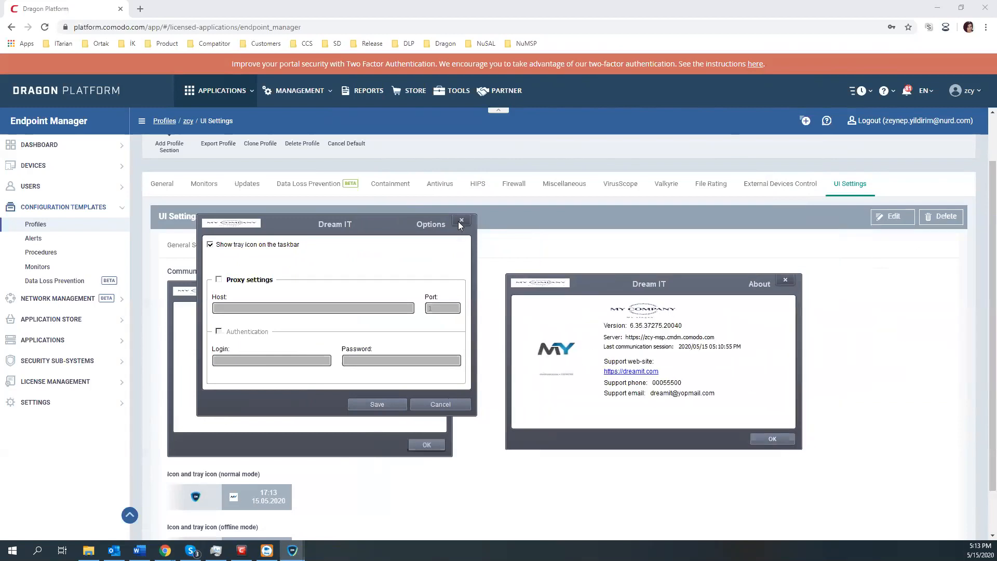
left_click(460, 222)
Step: Line up the Dream IT About window beside the preview, compare them, then close it
left_click_drag(601, 284, 583, 310)
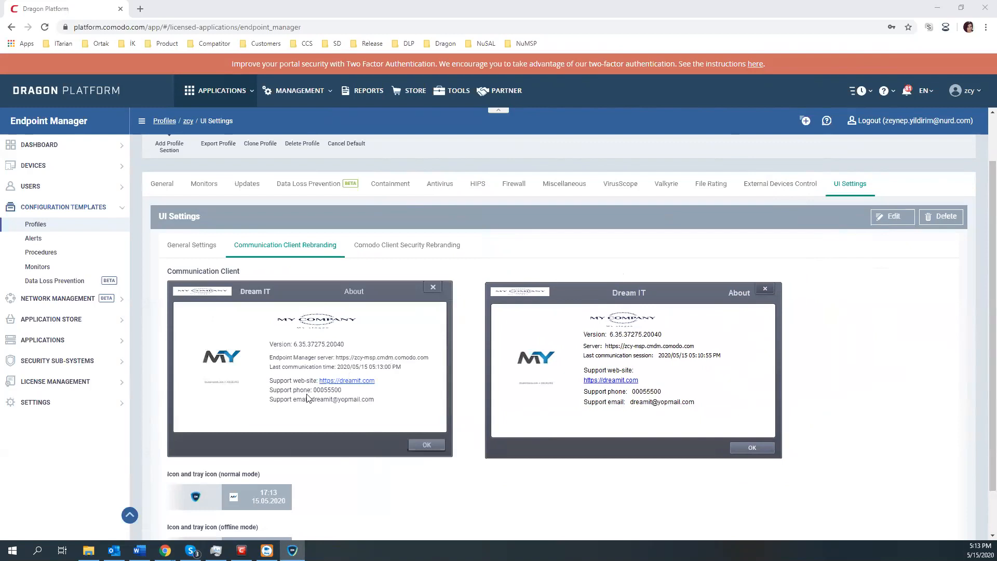
left_click_drag(643, 292, 640, 271)
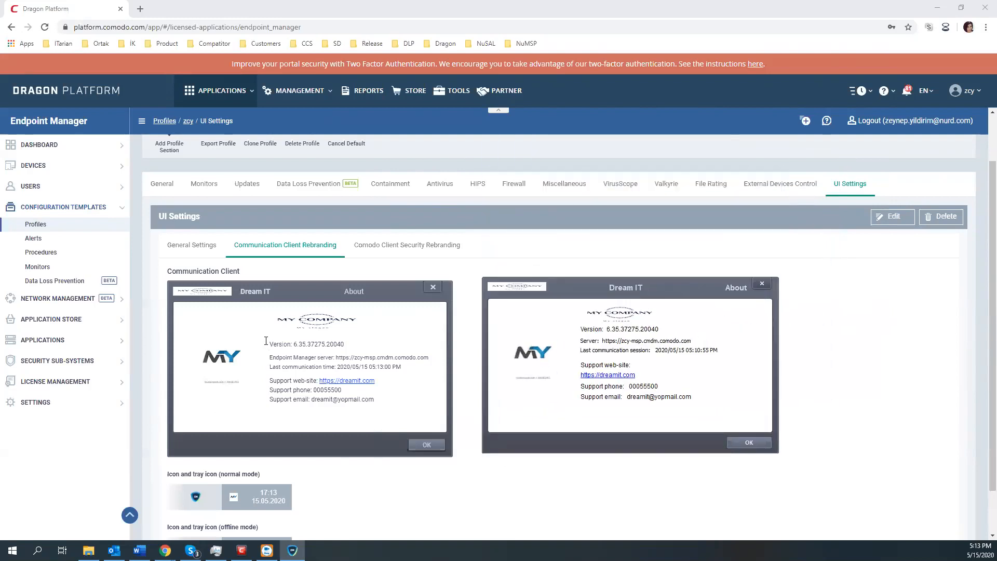
scroll(291, 341, "down", 1)
scroll(319, 342, "up", 2)
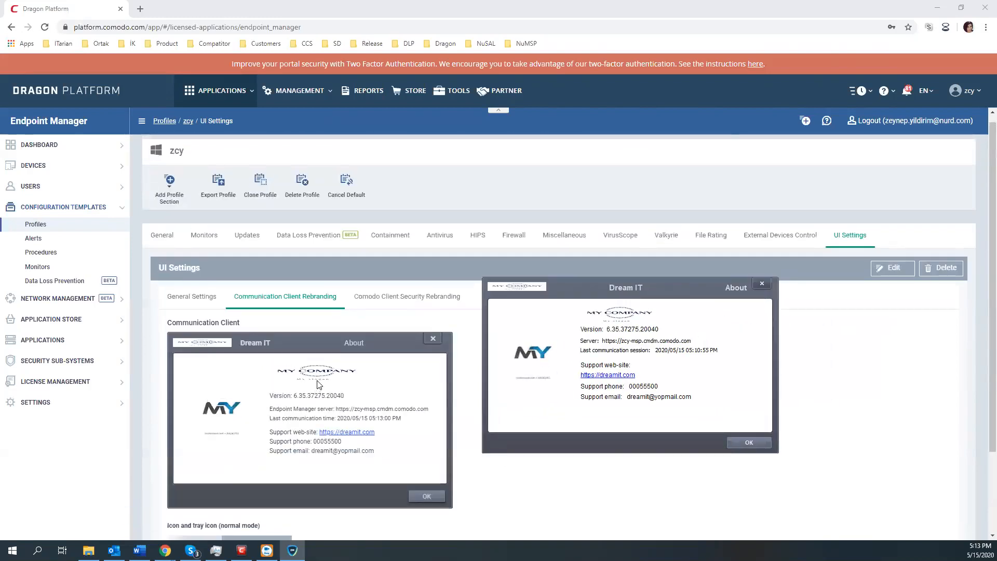
scroll(319, 384, "down", 1)
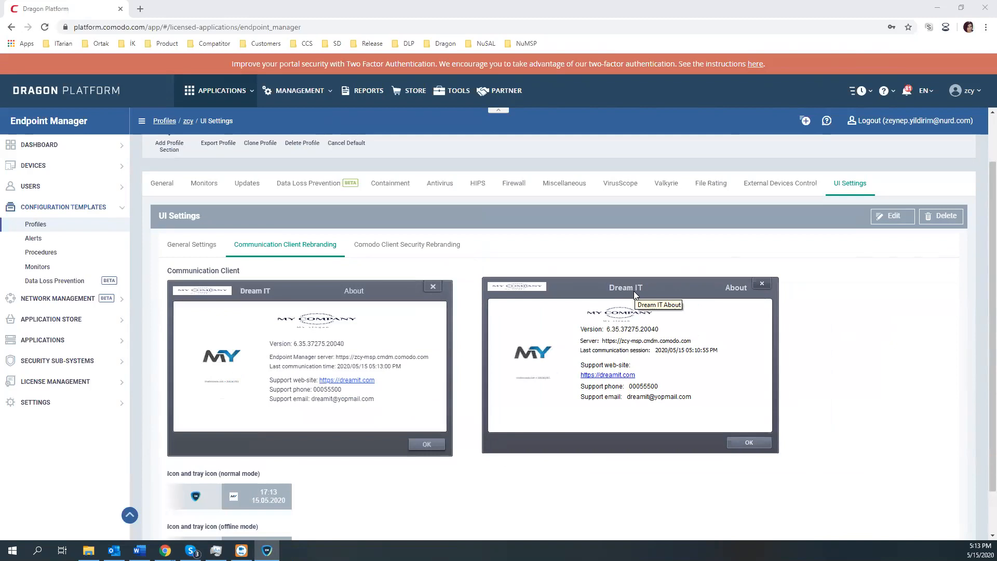
left_click(761, 284)
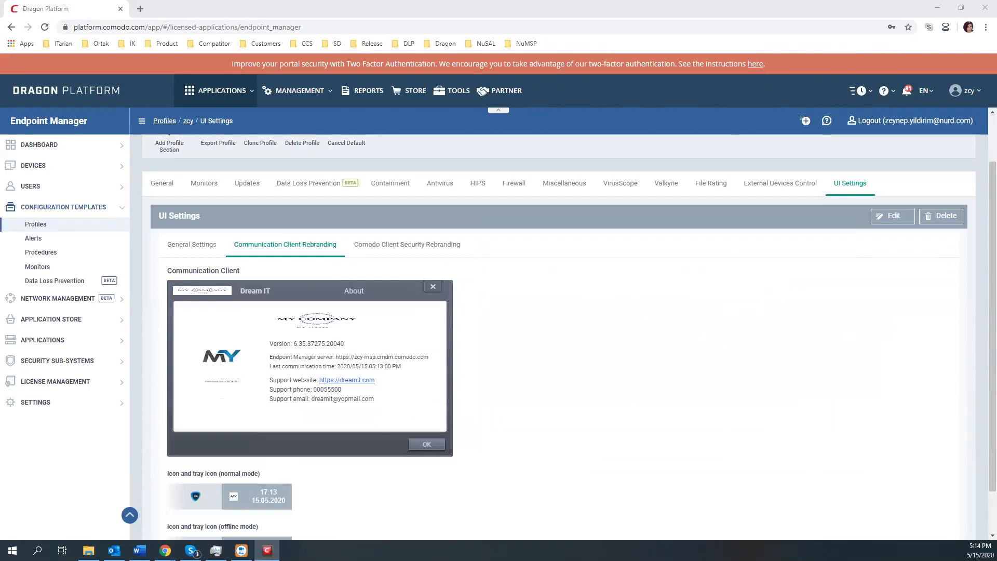
Step: Show the Client Security rebranding preview and check the antivirus scan profiles in Advanced Settings
left_click(360, 245)
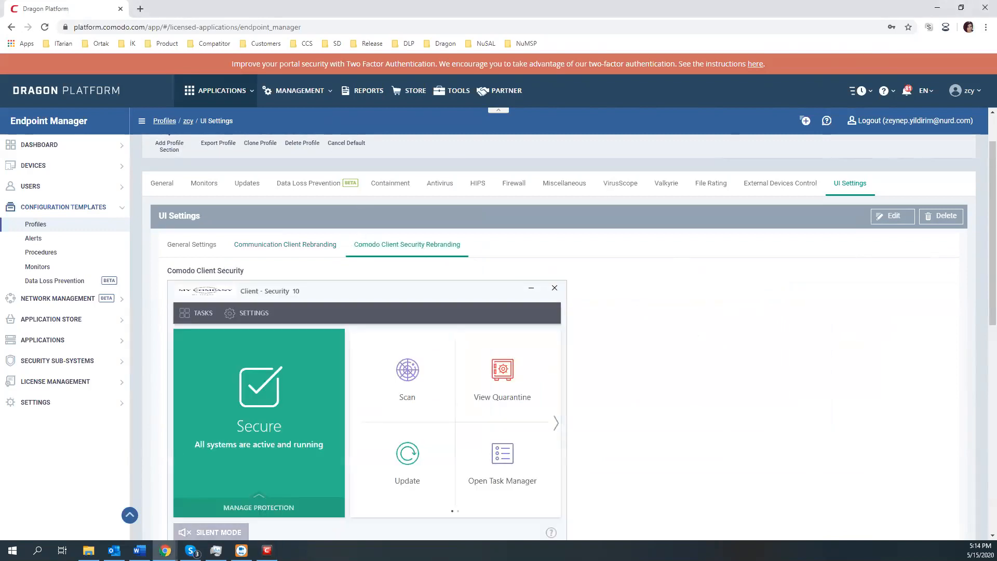
key("alt+Tab")
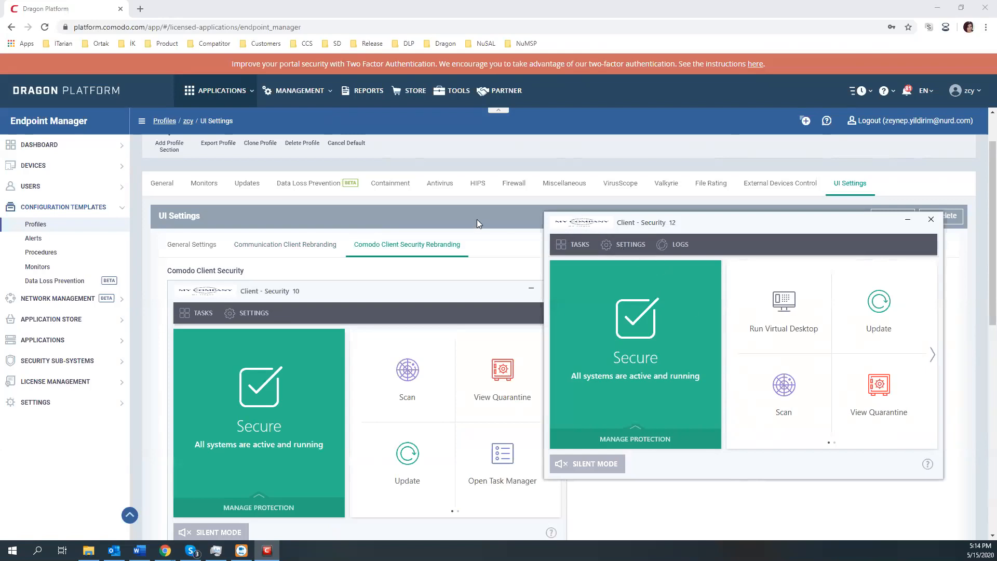
left_click(618, 249)
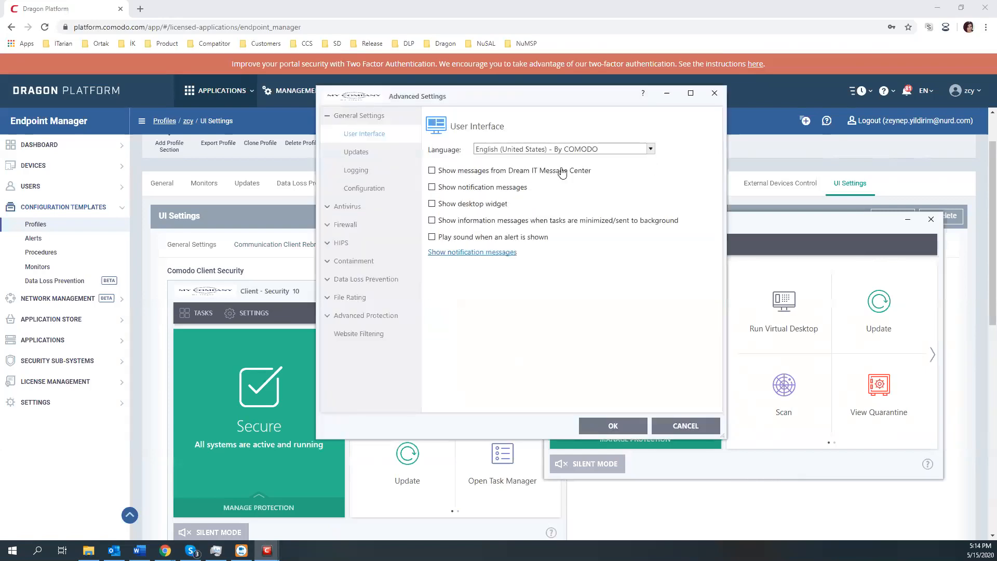
left_click(359, 206)
left_click(352, 170)
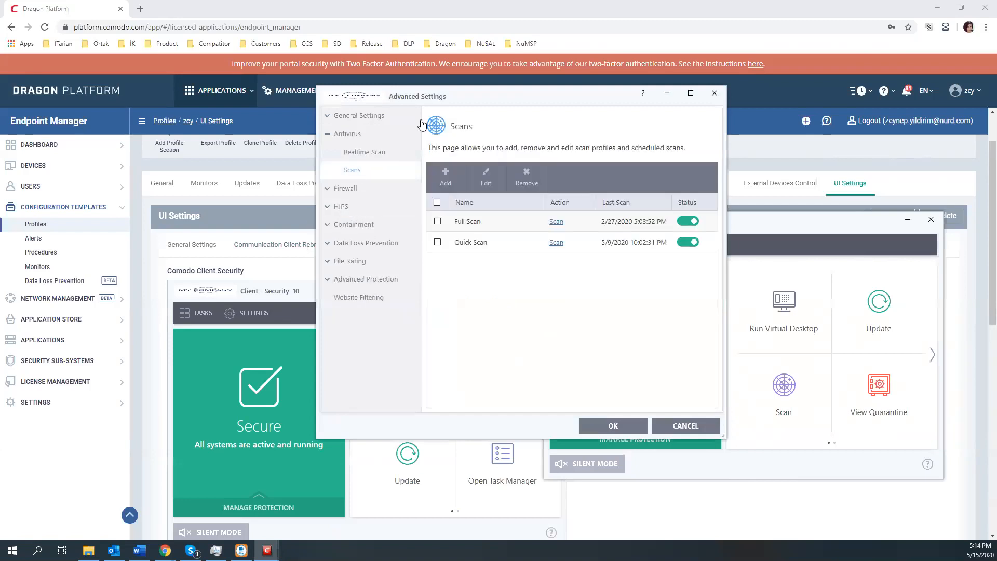
left_click_drag(349, 99, 469, 116)
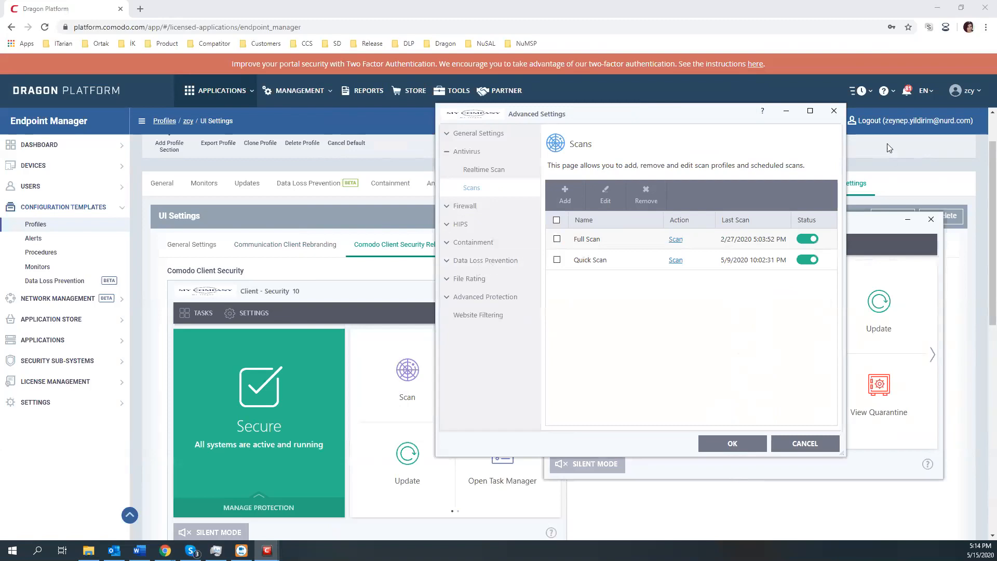
left_click(833, 111)
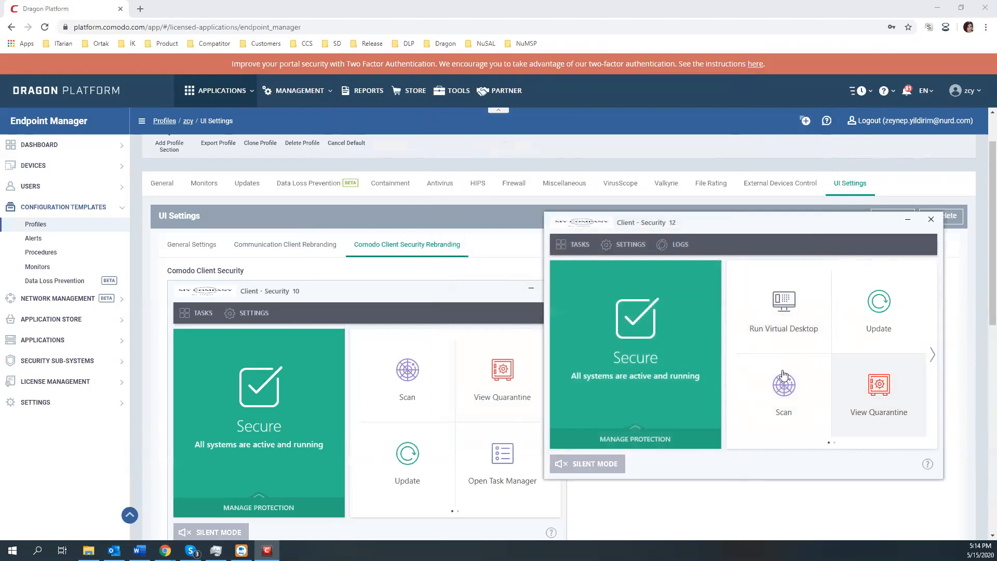
Step: Confirm the quarantine is empty and enable Show desktop widget under User Interface settings
left_click(904, 392)
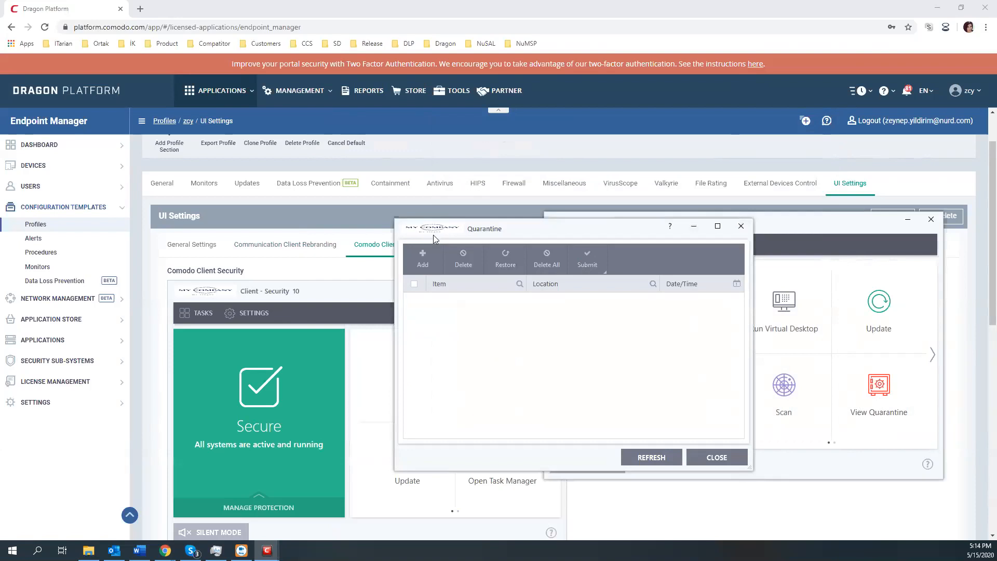
left_click(740, 225)
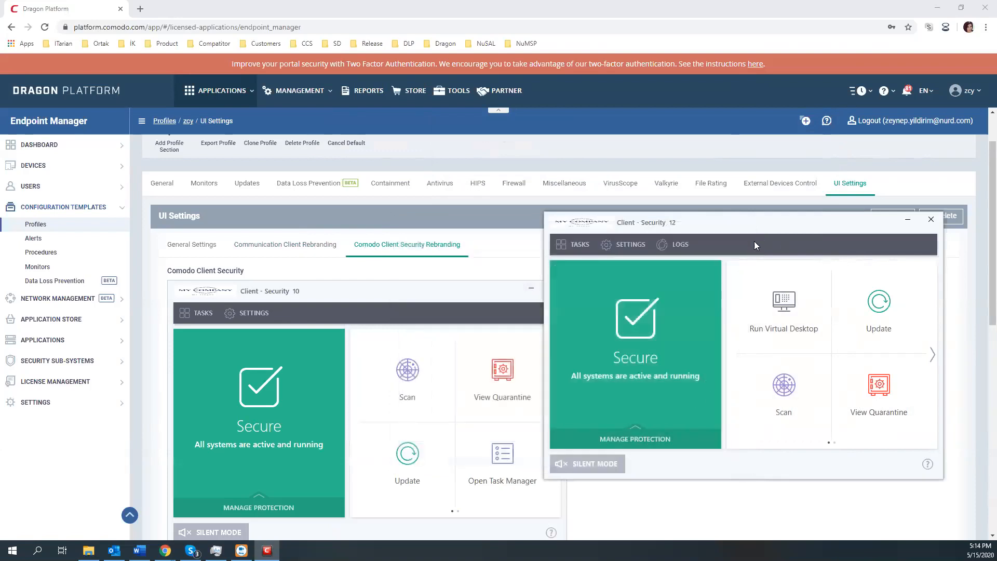
left_click(604, 246)
left_click(576, 222)
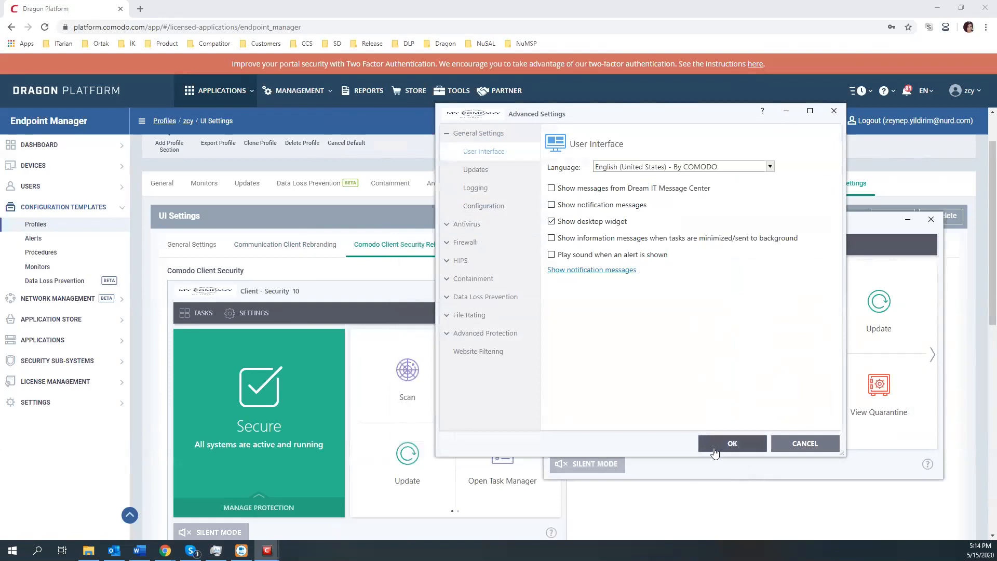
left_click(732, 443)
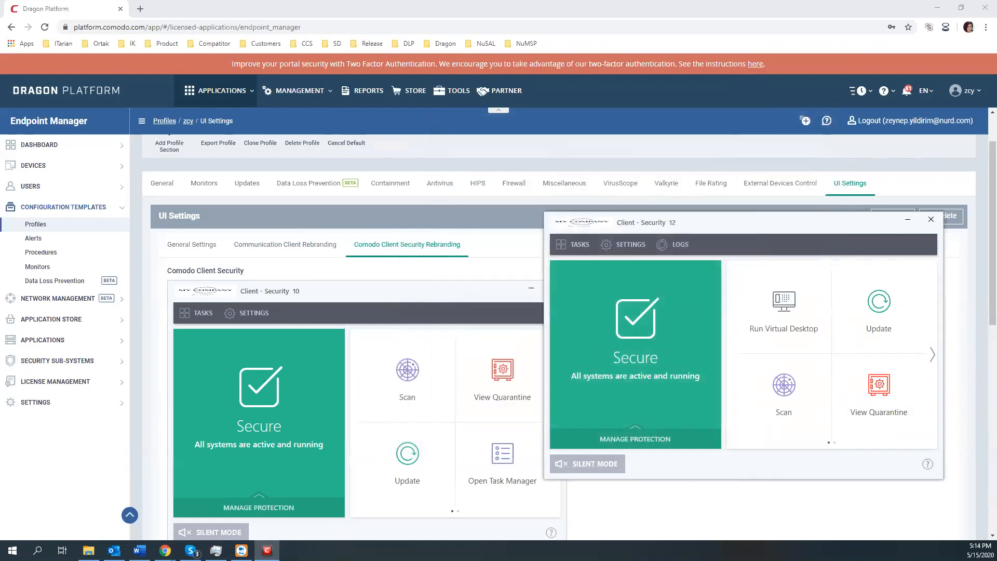
Step: Place the MY Company desktop widget over the top-right of the Client Security window
left_click_drag(946, 264, 835, 225)
scroll(391, 402, "down", 1)
scroll(391, 401, "down", 4)
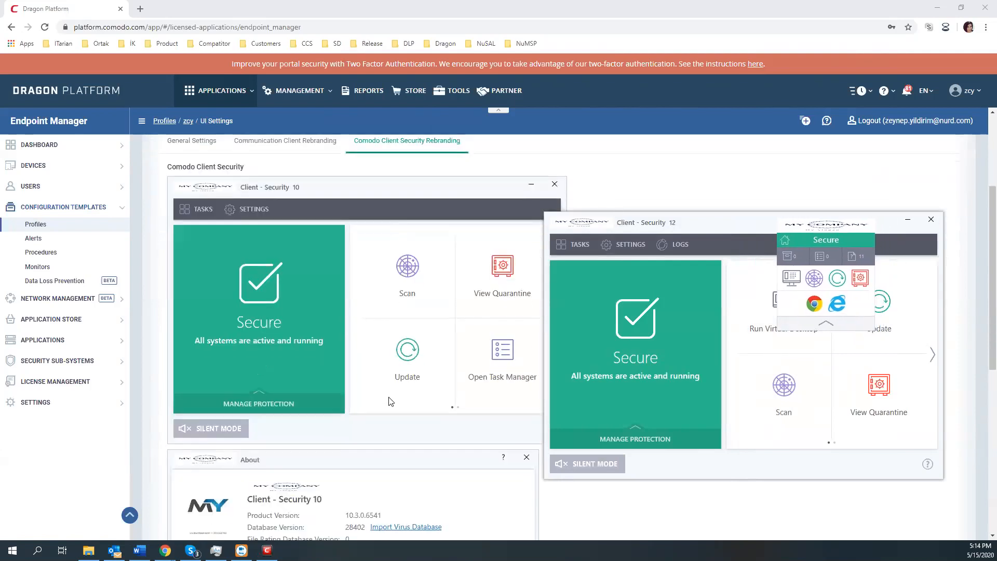
scroll(399, 407, "down", 1)
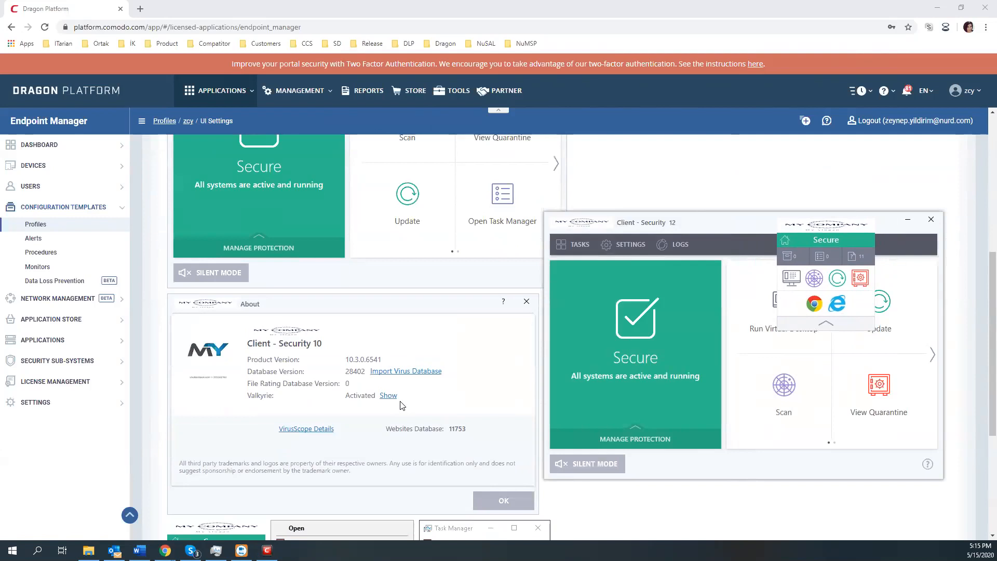
scroll(395, 405, "down", 5)
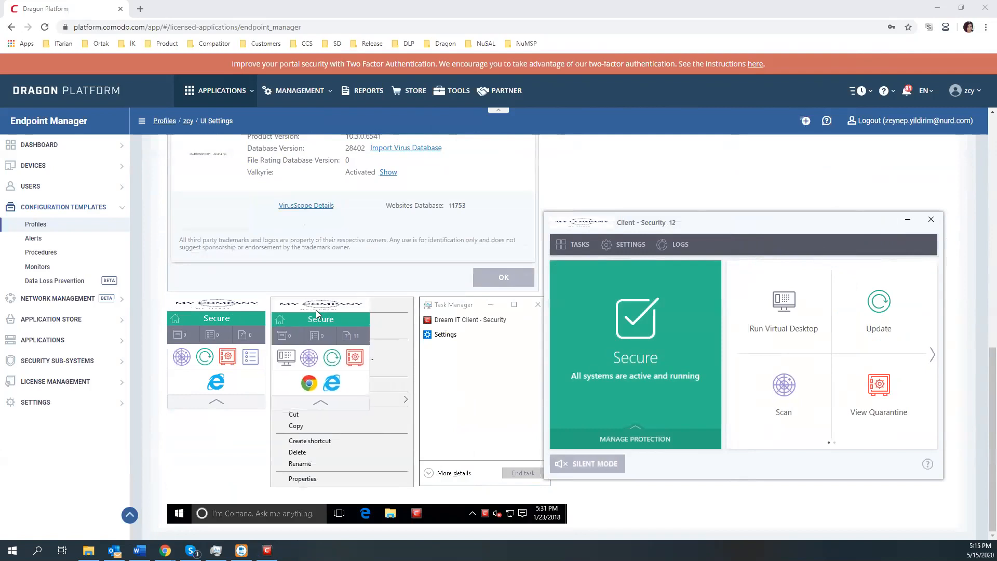
left_click_drag(314, 308, 821, 247)
Step: Review the version 12.2.0.8121 About details, park the widget top-right, and close About
left_click(927, 463)
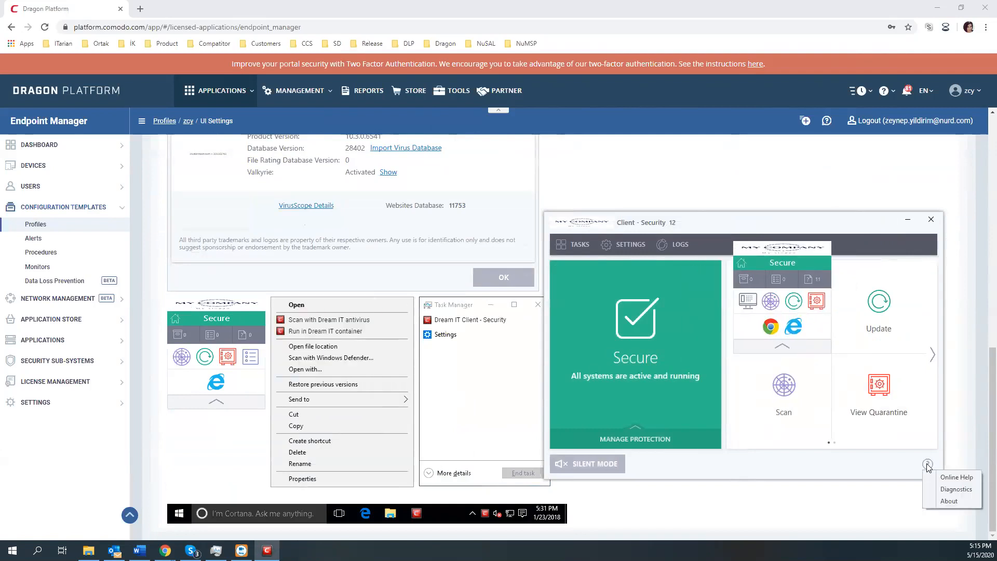
left_click(949, 501)
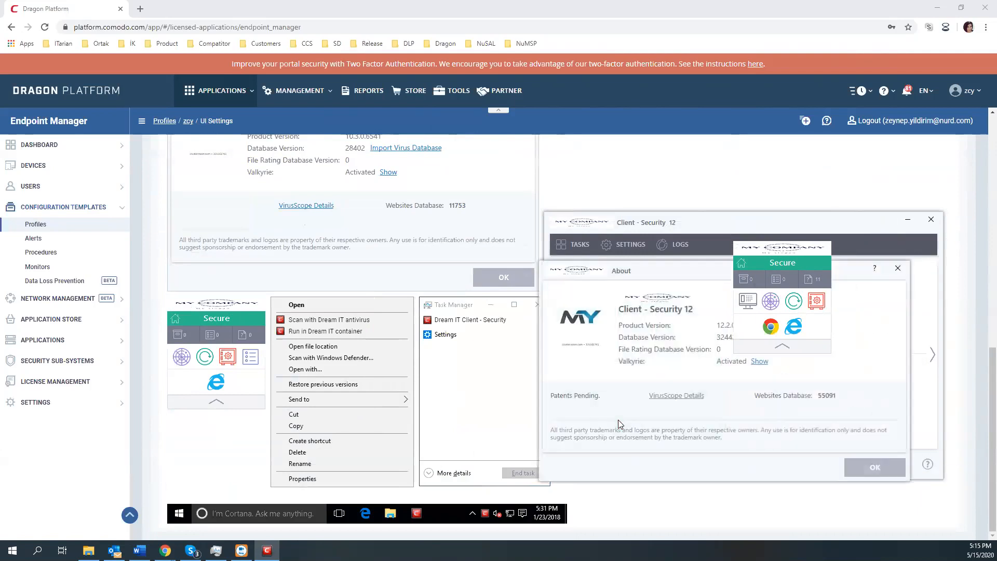
left_click_drag(652, 267, 659, 179)
left_click_drag(783, 248, 935, 23)
scroll(397, 270, "up", 2)
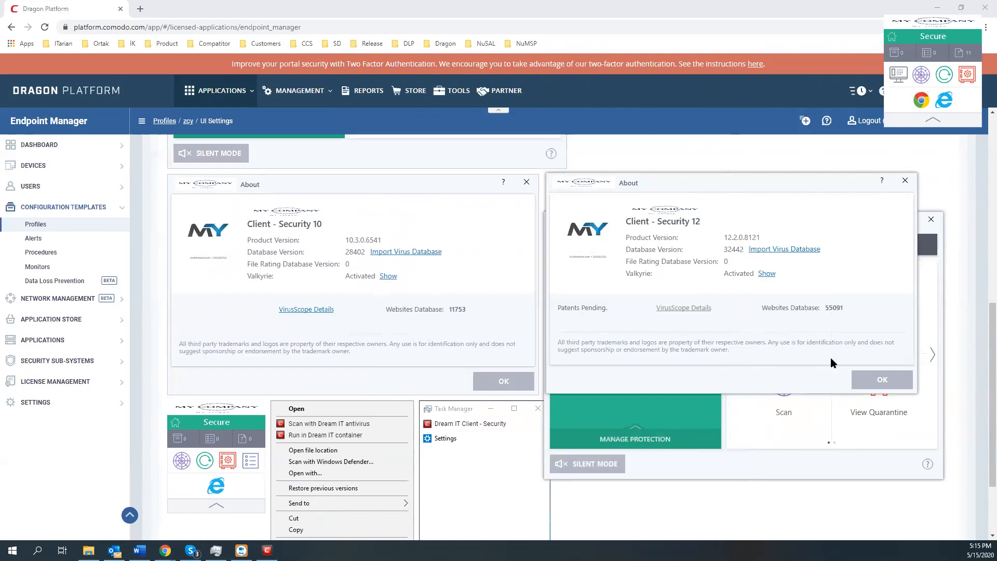
left_click(871, 384)
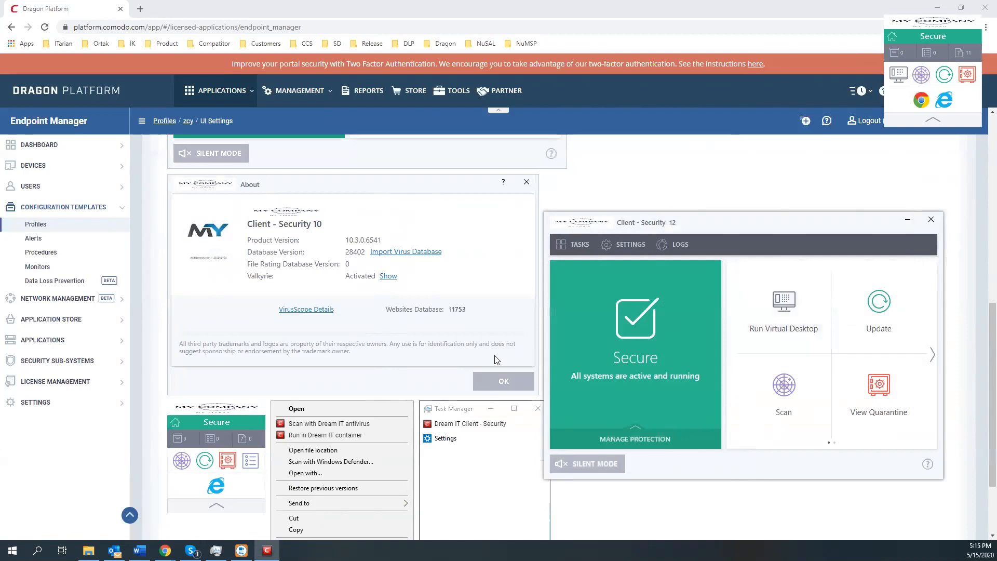
scroll(692, 178, "up", 2)
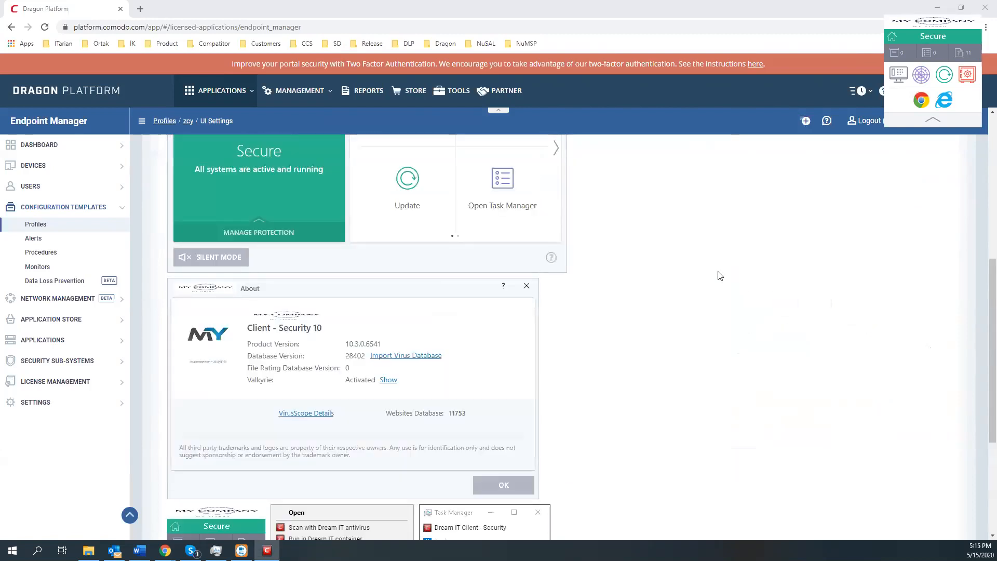
scroll(717, 276, "up", 6)
Step: Edit the UI Settings profile to review Comodo Virtual Desktop fields, then restore Client Security
left_click(891, 275)
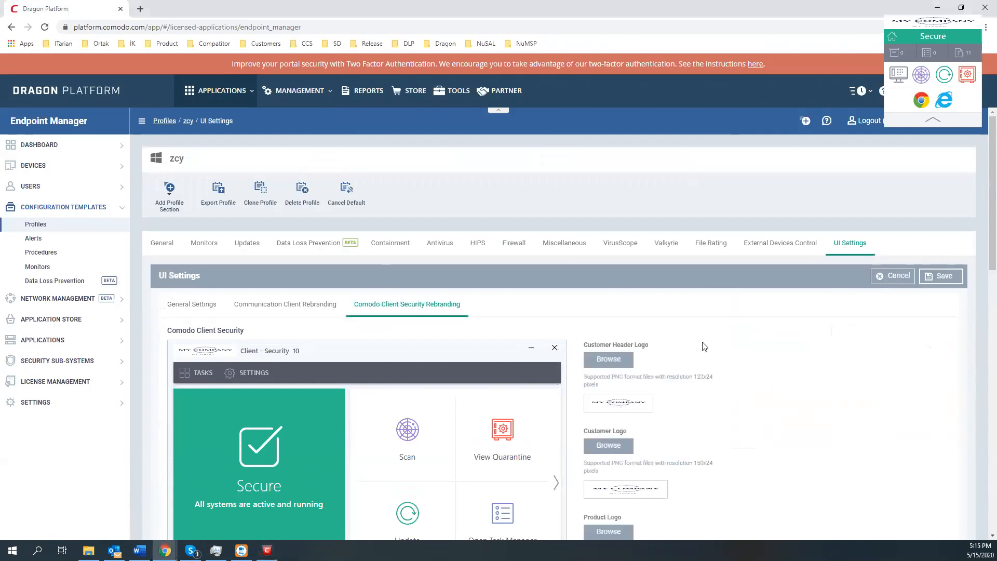
scroll(693, 331, "down", 7)
scroll(693, 331, "down", 5)
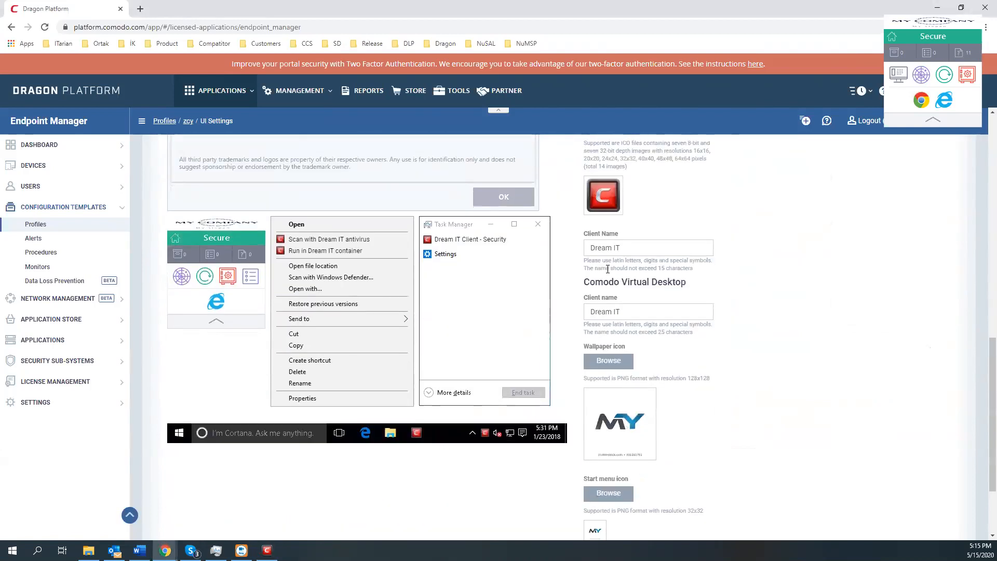
scroll(606, 255, "down", 1)
mouse_move(596, 359)
left_click(267, 550)
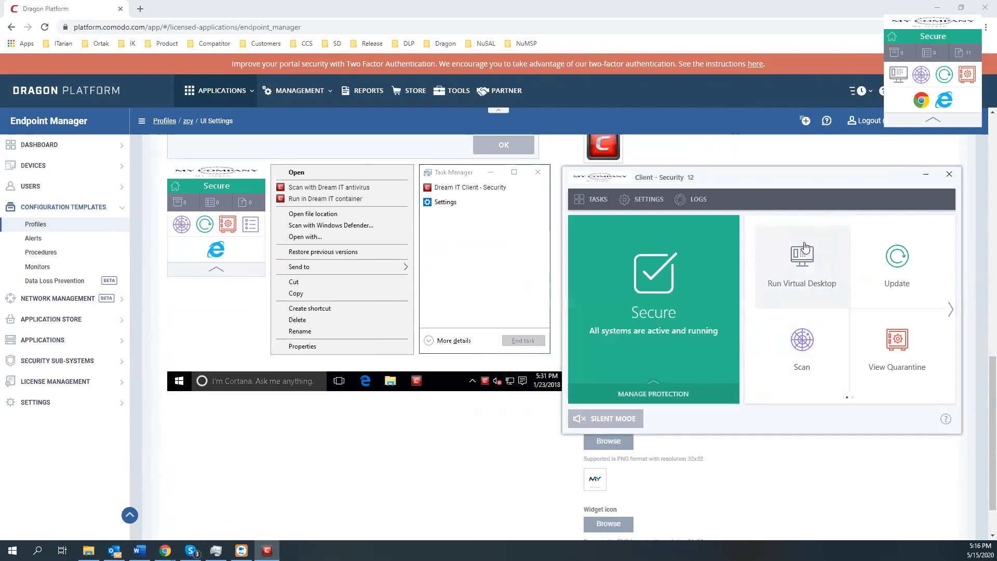
Step: Show Containment Tasks in Client Security and unpin Run Virtual Desktop from the desktop widget
left_click(585, 202)
left_click(748, 254)
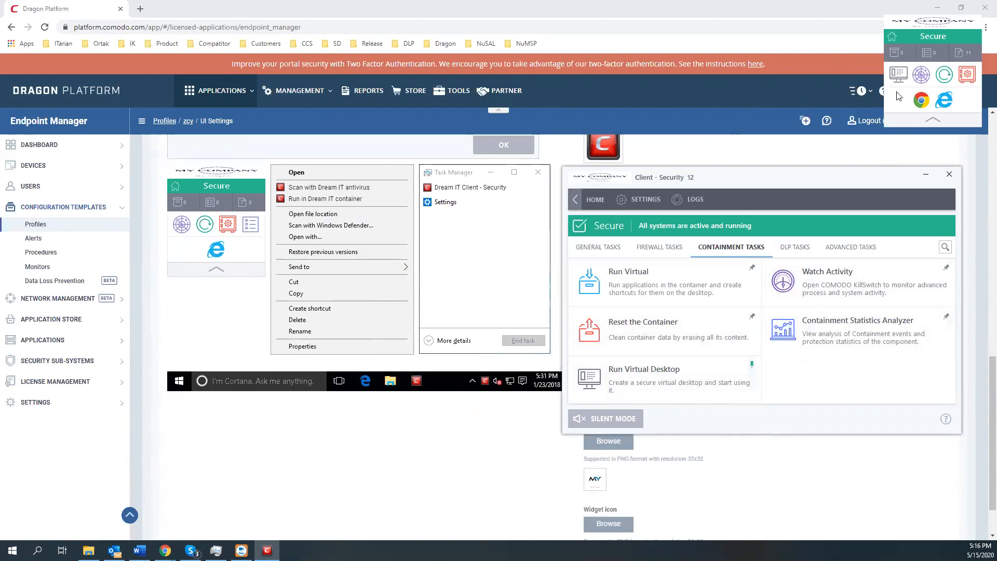
left_click_drag(941, 23, 950, 20)
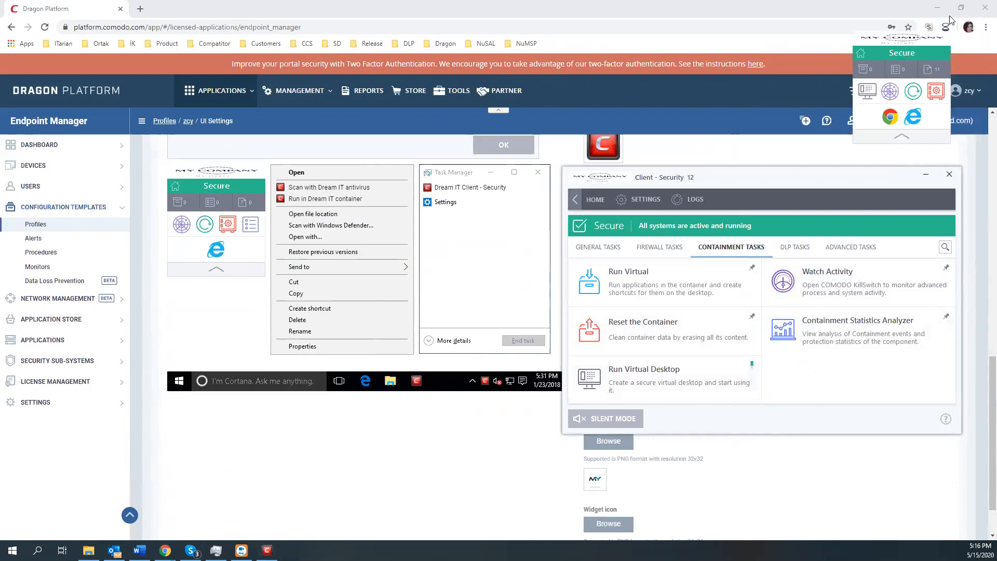
left_click(752, 366)
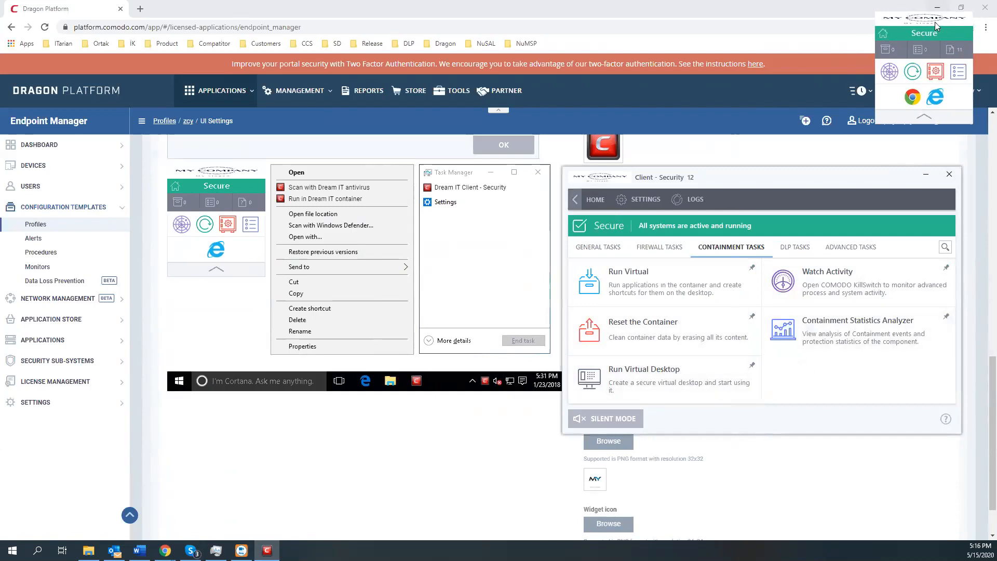
Step: Pin Run Virtual Desktop back onto the desktop widget
left_click(752, 367)
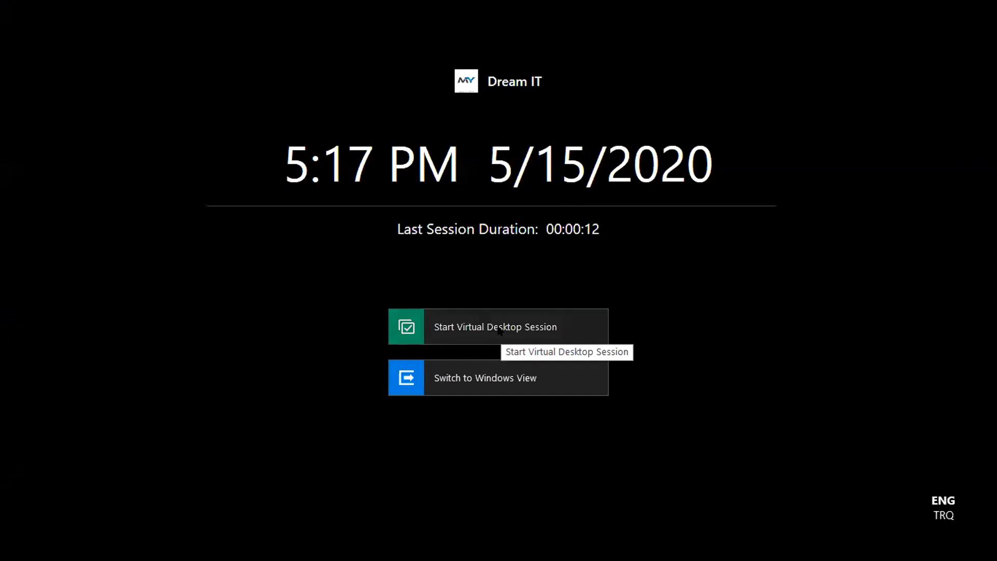
Step: Start a Dream IT virtual desktop session and show its start menu with explorer and Google Chrome
left_click(499, 330)
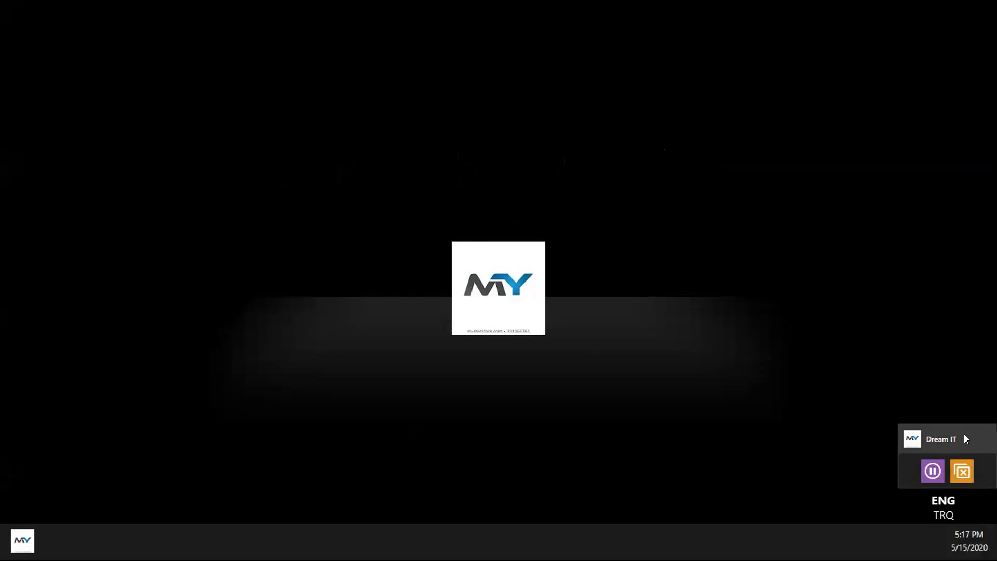
left_click_drag(965, 435, 926, 344)
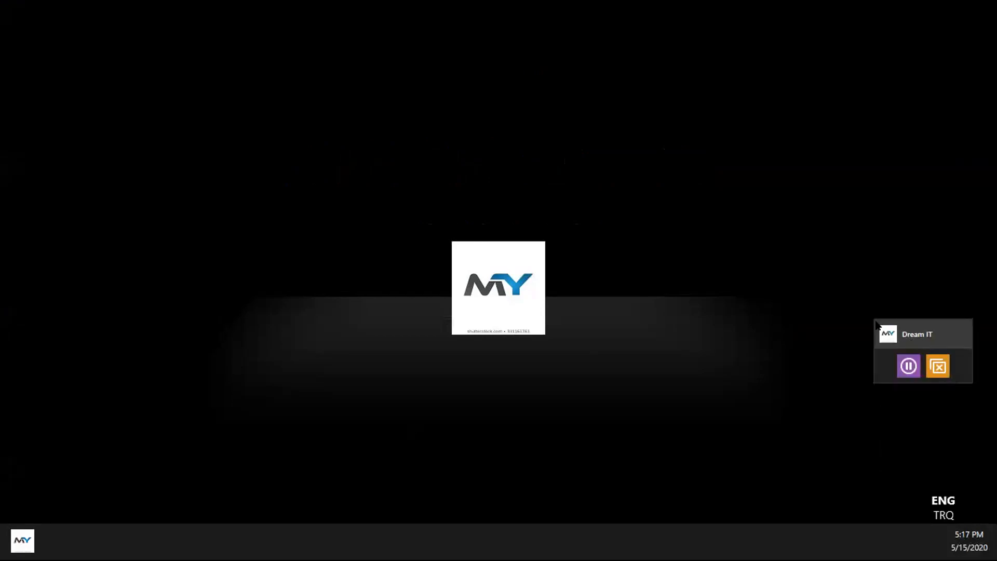
left_click(23, 545)
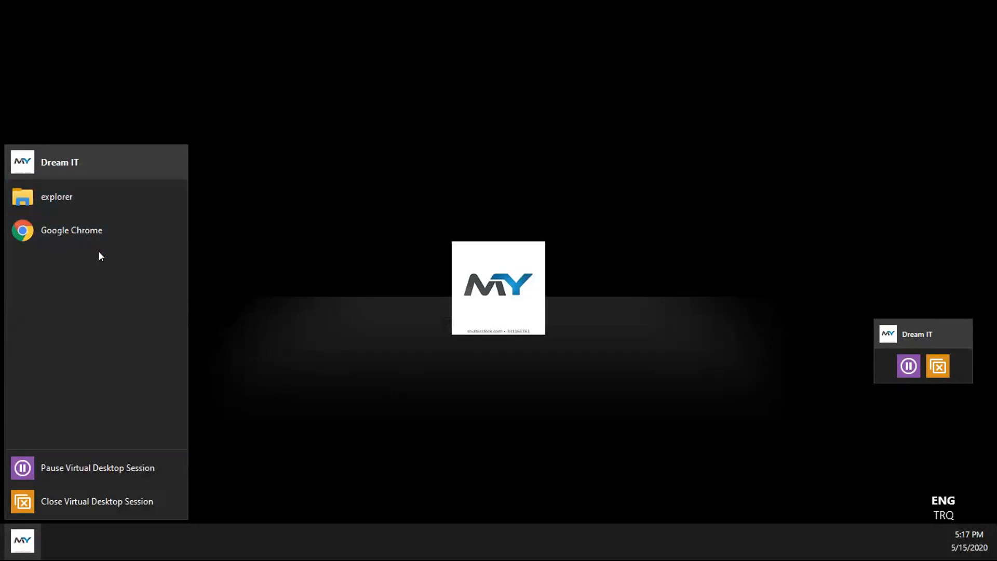
Step: Pause the virtual desktop session at 00:00:34 and return to Windows view
left_click(66, 467)
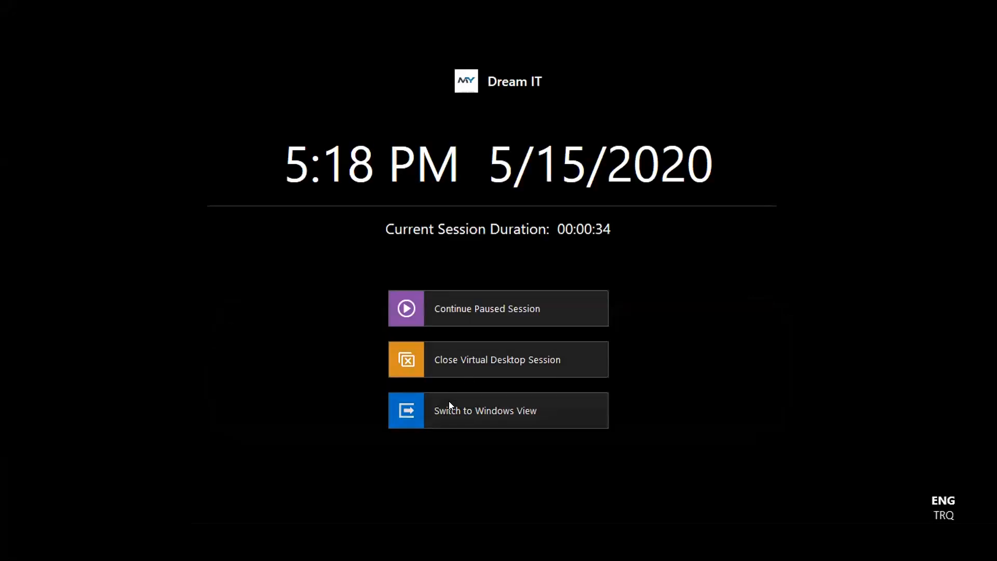
left_click(486, 410)
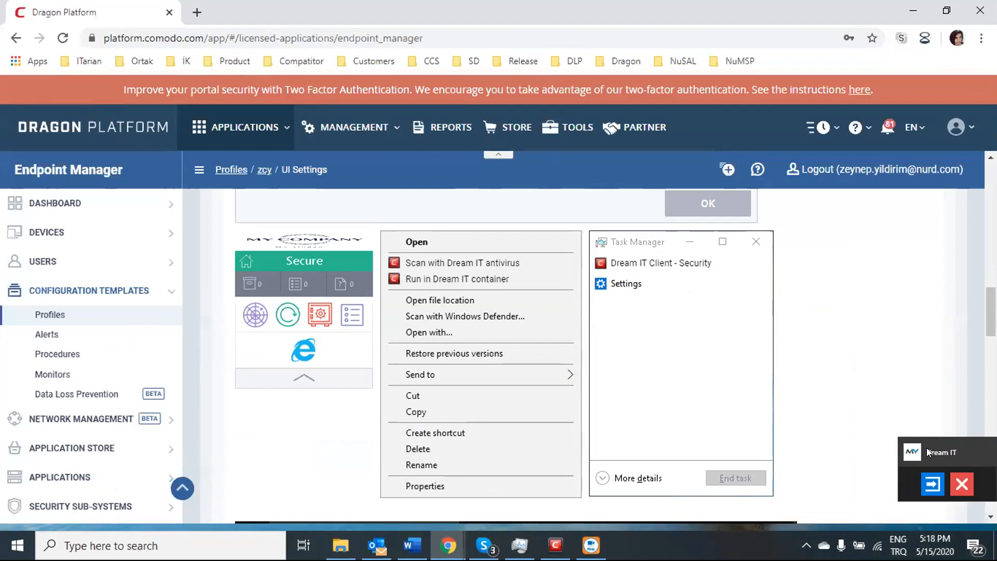
left_click_drag(926, 448, 855, 282)
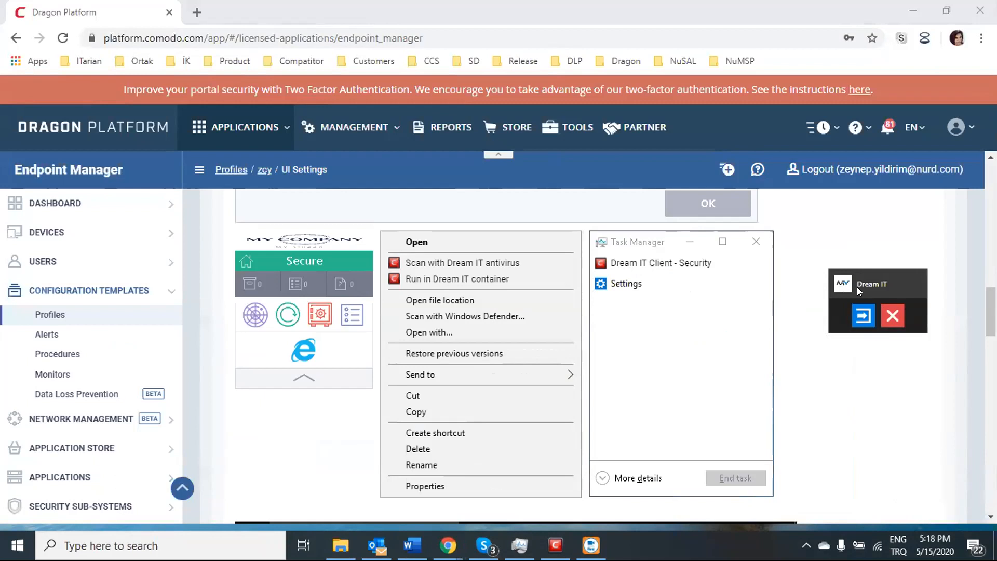
Step: End the Dream IT virtual desktop session with OK on the discard prompt, then open taskbar search
left_click(888, 315)
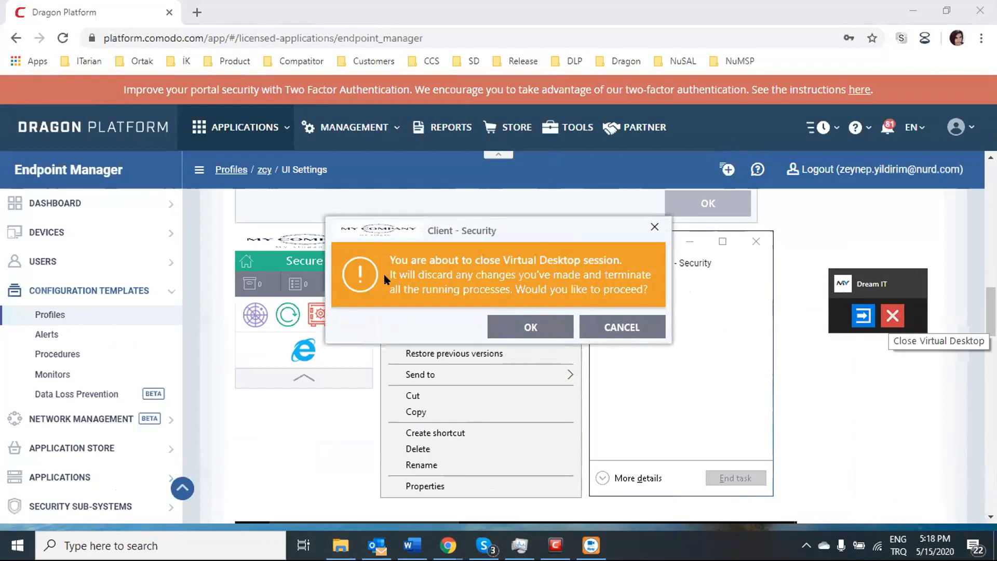
left_click_drag(402, 234, 478, 261)
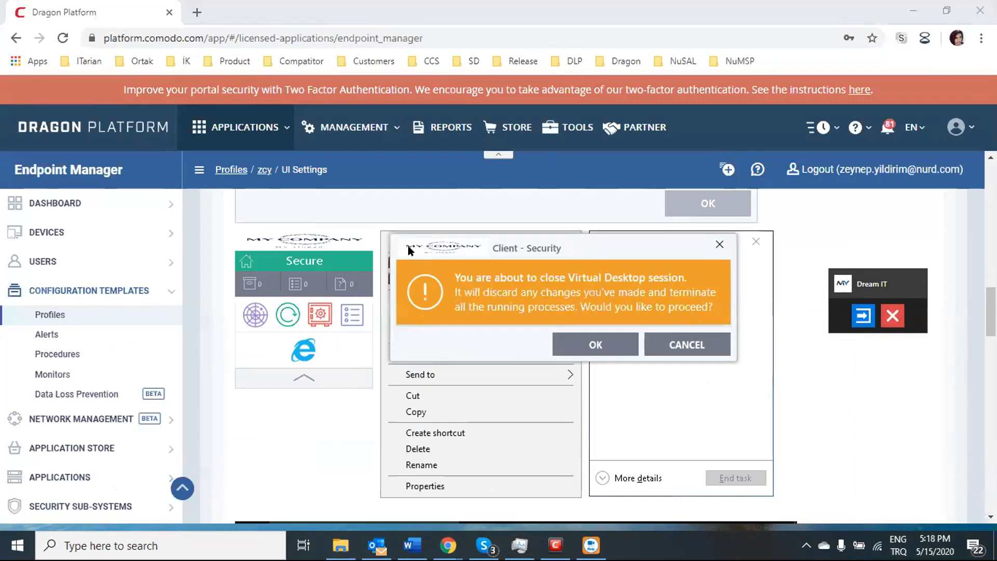
left_click(593, 345)
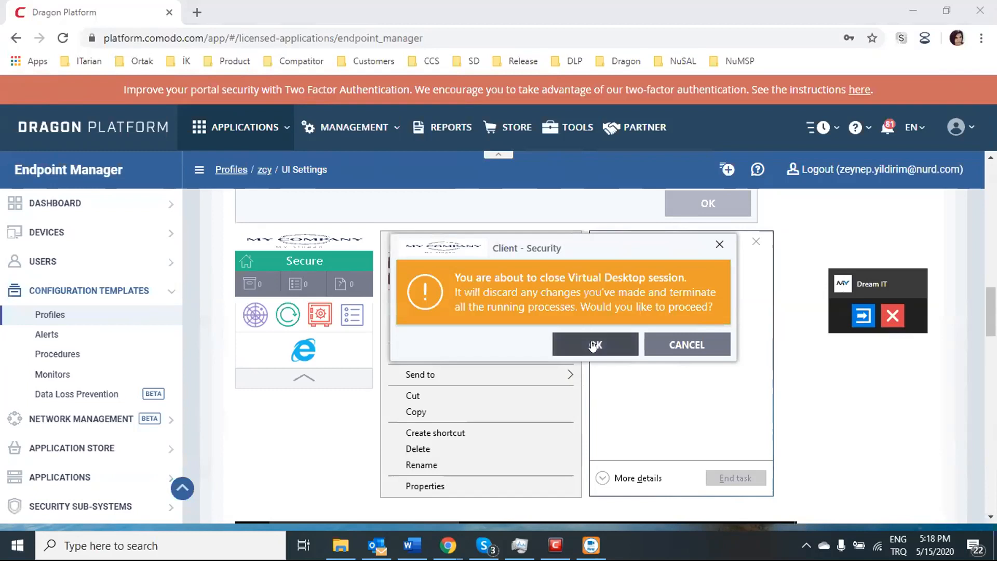
left_click(178, 543)
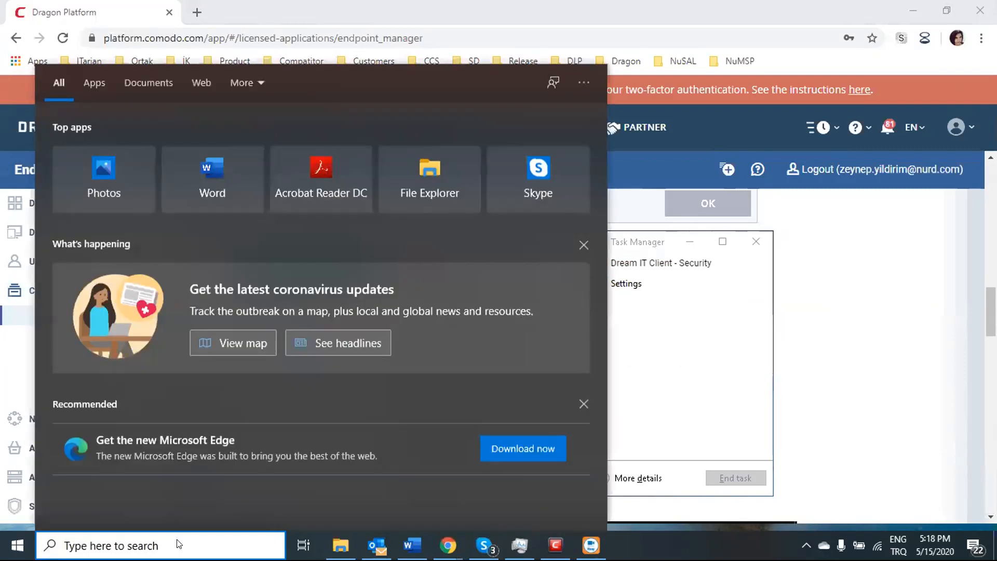
Step: Search Windows for 'dream', then clear the query and retype 'dre'
type("dream")
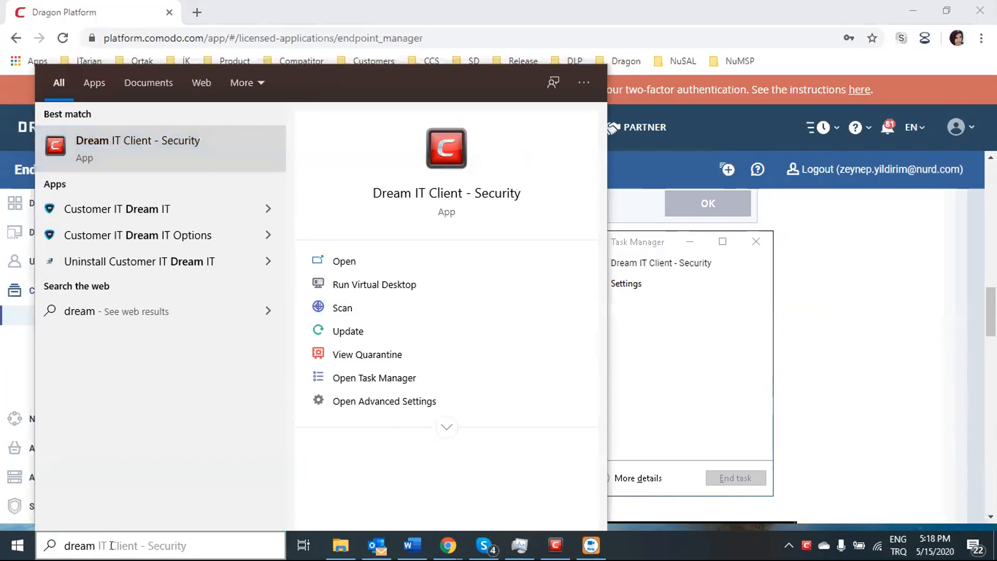
key("ctrl+a")
key("BackSpace")
type("d")
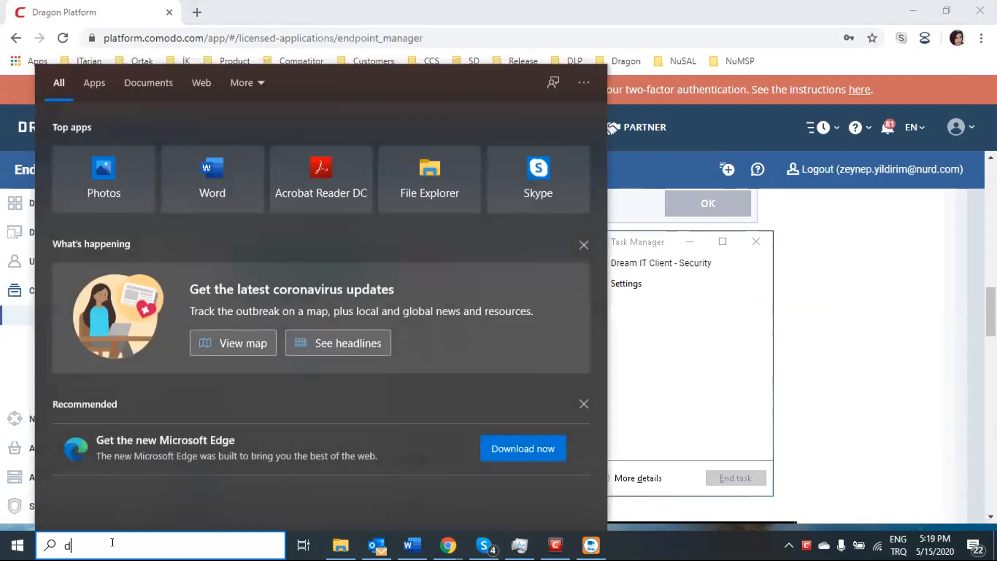
type("re")
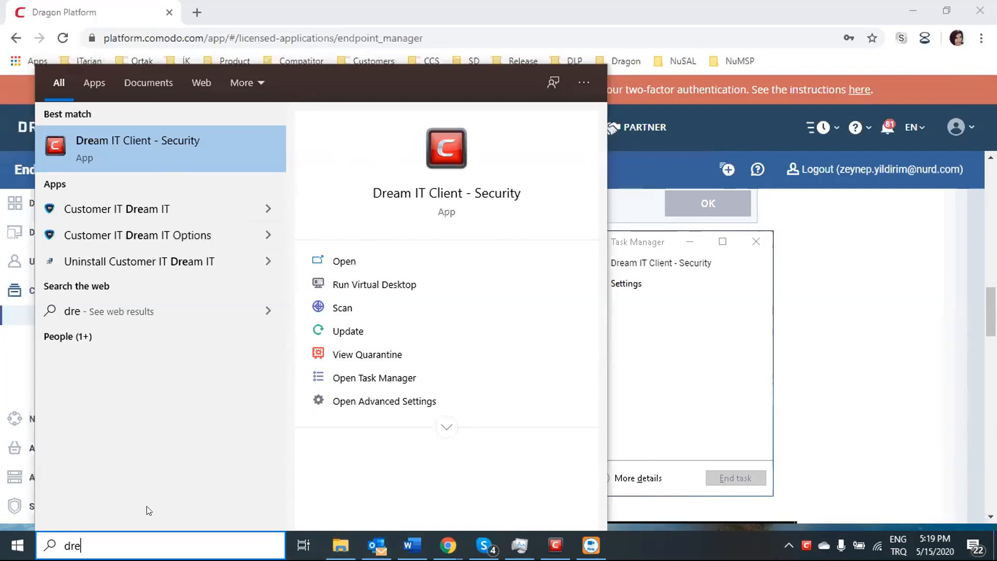
Step: Show the hidden tray icons and bring up the Communication Client Rebranding settings page
left_click(785, 543)
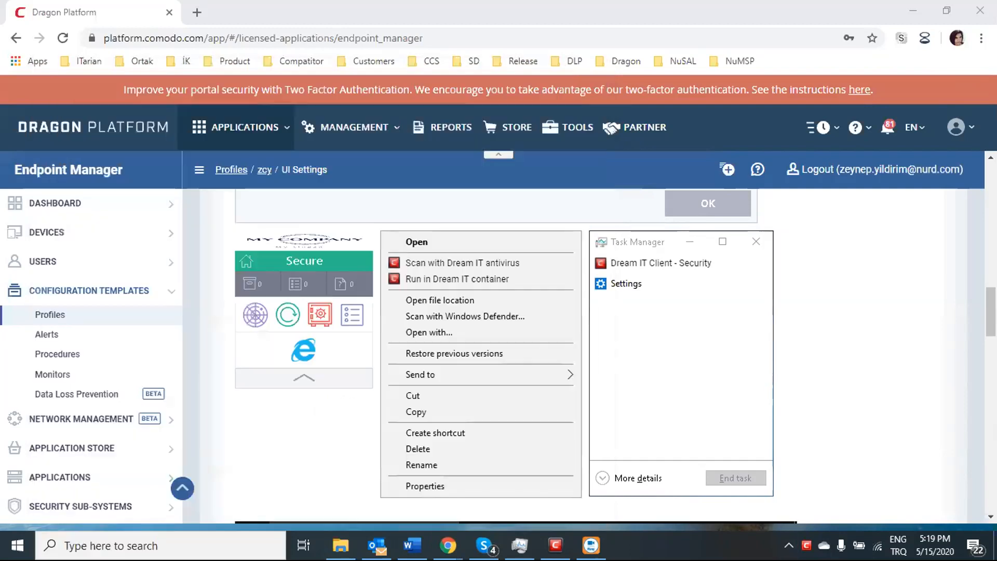
left_click(784, 542)
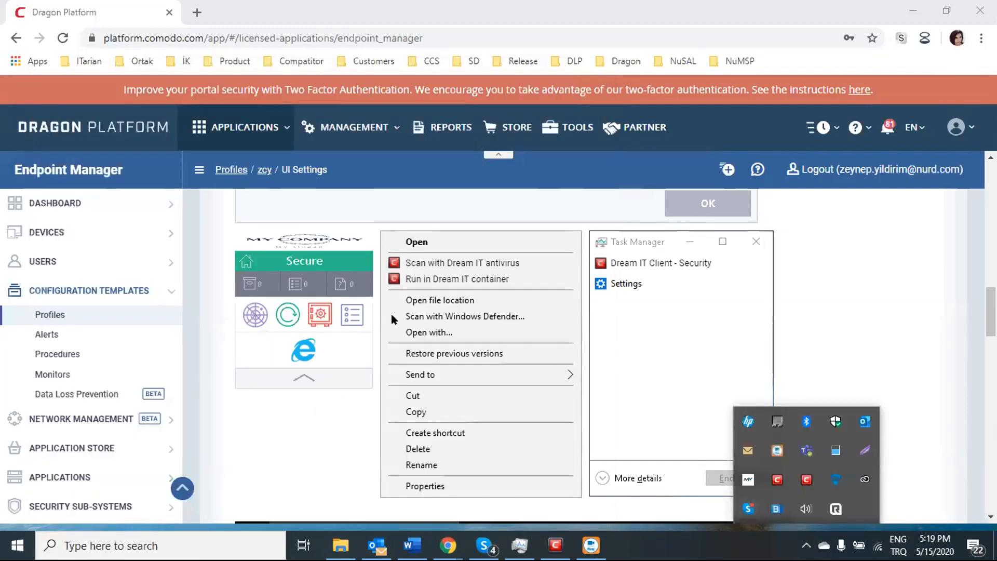
scroll(391, 314, "up", 10)
scroll(357, 298, "up", 3)
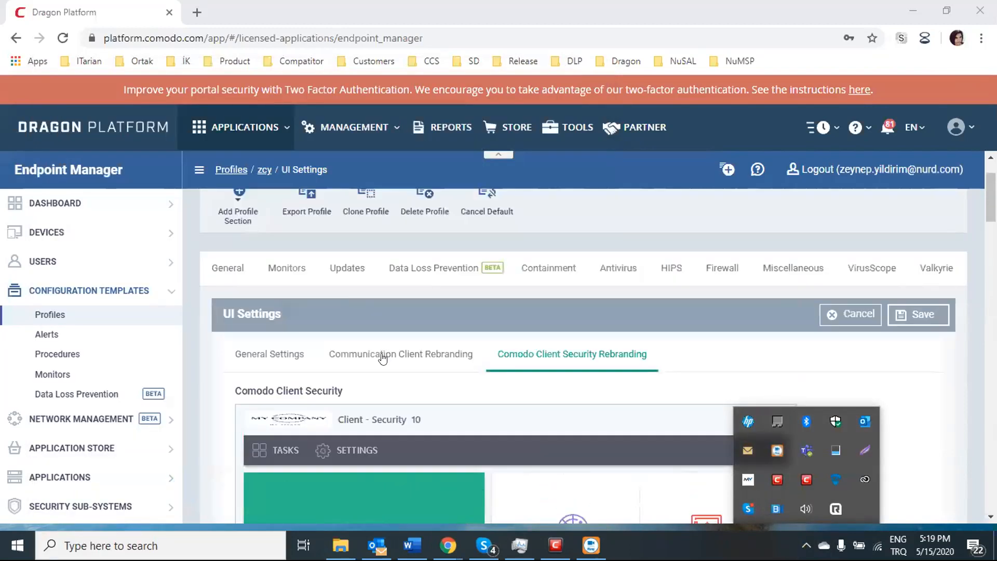
left_click(396, 357)
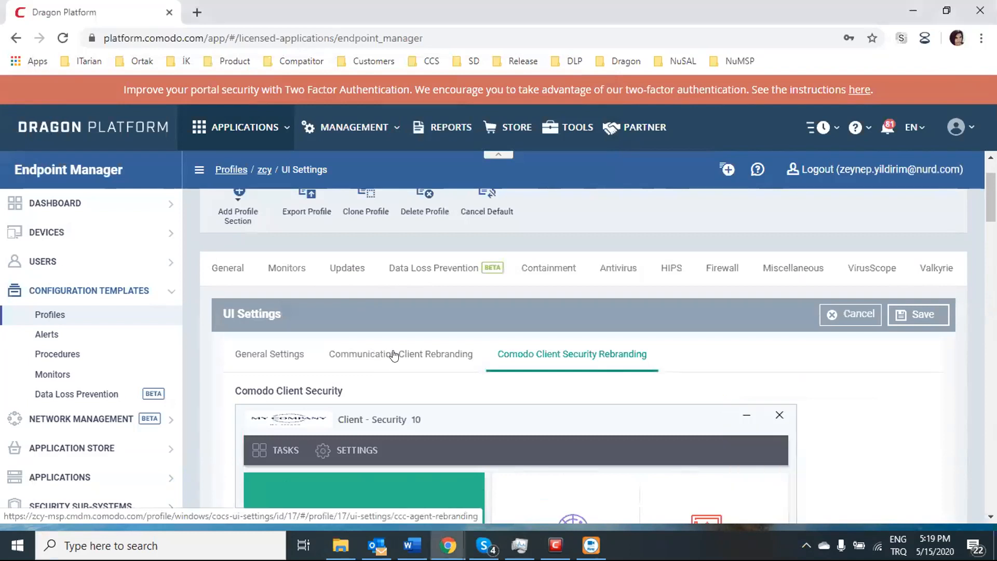
left_click(396, 353)
scroll(397, 345, "down", 8)
scroll(327, 281, "up", 1)
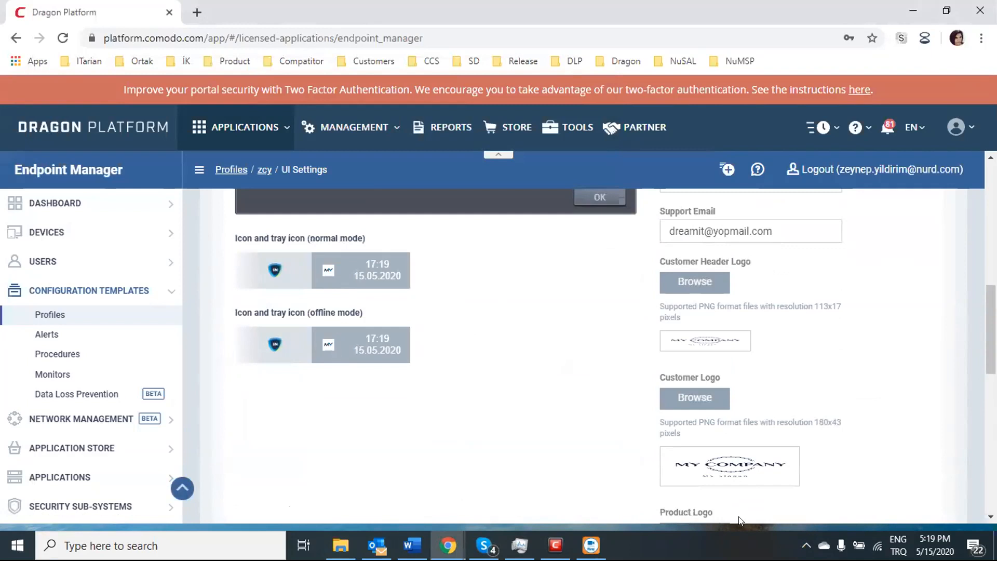
Step: Check the MY tray icon's About window for MY COMPANY and Dream IT support details, then close it
left_click(806, 545)
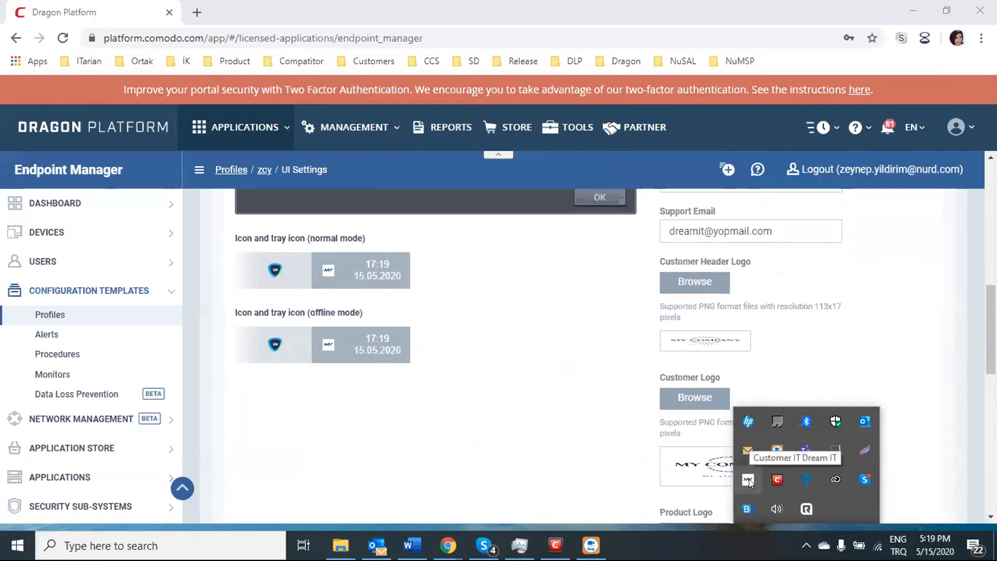
right_click(749, 479)
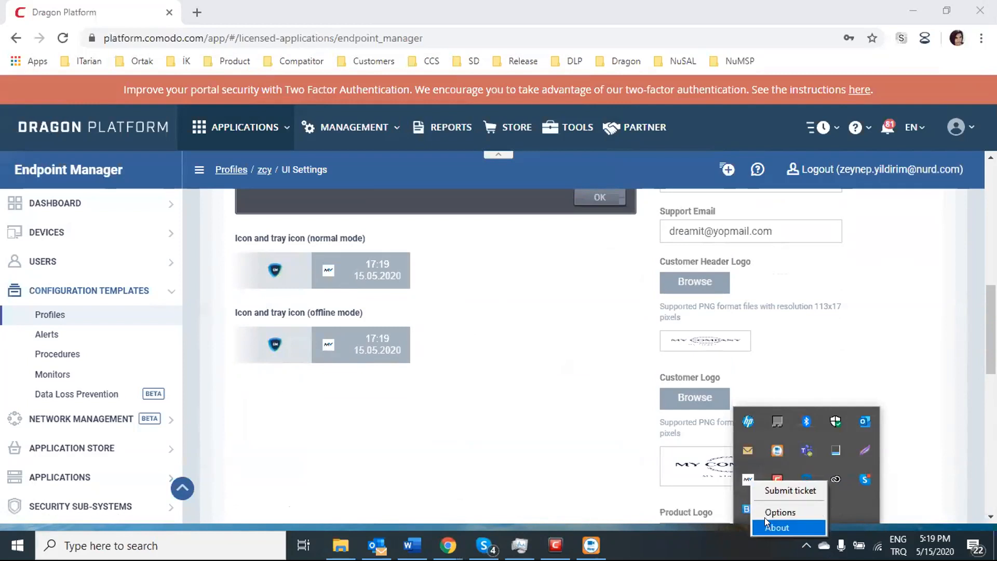
left_click(777, 527)
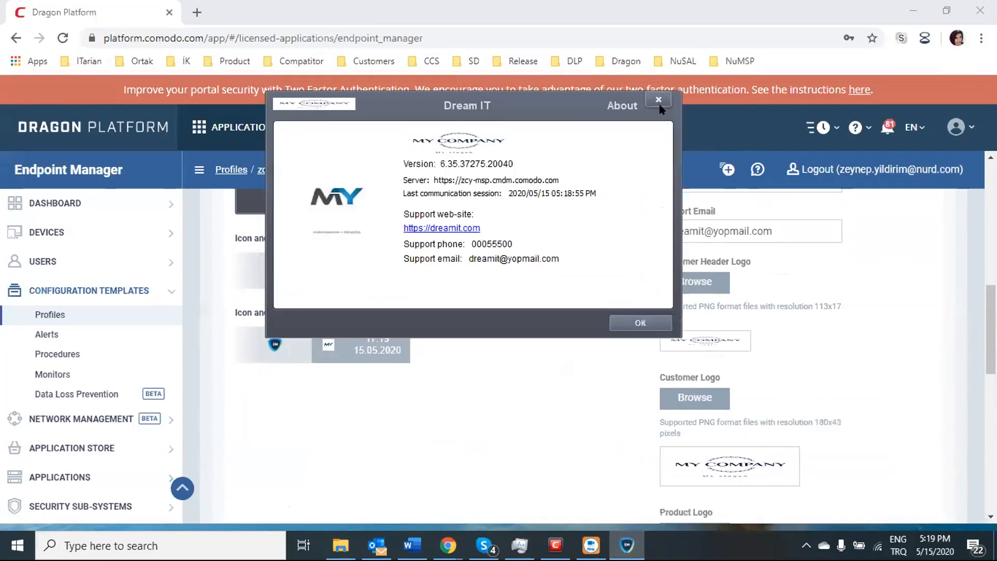
left_click_drag(578, 107, 645, 170)
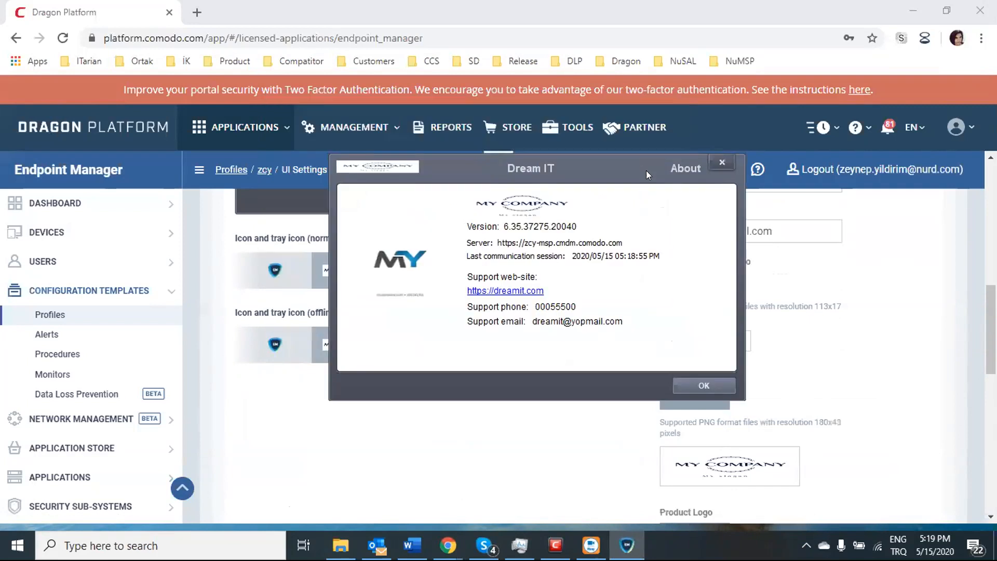
left_click(722, 163)
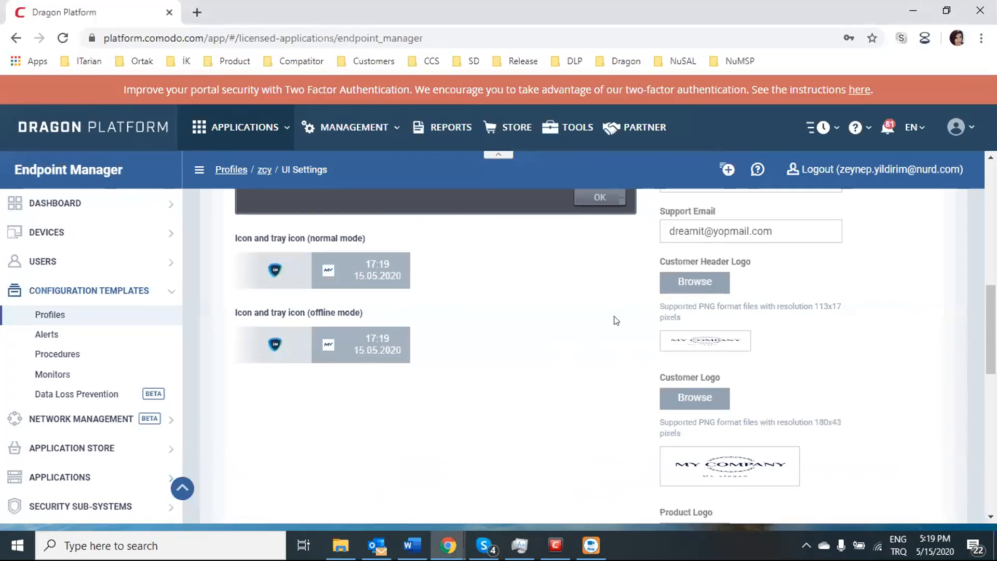
scroll(615, 320, "up", 6)
scroll(615, 327, "up", 2)
Step: Clear the Client Name and Customer Name fields
scroll(631, 336, "down", 1)
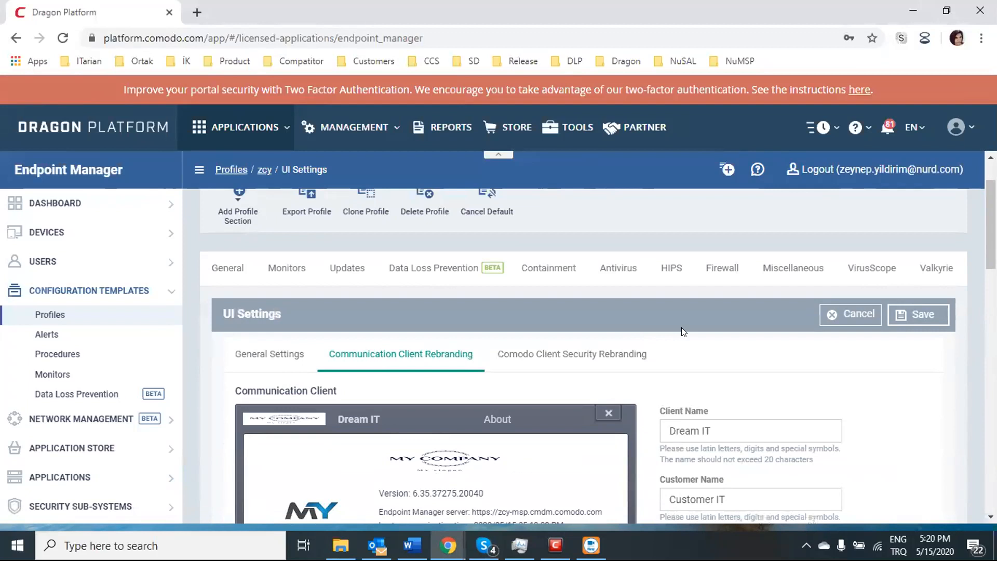
scroll(682, 333, "down", 2)
scroll(712, 357, "down", 1)
scroll(712, 357, "down", 1)
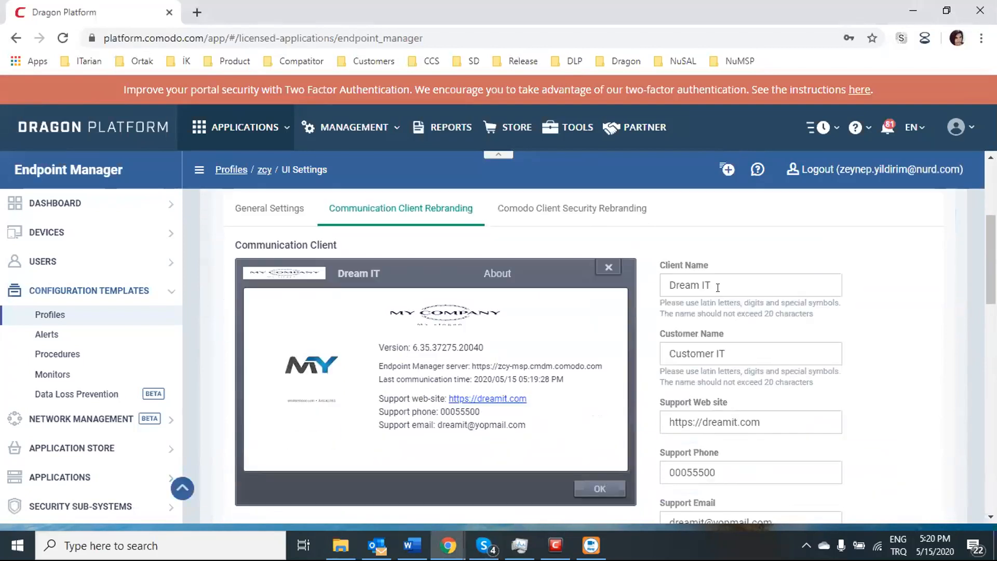
left_click(719, 277)
key("ctrl+a")
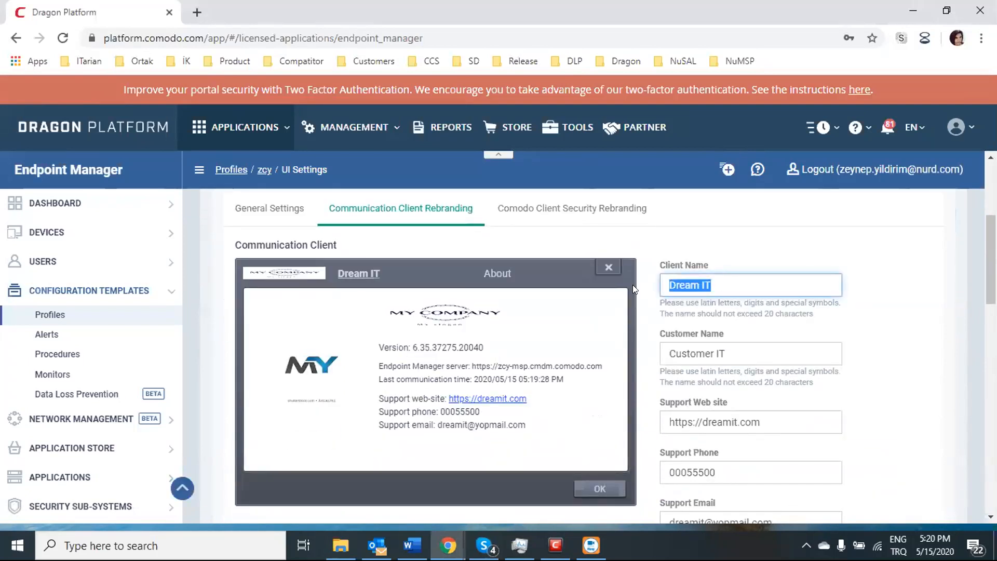
key("BackSpace")
left_click_drag(727, 354, 656, 367)
key("BackSpace")
Step: Enter Endpoint Manager as Customer Name and paste the ITarian community support URL
scroll(907, 313, "up", 2)
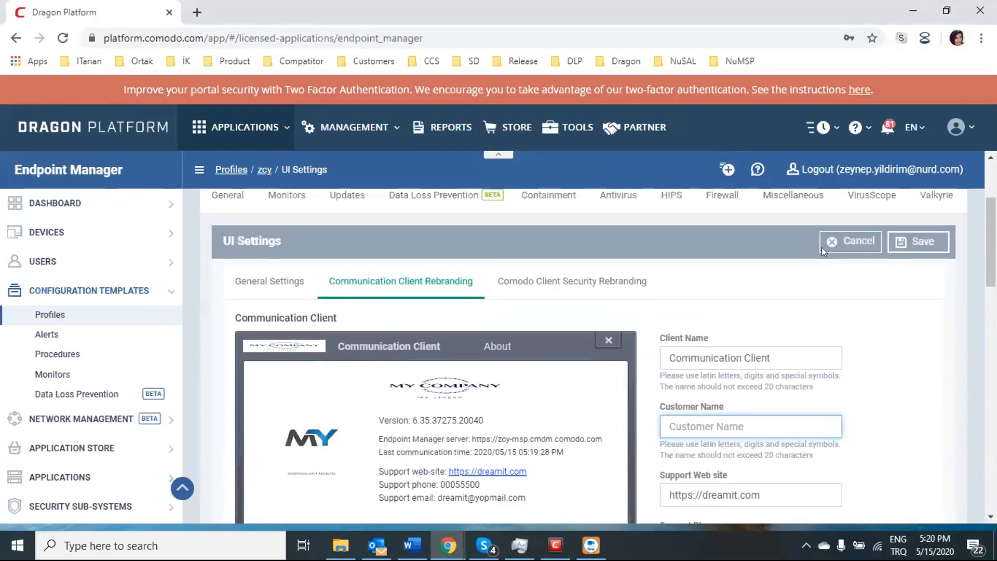
scroll(802, 346, "up", 1)
scroll(802, 345, "up", 1)
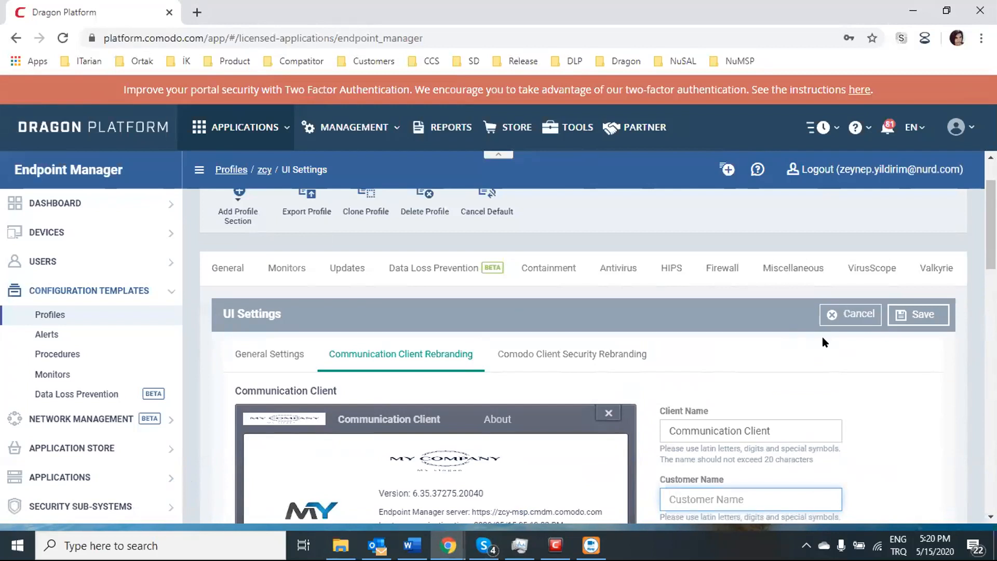
scroll(800, 383, "down", 3)
type("Endpoint Manager")
key("Tab")
key("BackSpace")
scroll(758, 443, "down", 1)
type("https://community.itarian.com/support")
Step: Replace the support phone with the default number and empty the Support Email field
key("Tab")
key("BackSpace")
key("ctrl+v")
key("Tab")
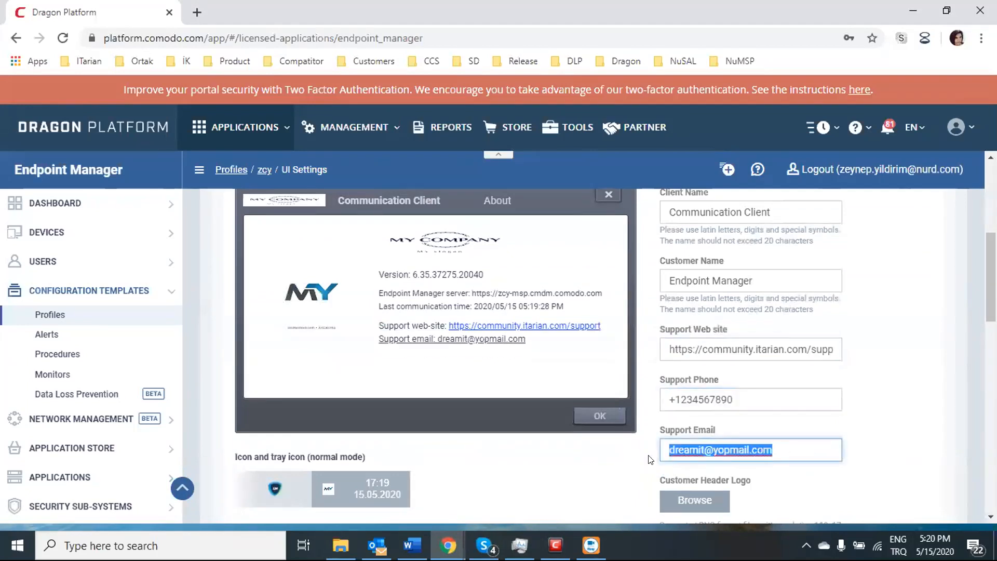
key("BackSpace")
scroll(705, 393, "down", 3)
left_click(705, 414)
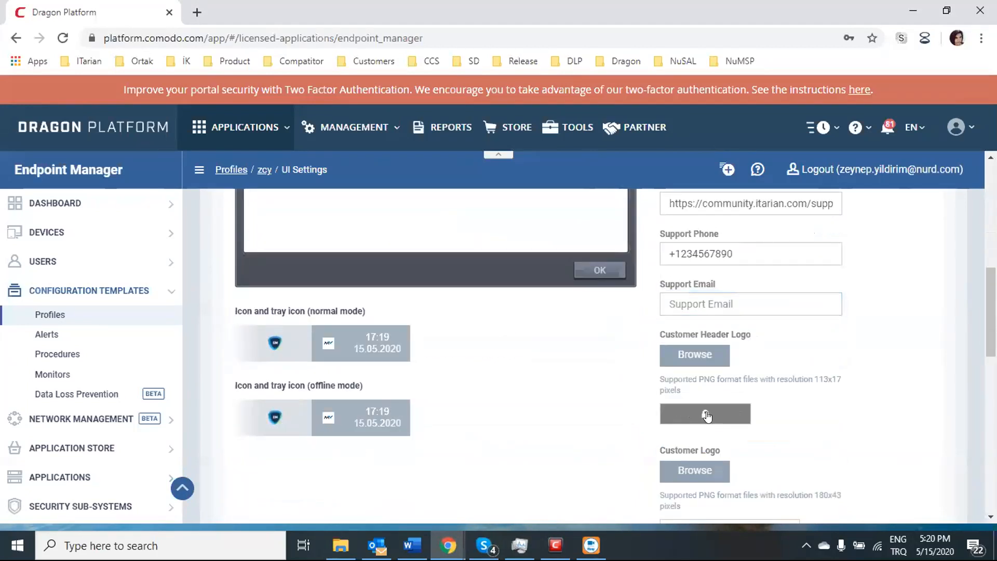
Step: Save the reverted Communication Client UI settings
scroll(705, 456, "down", 4)
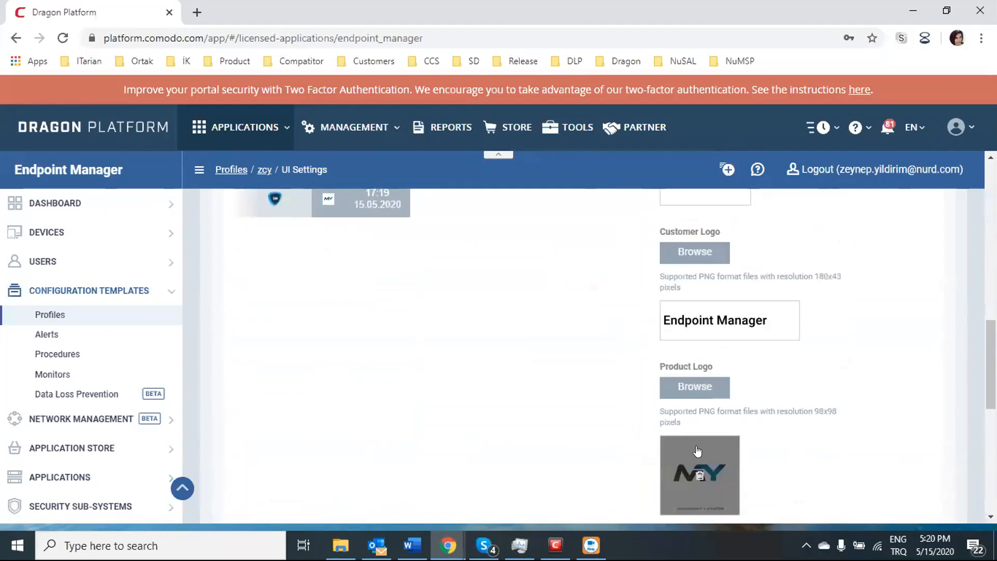
scroll(707, 393, "down", 4)
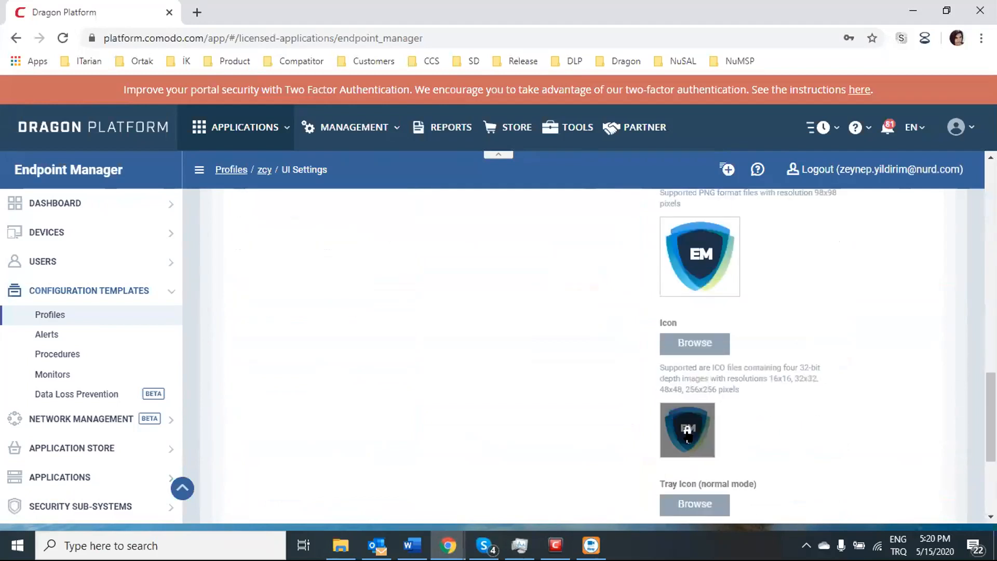
scroll(749, 407, "down", 4)
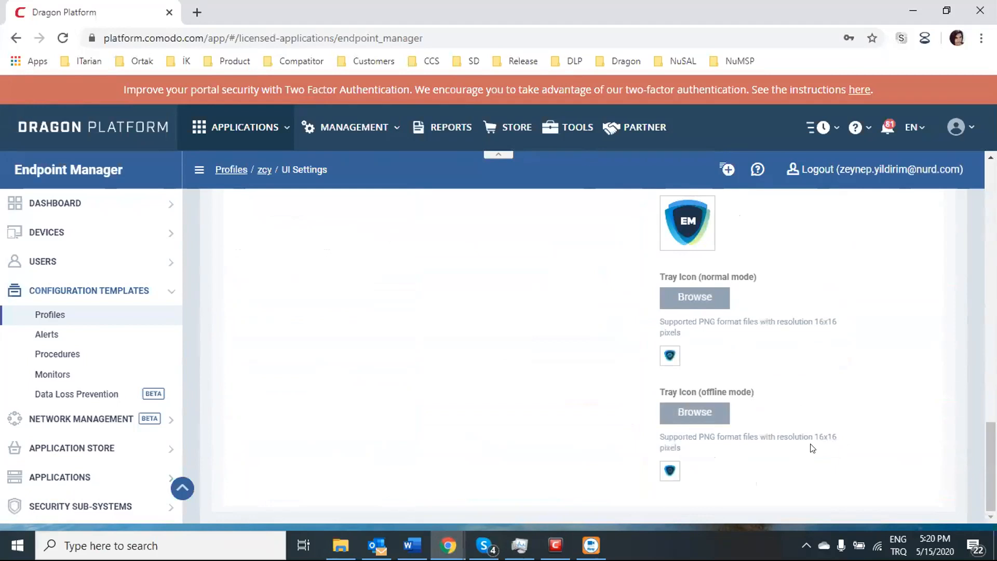
scroll(812, 448, "up", 15)
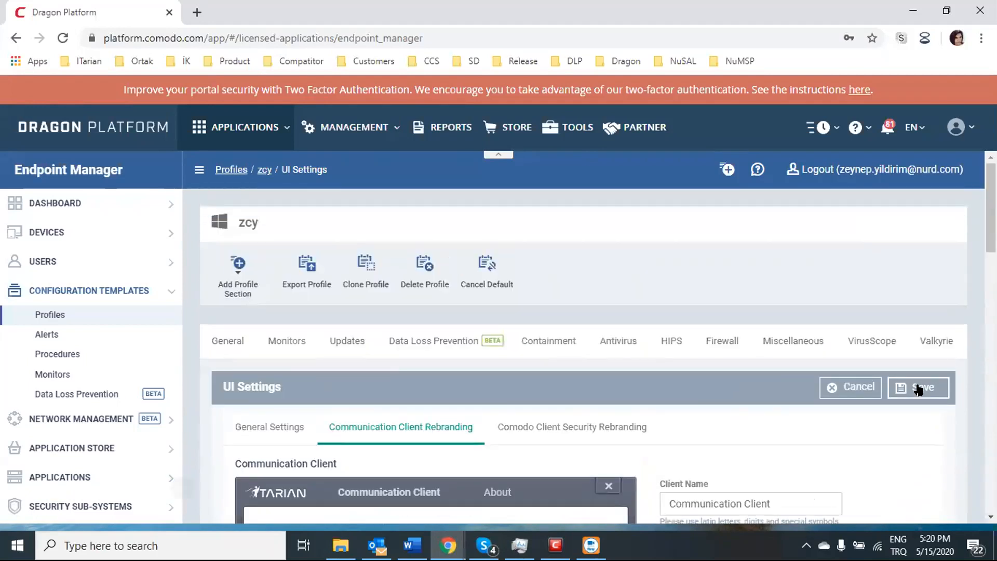
left_click(918, 388)
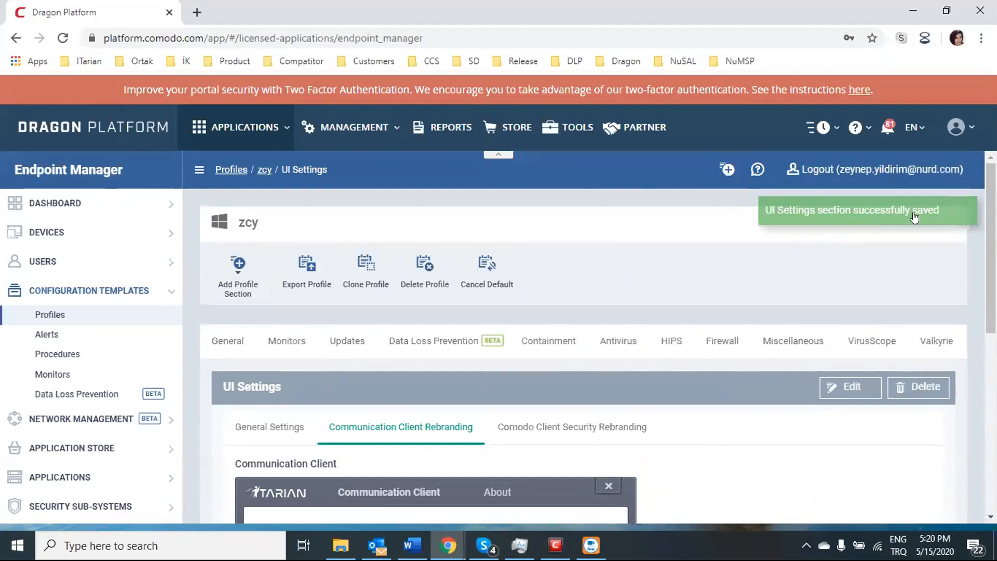
Step: Put the Comodo Client Security Rebranding settings into edit mode
left_click(553, 430)
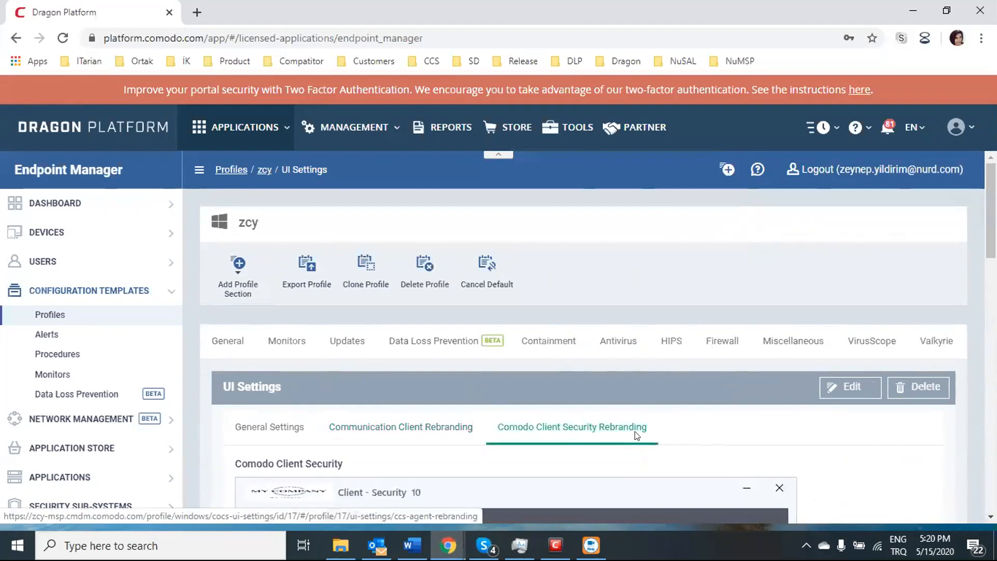
scroll(675, 410, "down", 3)
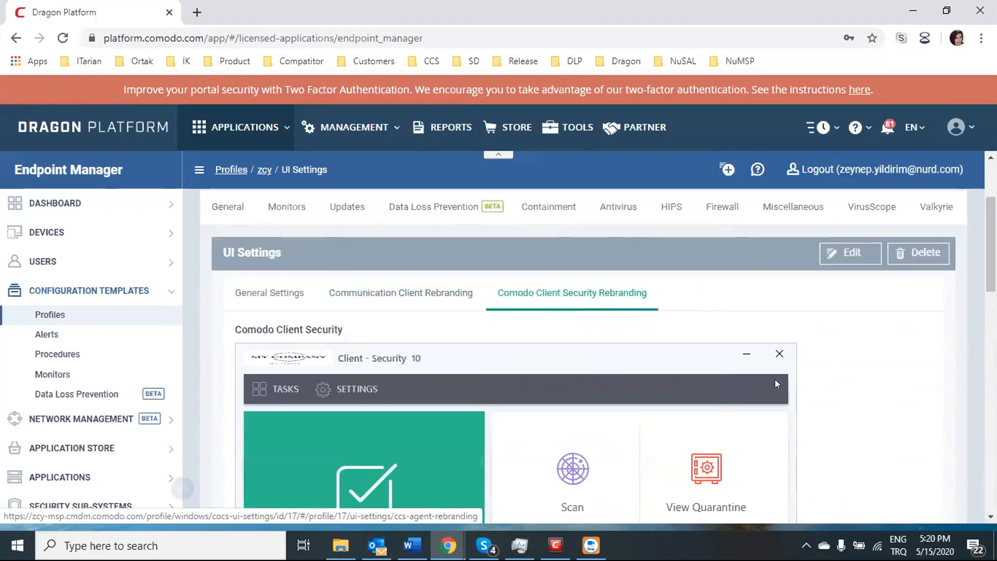
left_click(835, 248)
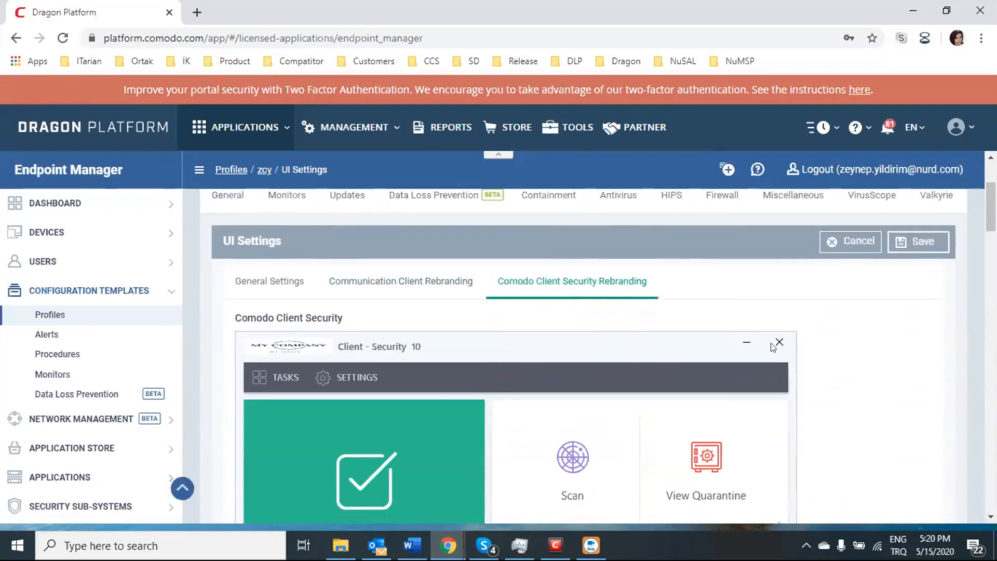
scroll(762, 355, "down", 6)
scroll(762, 354, "down", 12)
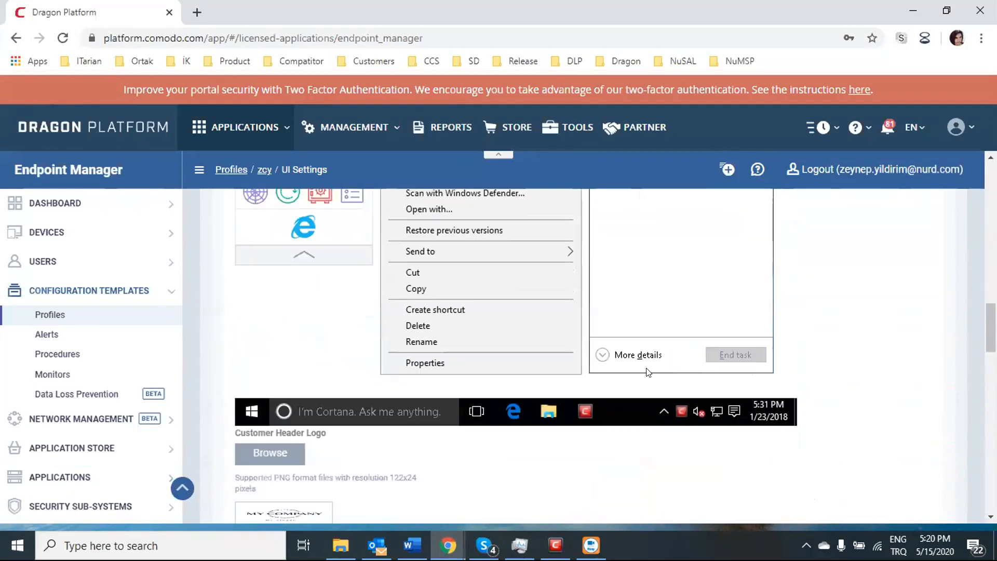
scroll(273, 384, "down", 2)
scroll(275, 397, "down", 3)
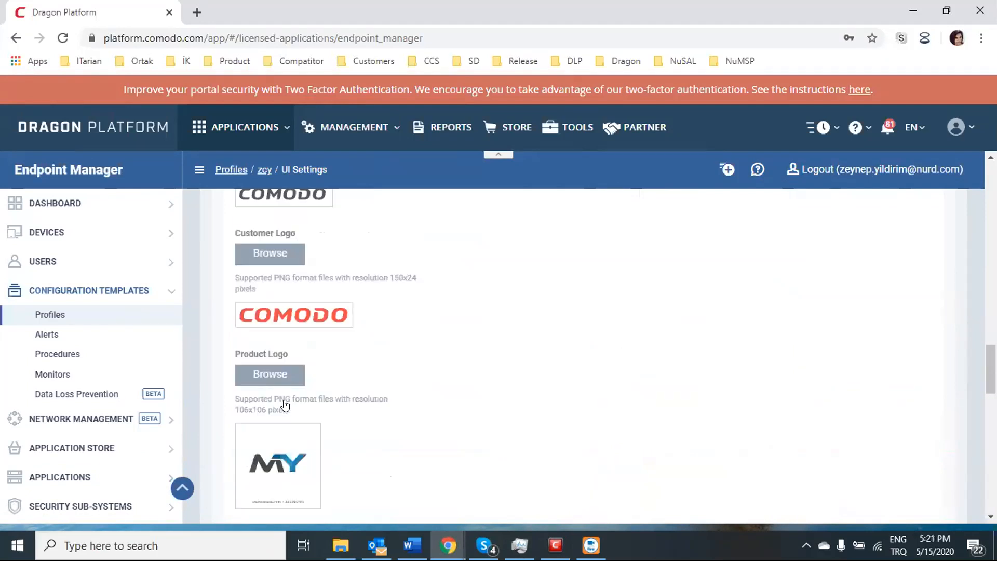
scroll(322, 404, "down", 3)
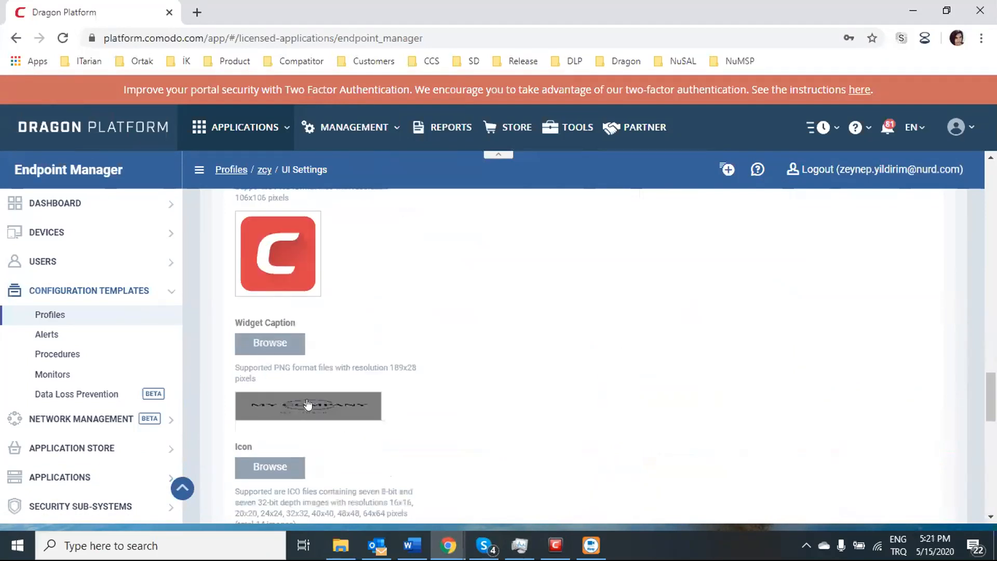
scroll(290, 405, "down", 3)
scroll(325, 401, "down", 3)
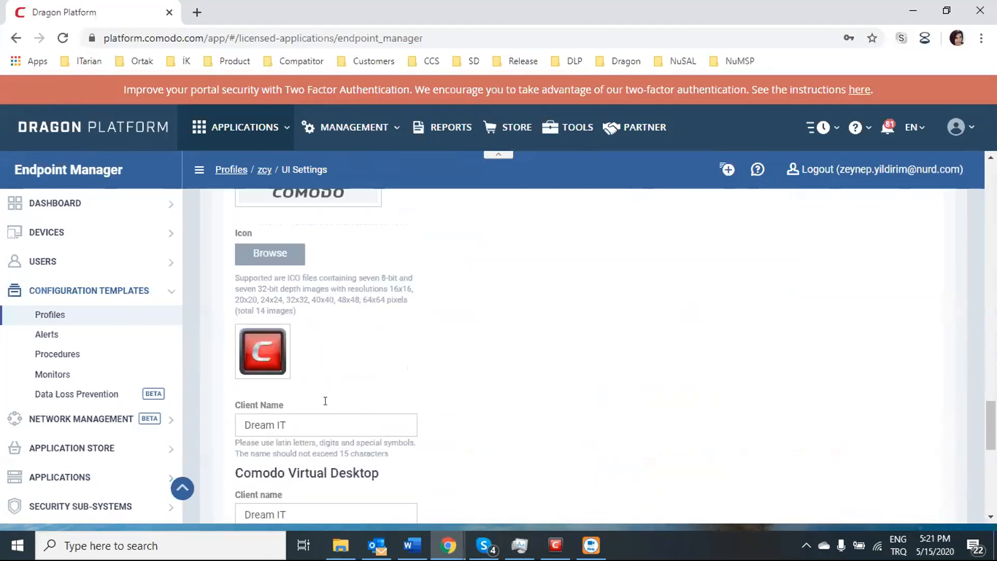
Step: Replace Dream IT with COMODO in the Client Name and clear the desktop client name
left_click_drag(349, 347, 303, 363)
key("BackSpace")
scroll(406, 406, "down", 2)
type("COMODO")
key("BackSpace")
scroll(358, 383, "down", 2)
Step: Remove the custom wallpaper and start menu icons
left_click(285, 383)
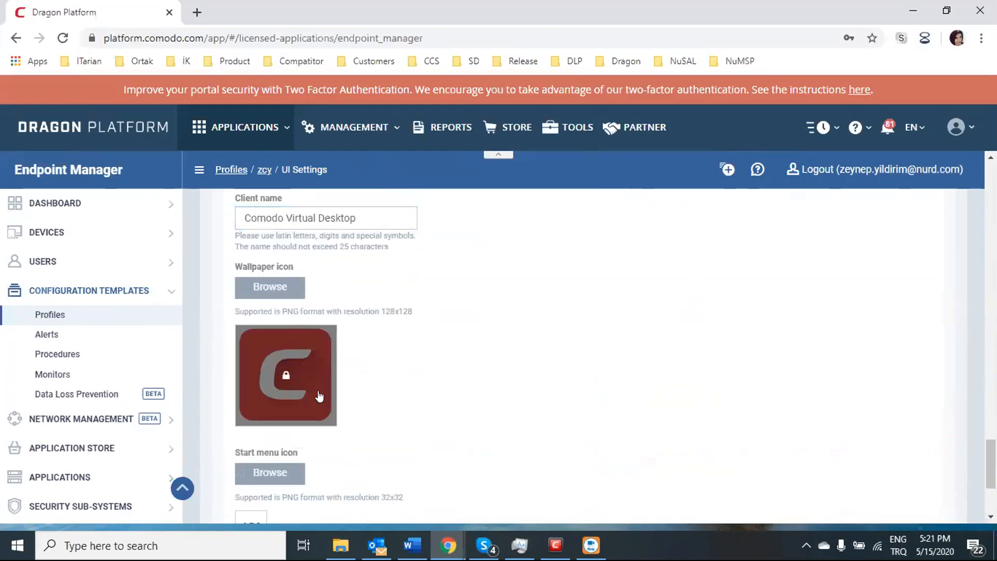
scroll(312, 399, "down", 2)
left_click(259, 384)
scroll(253, 404, "down", 1)
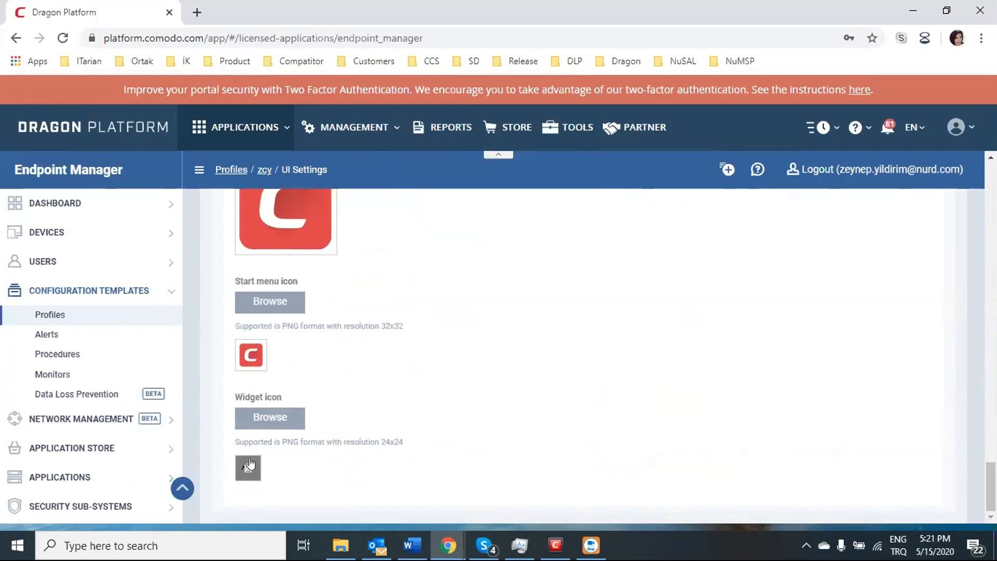
Step: Save the reverted Client Security UI settings
scroll(562, 403, "up", 4)
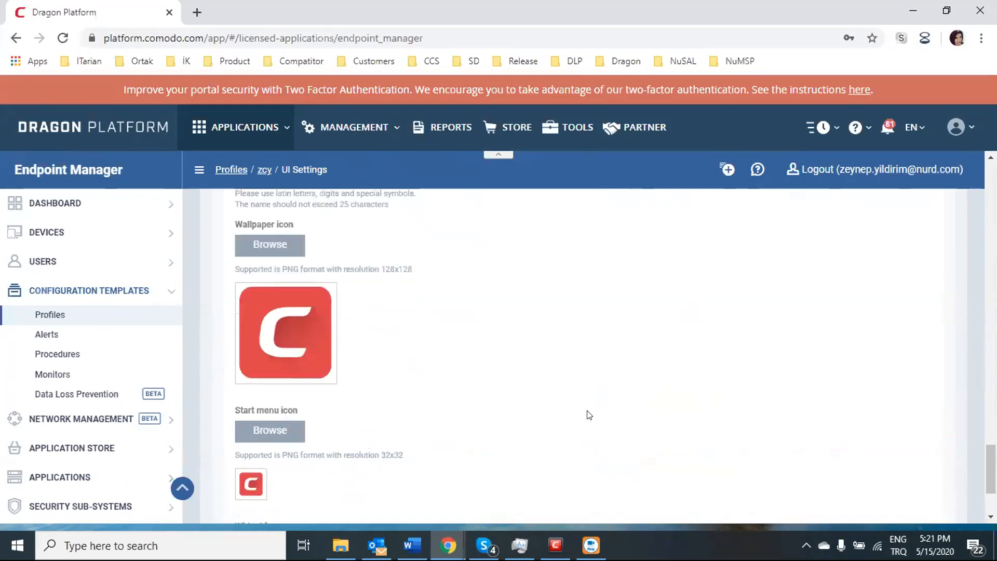
scroll(387, 394, "up", 3)
scroll(382, 368, "up", 6)
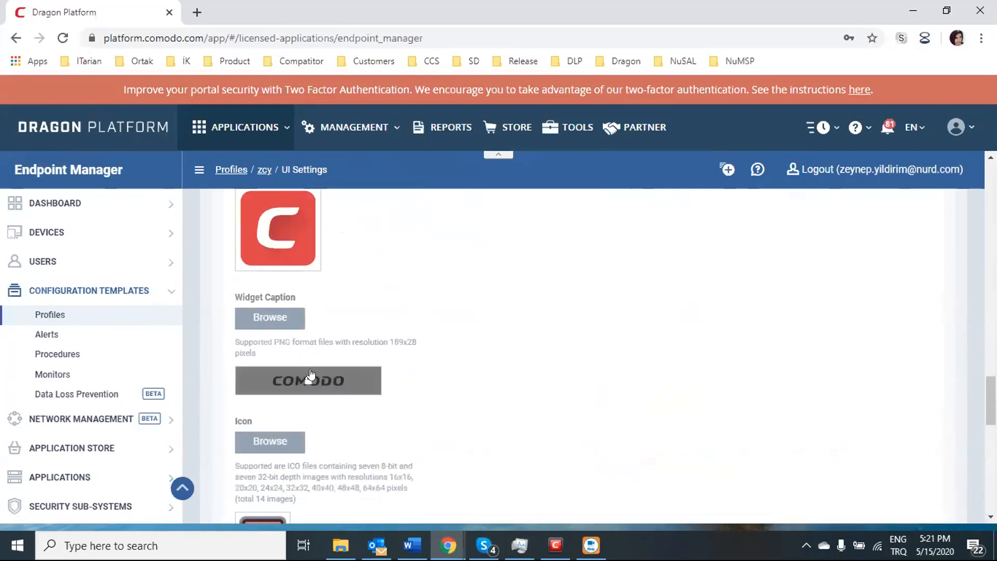
scroll(320, 315, "up", 8)
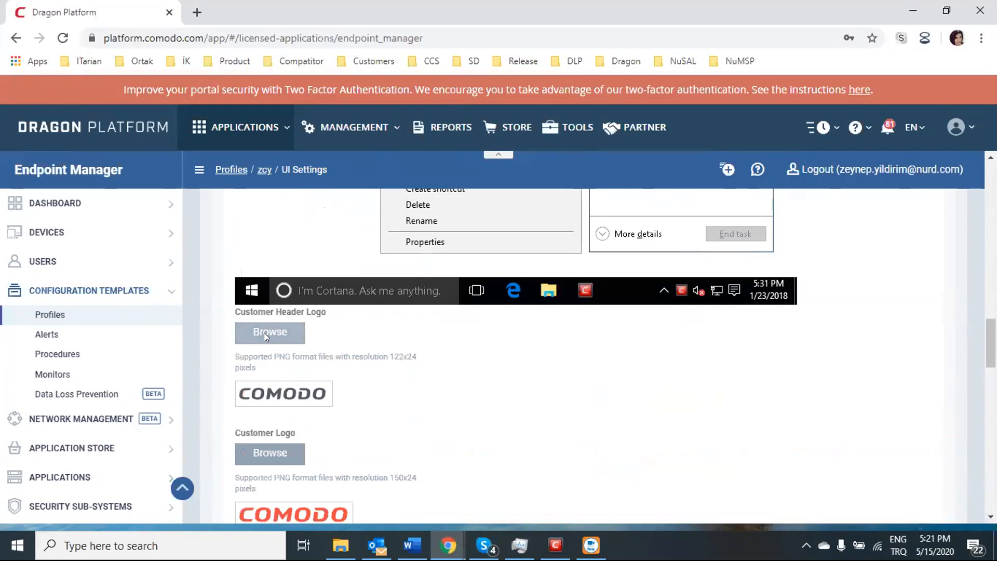
scroll(285, 330, "up", 3)
scroll(775, 338, "up", 7)
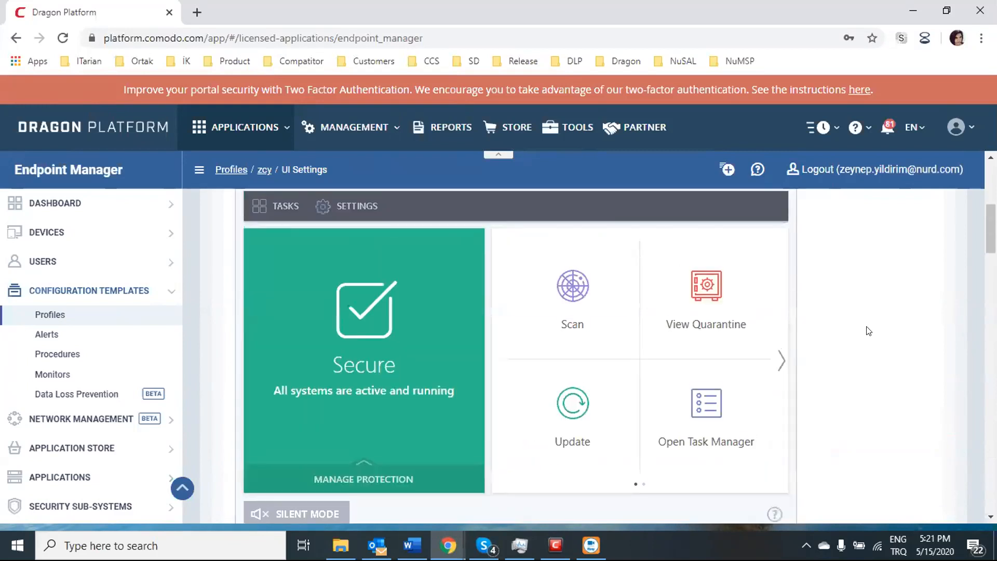
left_click(920, 218)
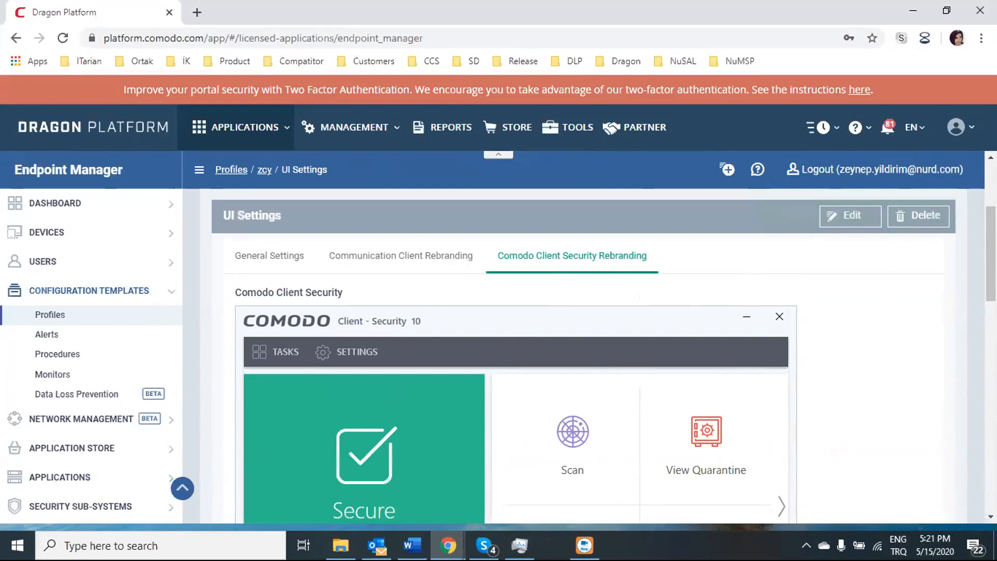
left_click_drag(75, 320, 419, 81)
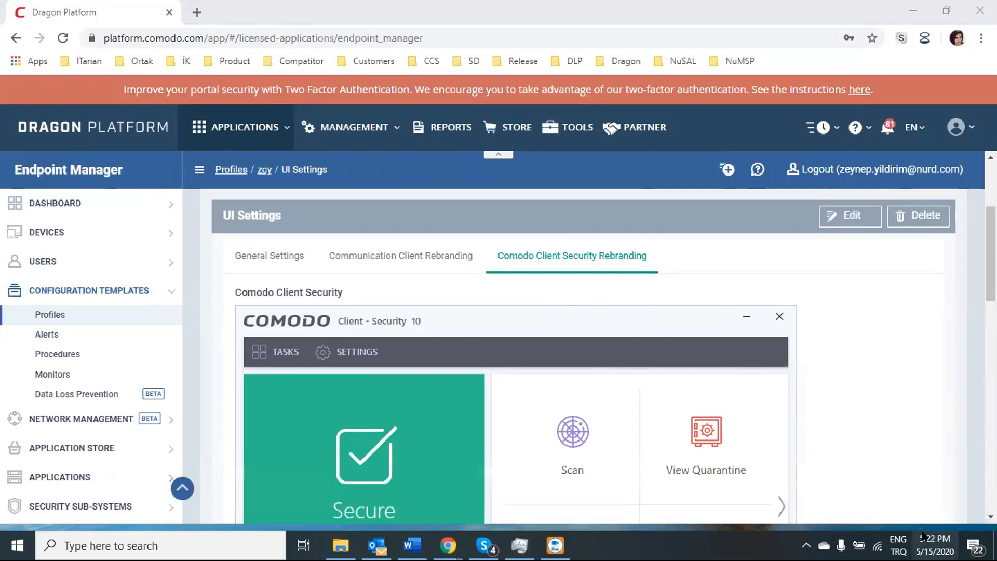
Step: Search Start for 'en' and launch Endpoint Manager Communication Client
left_click(806, 545)
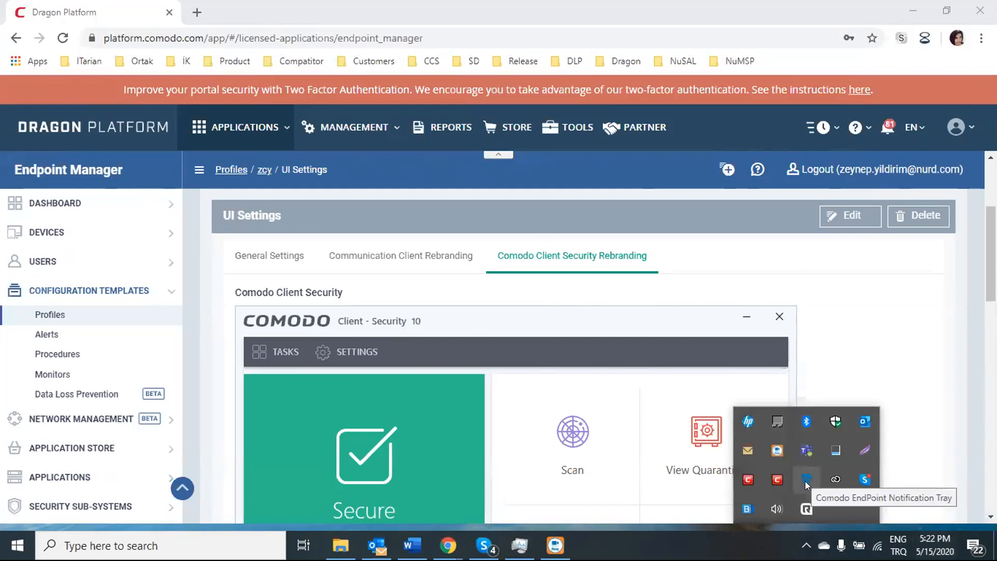
left_click(807, 540)
left_click(807, 540)
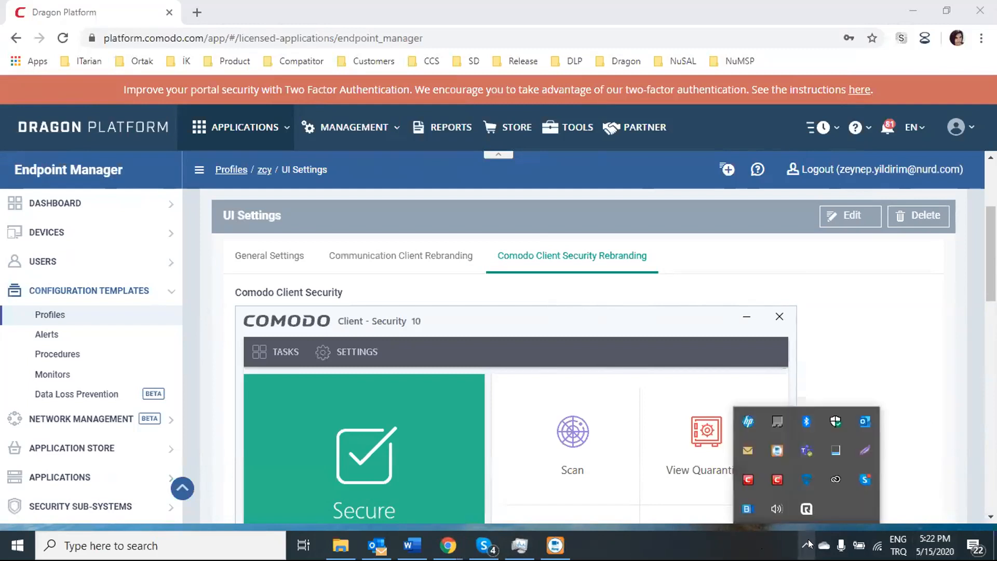
left_click(208, 545)
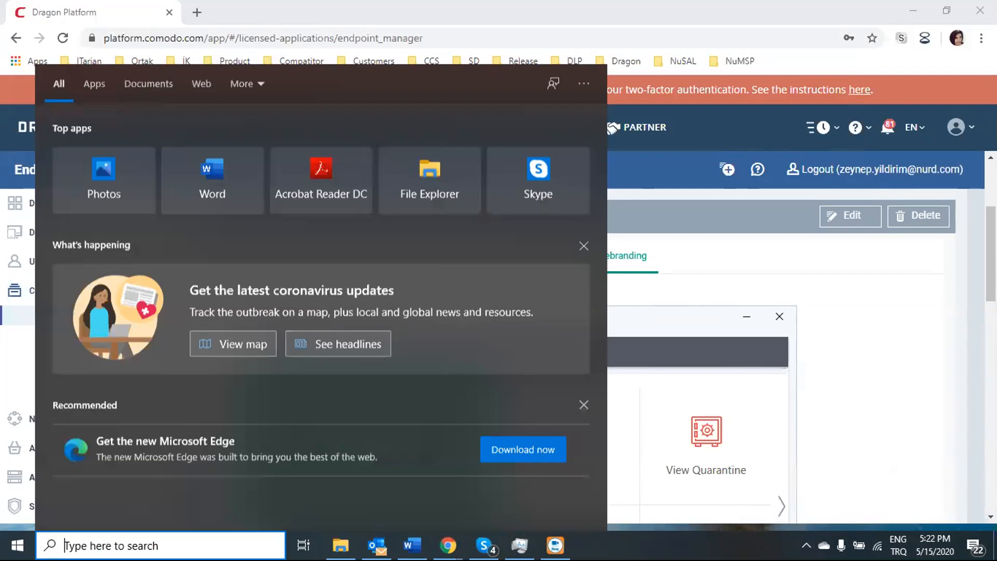
type("en")
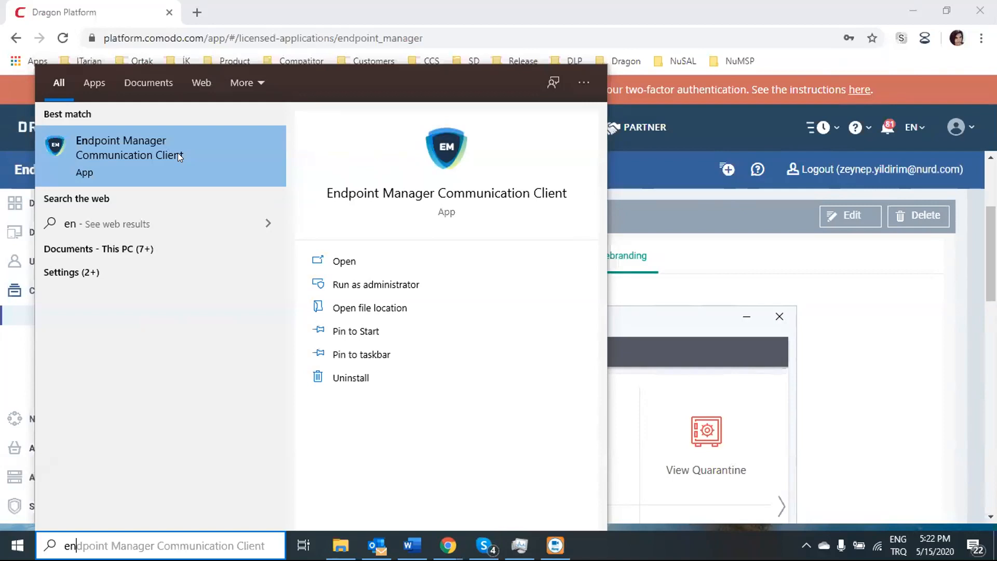
left_click(177, 153)
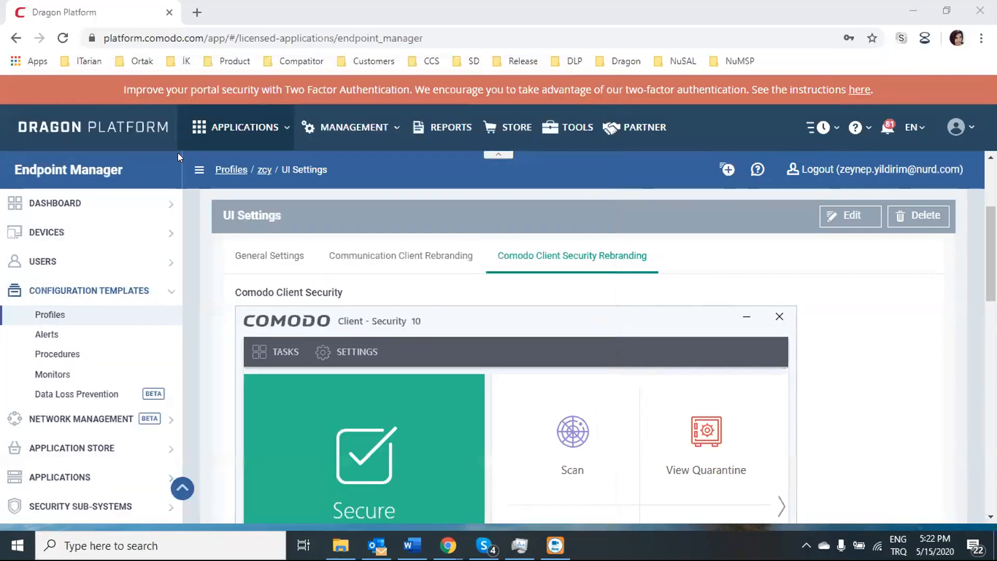
Step: From the client's tray icon, open Options and then the About window, version 6.35.37275.20040
left_click(804, 543)
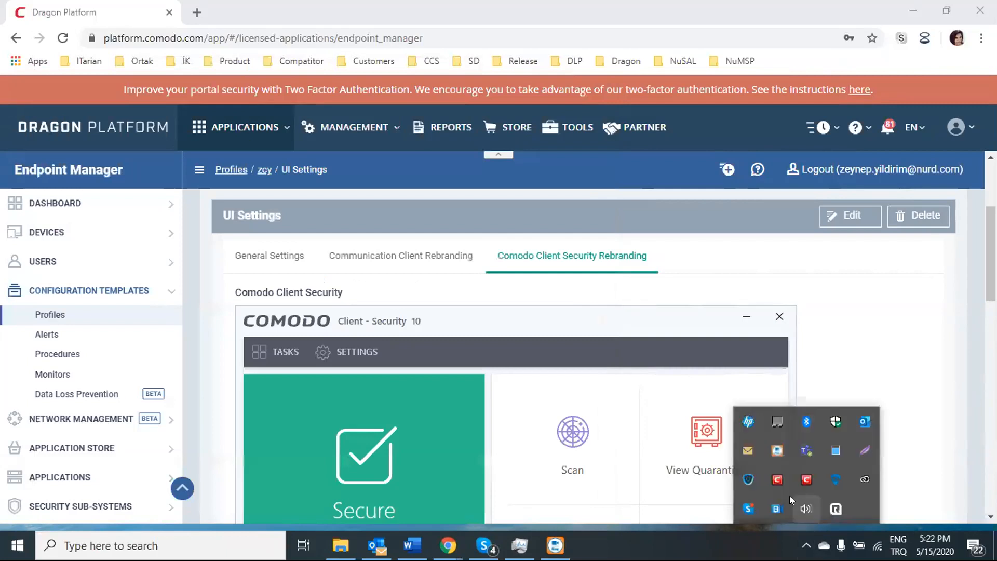
right_click(743, 479)
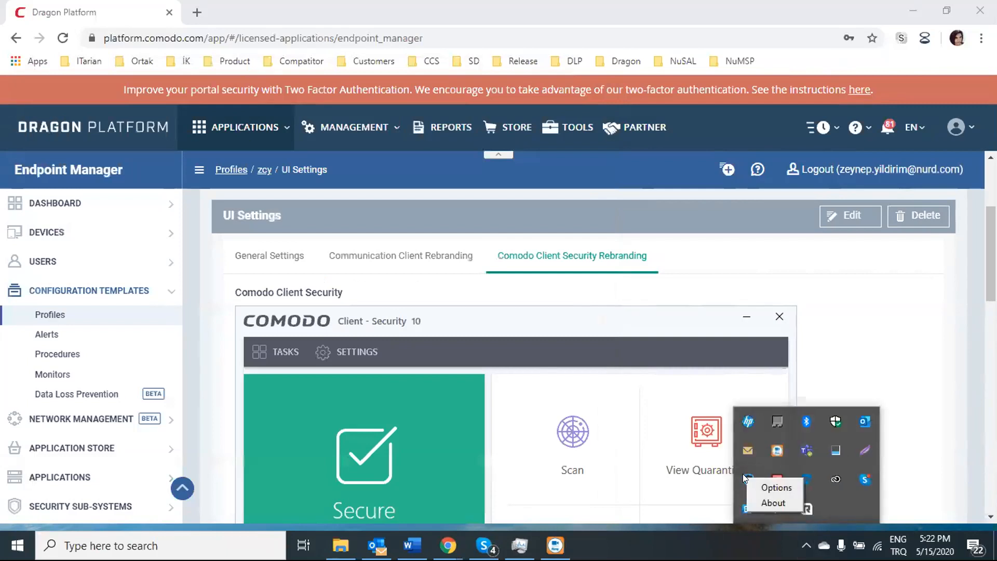
left_click(759, 485)
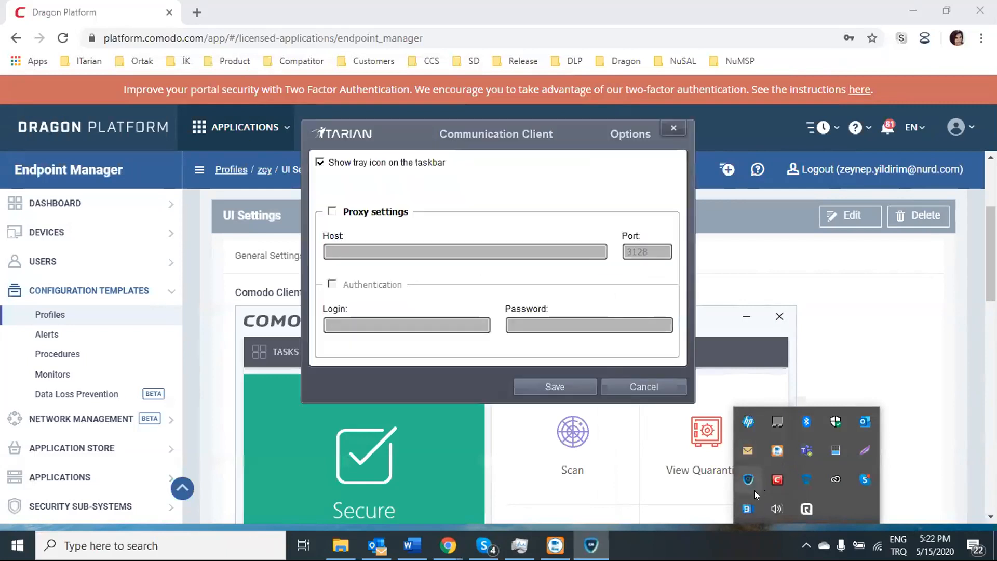
right_click(751, 480)
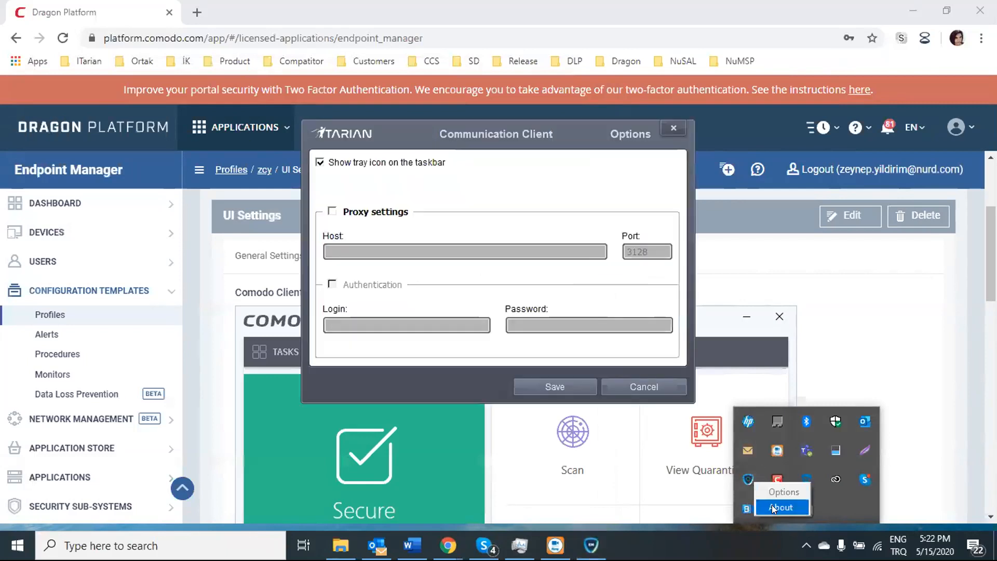
left_click(772, 507)
left_click_drag(606, 121, 838, 150)
left_click(521, 112)
scroll(462, 266, "down", 1)
scroll(404, 244, "up", 1)
Step: Compare the client's About window with the Communication Client Rebranding preview, then close it
left_click(413, 256)
scroll(563, 517, "down", 1)
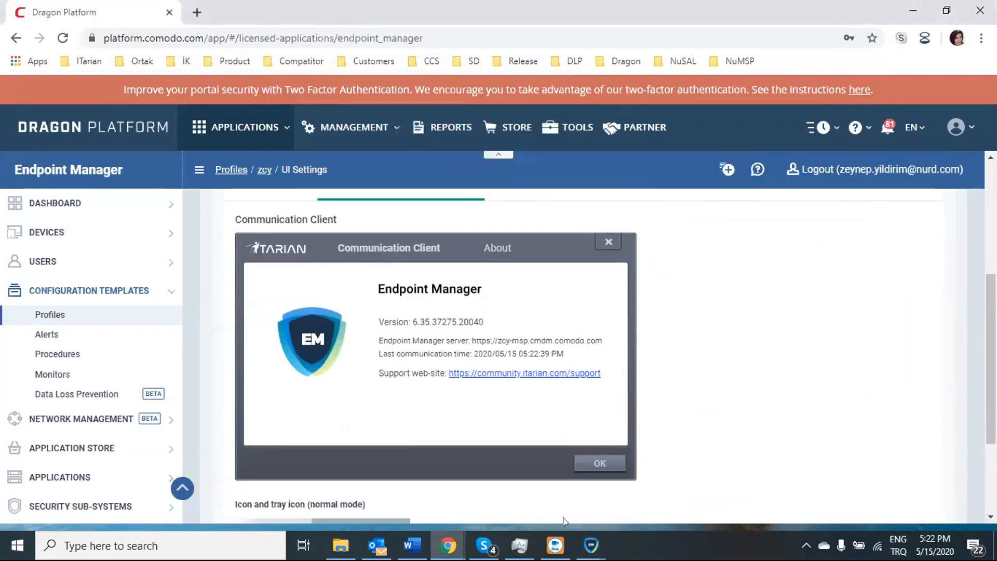
mouse_move(591, 545)
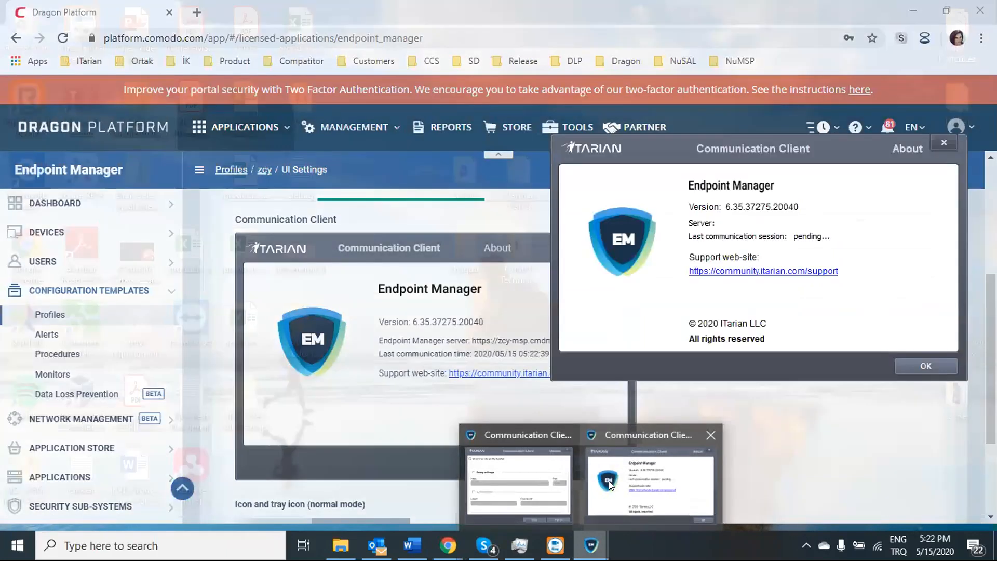
left_click(609, 484)
left_click_drag(727, 147, 733, 245)
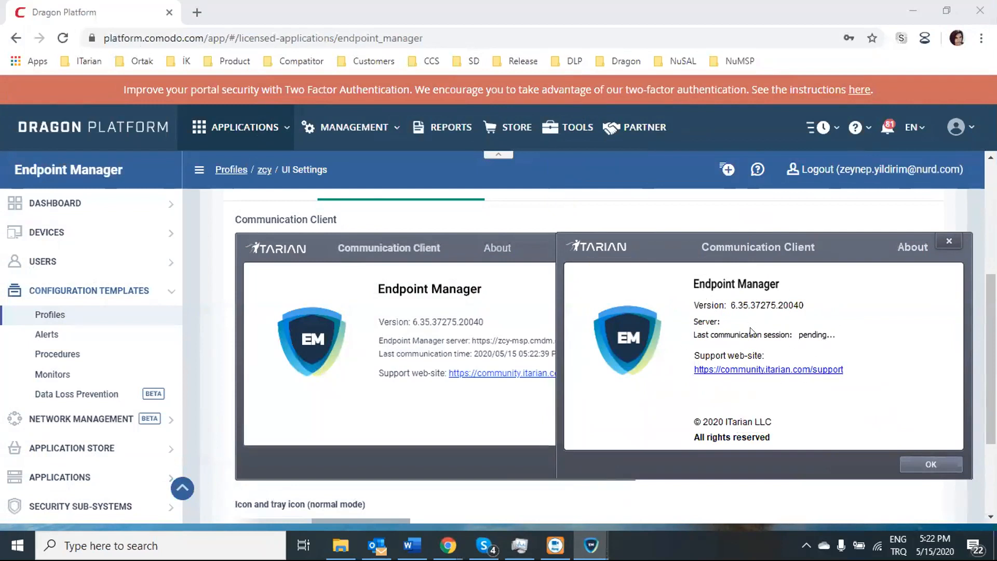
left_click(949, 242)
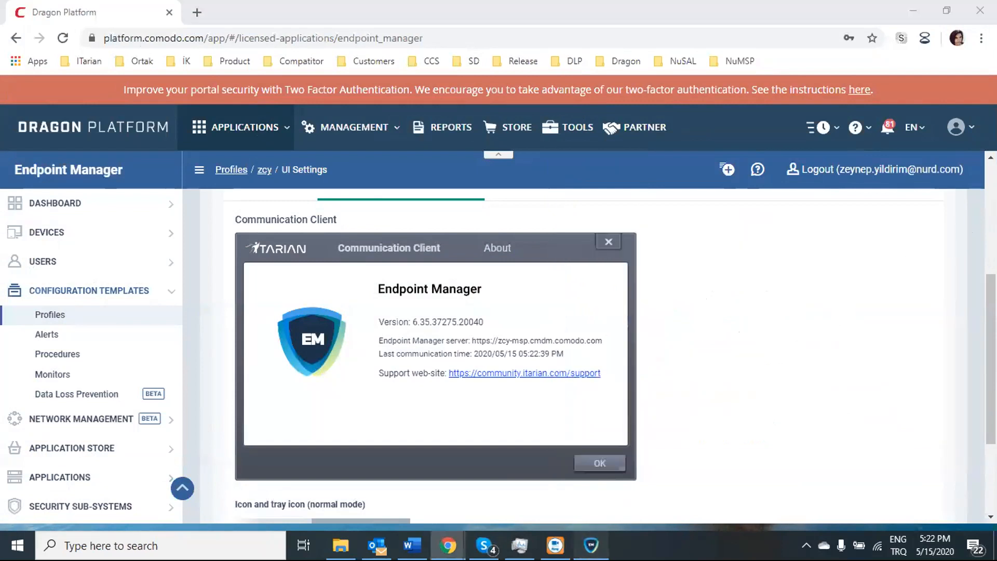
Step: Close the client's Options window and check the tray icons against the default EM icon previews
left_click(591, 545)
left_click_drag(445, 140, 542, 158)
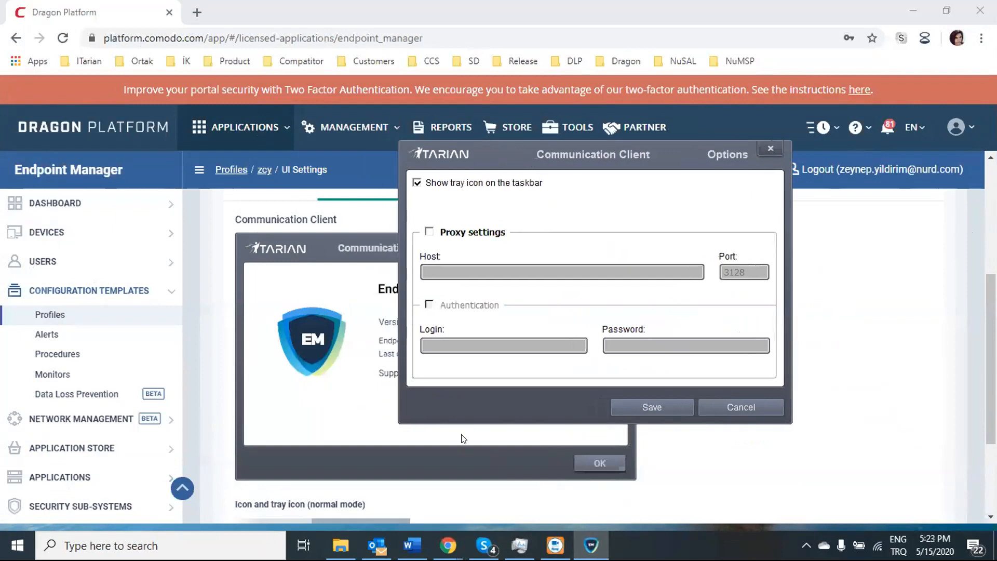
left_click(770, 148)
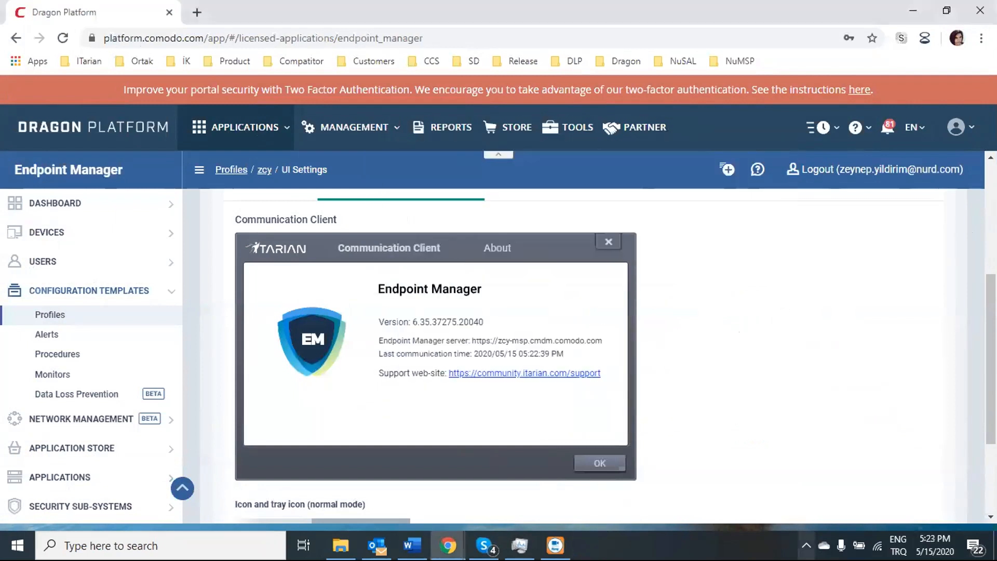
left_click(806, 545)
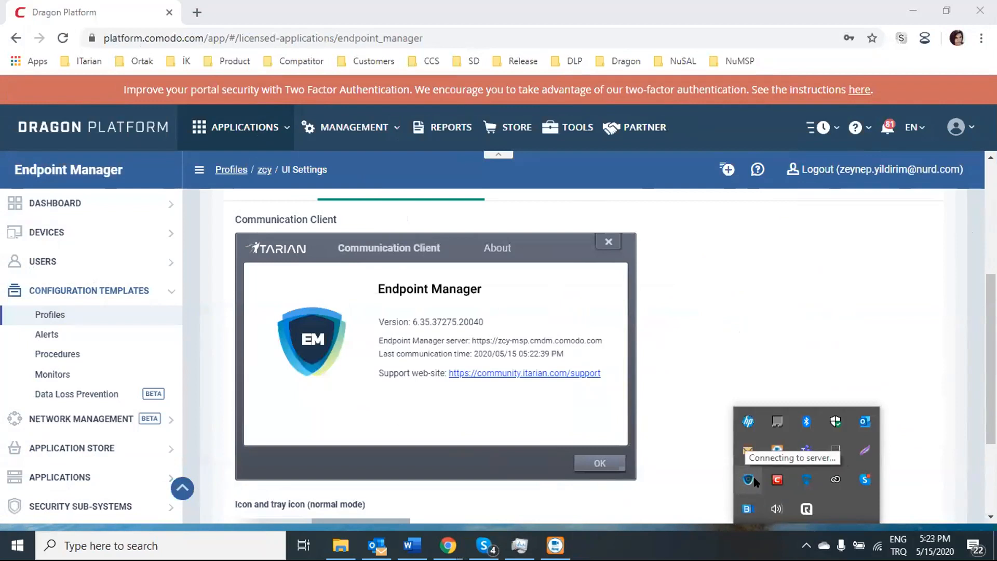
scroll(485, 434, "down", 3)
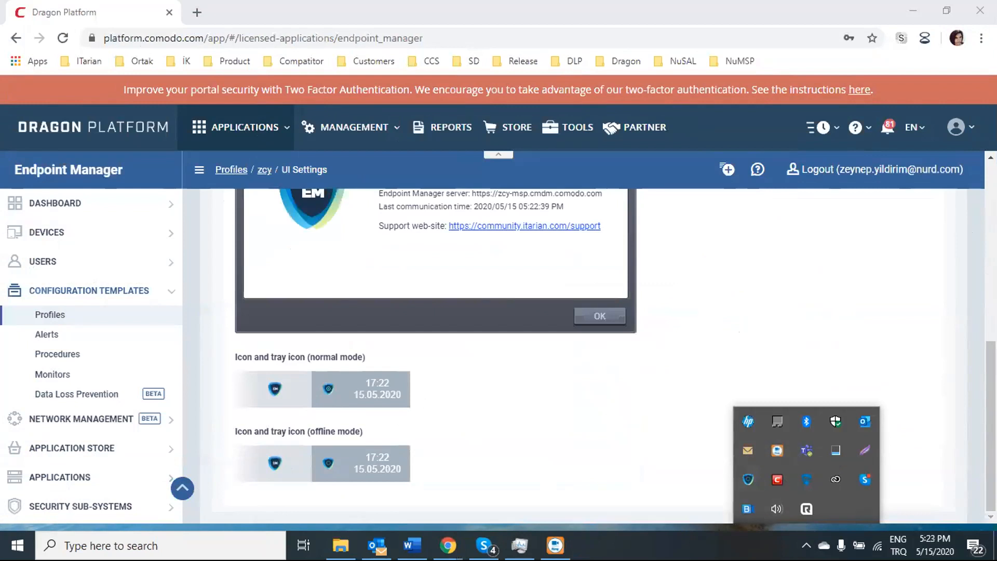
left_click(748, 479)
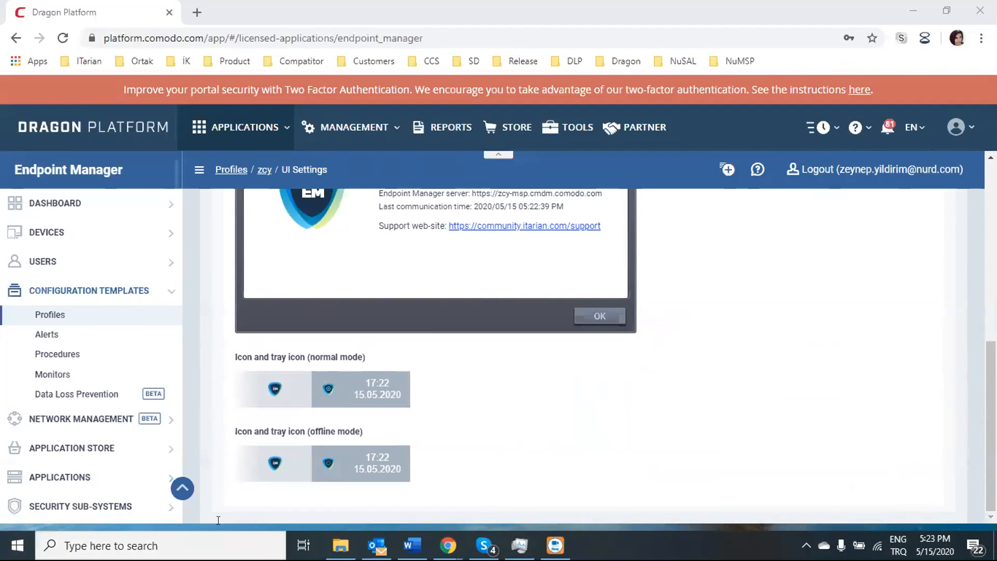
Step: Search Start for 'como' and launch COMODO Client - Security
left_click(171, 540)
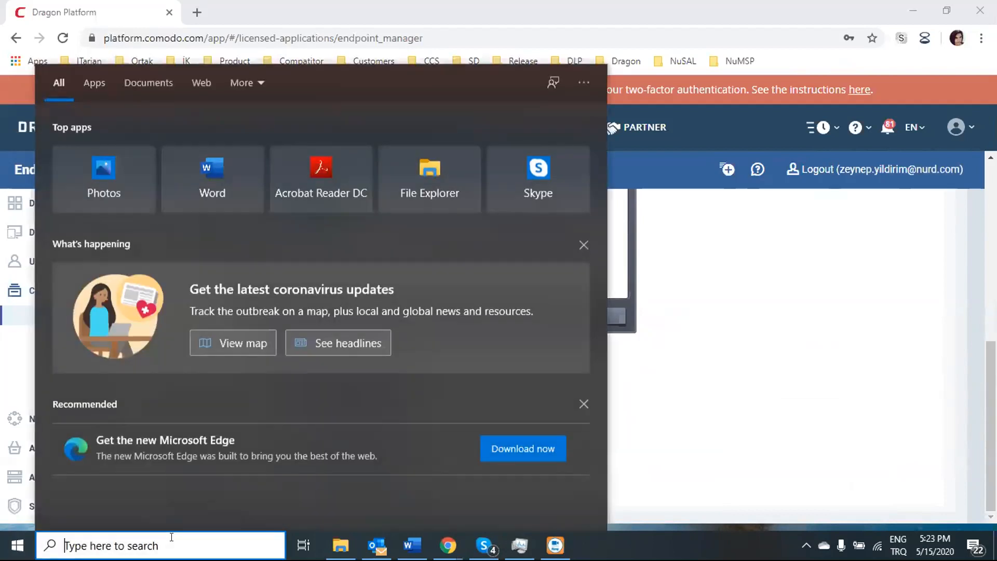
type("como")
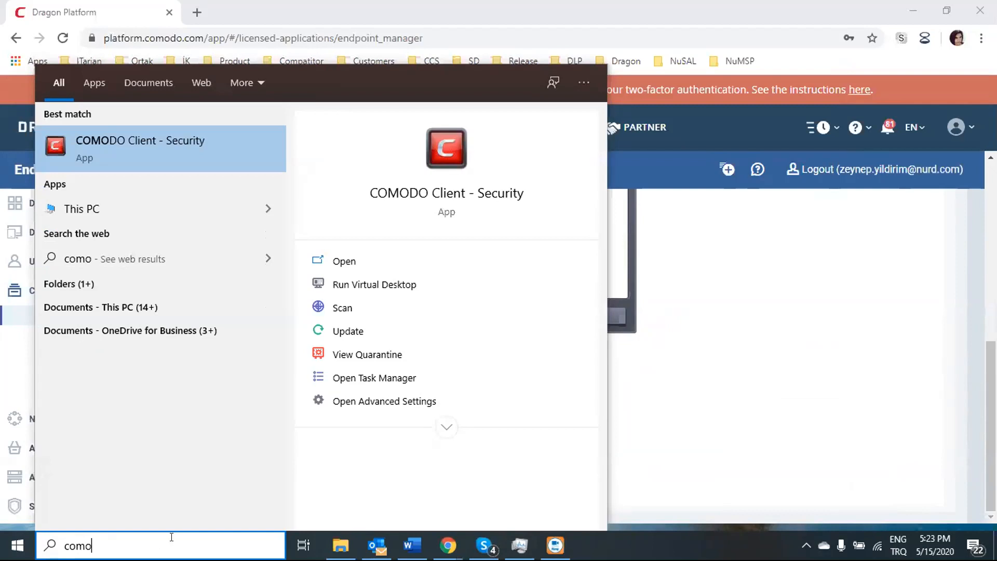
left_click(145, 136)
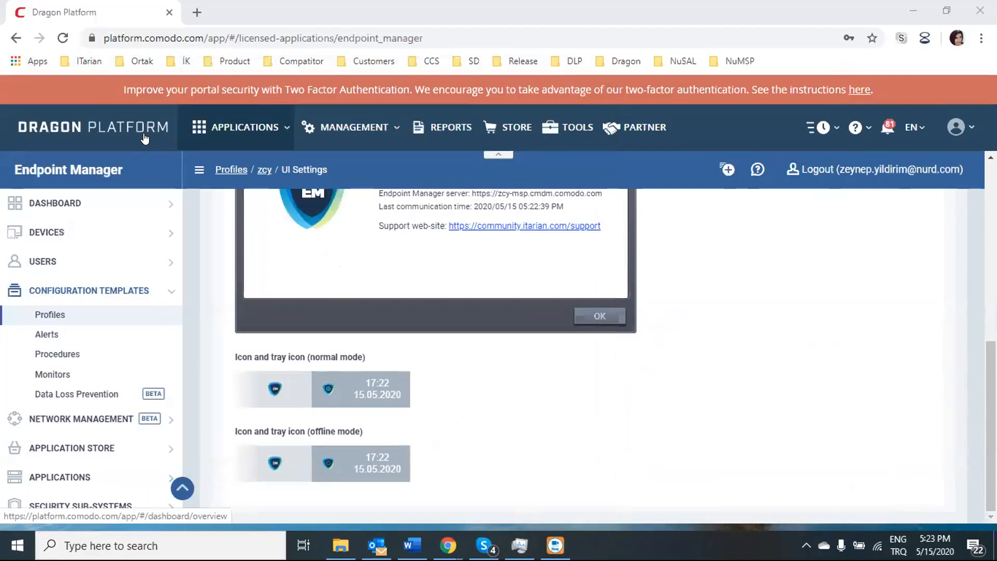
scroll(797, 335, "up", 2)
left_click(691, 290)
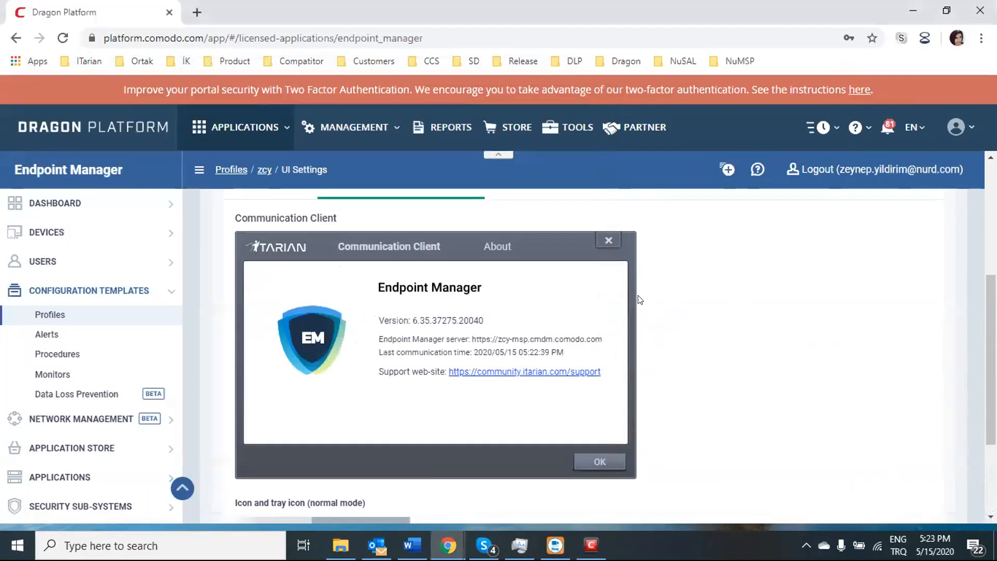
scroll(639, 299, "up", 5)
Step: Show the Client Security Rebranding preview beside the client, and open then close its advanced settings
left_click(566, 427)
scroll(567, 430, "down", 3)
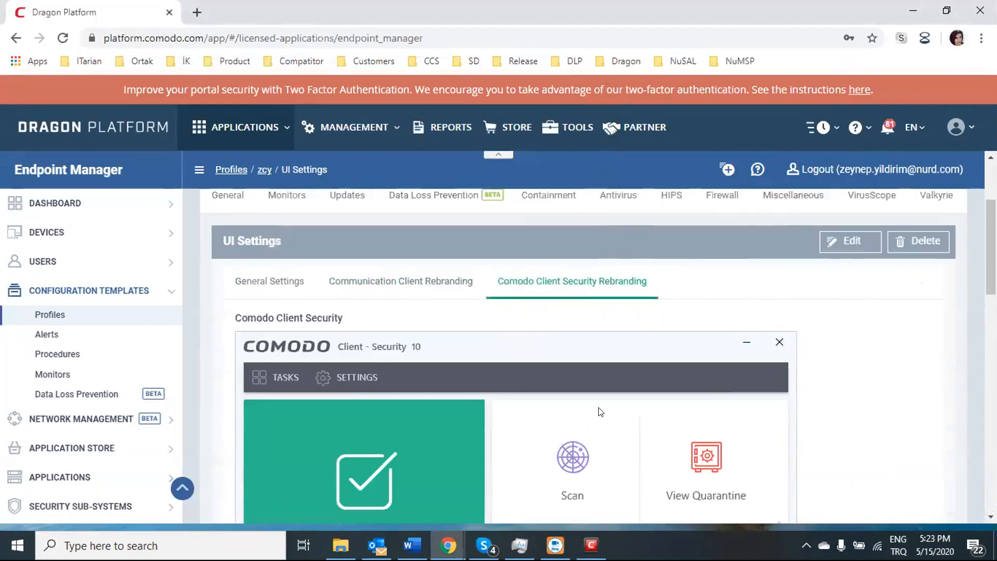
scroll(602, 416, "down", 3)
scroll(518, 402, "down", 7)
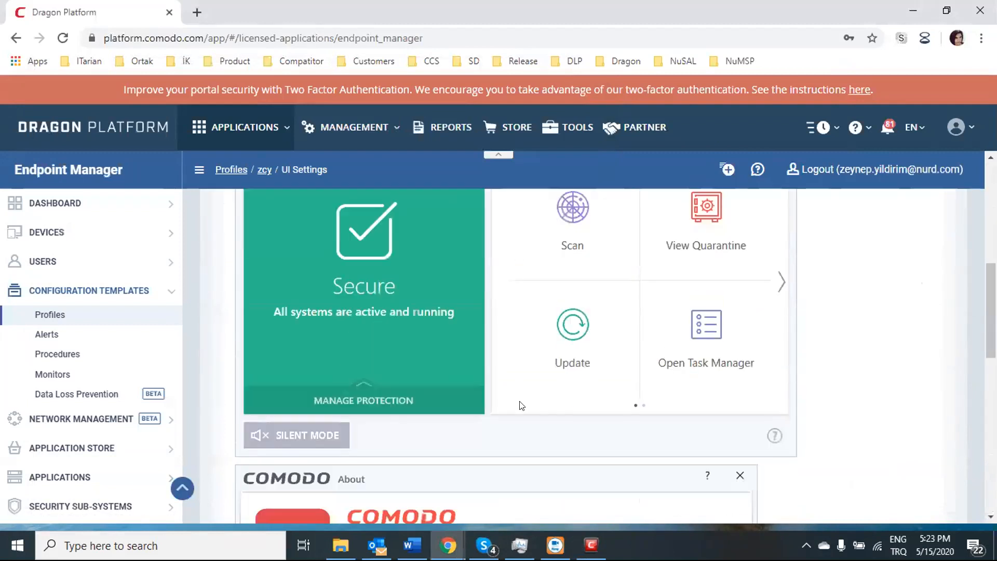
left_click(591, 545)
left_click_drag(342, 109, 656, 61)
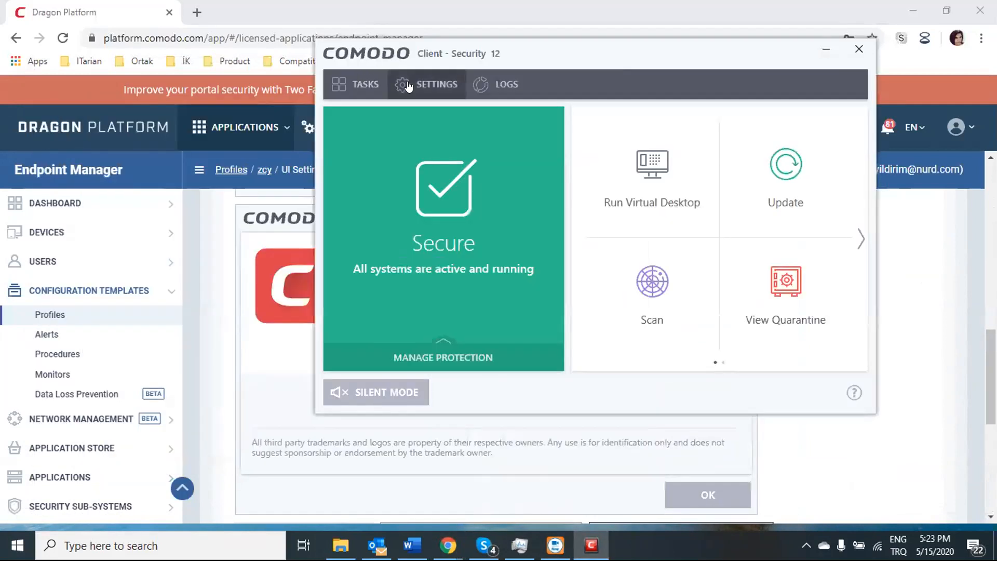
left_click(433, 84)
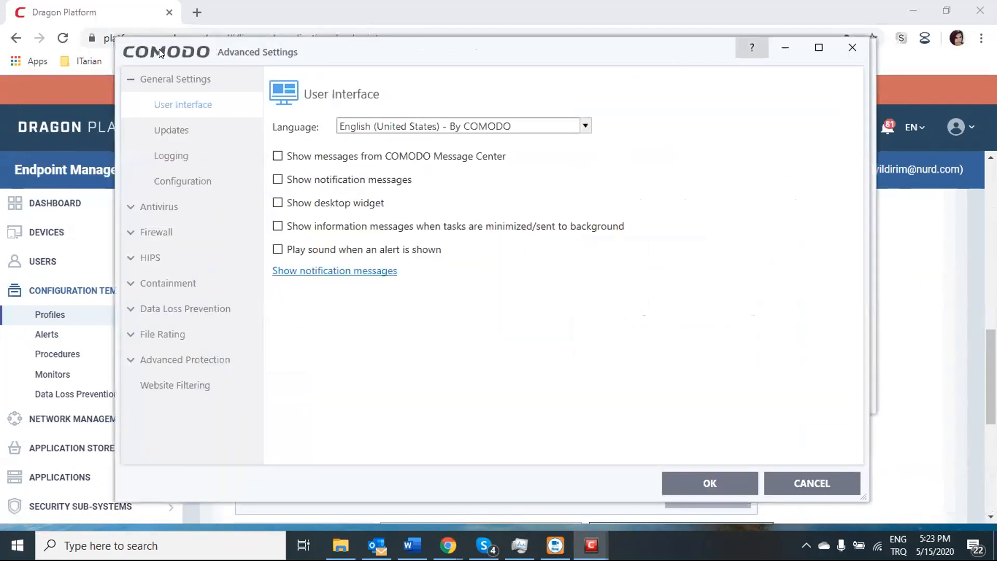
left_click(852, 47)
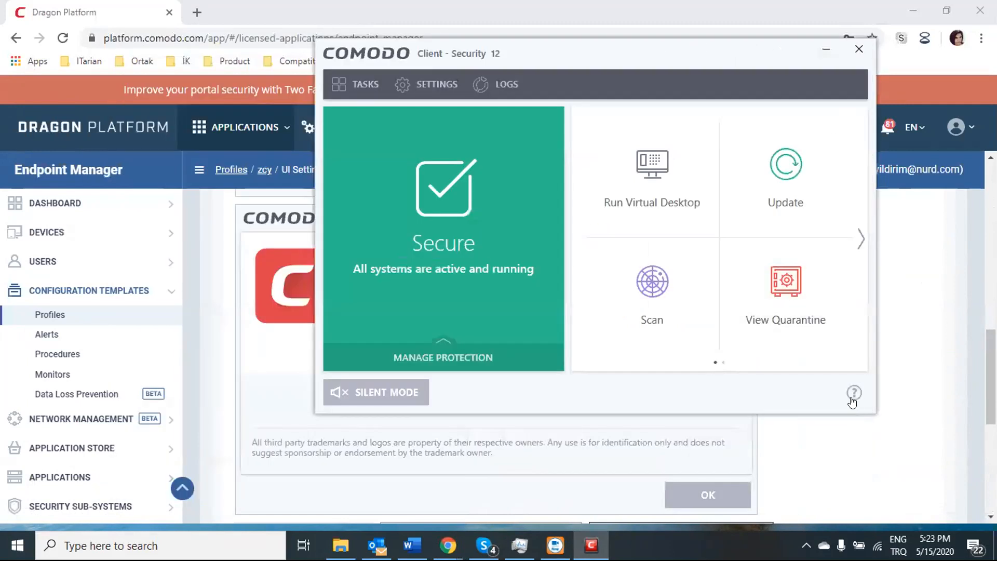
Step: Compare the client's About details (version 12.2.0.8121) with the web preview, then close them
left_click(854, 393)
left_click(883, 444)
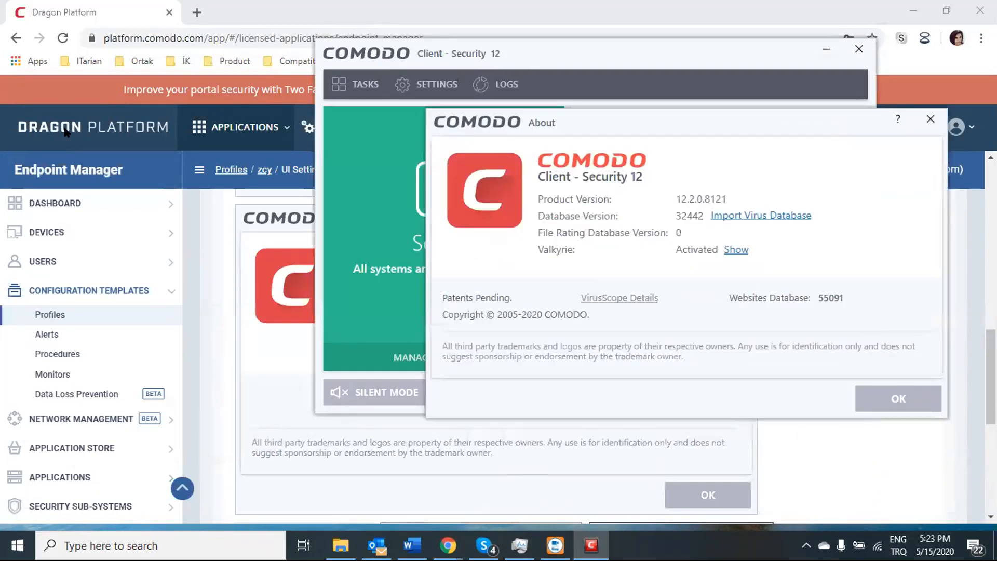
left_click(248, 300)
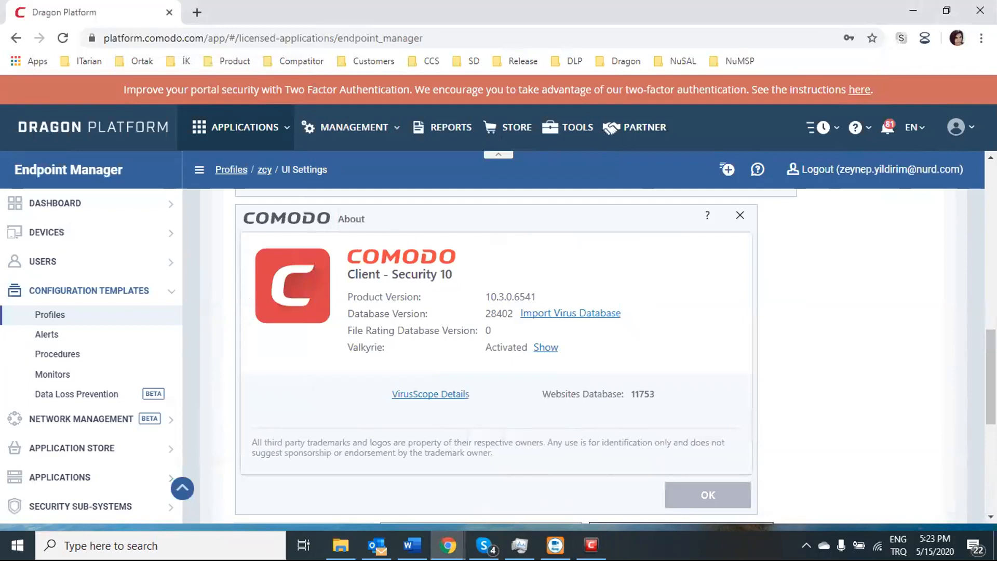
left_click(591, 544)
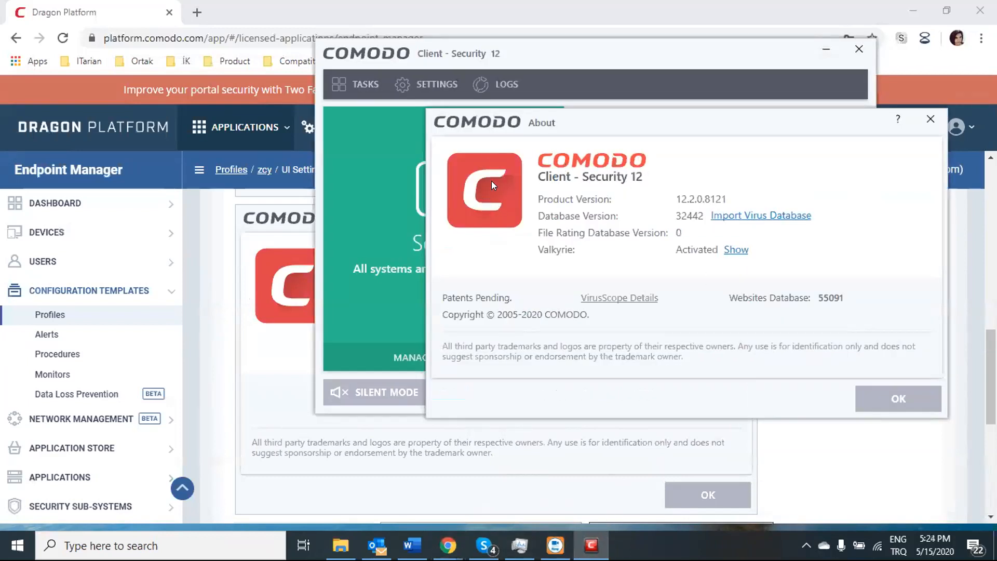
left_click(928, 118)
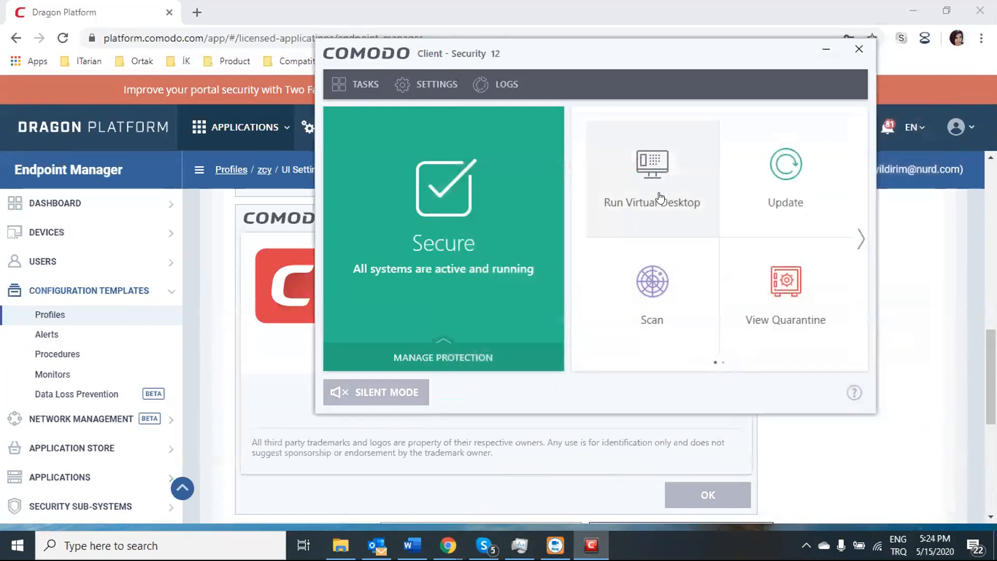
Step: Start a COMODO Virtual Desktop session, pause it and switch back to the Windows view
left_click(659, 197)
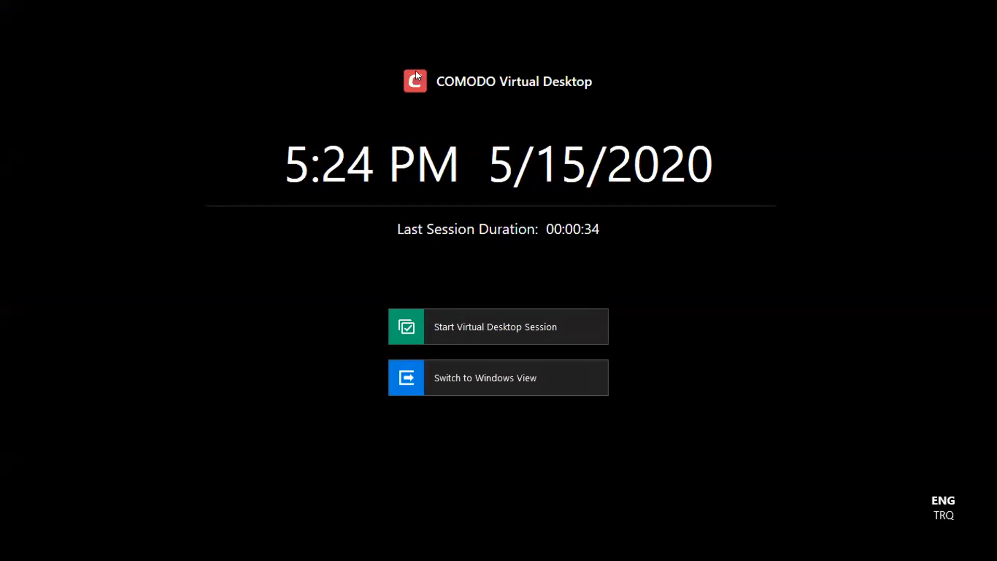
left_click(461, 321)
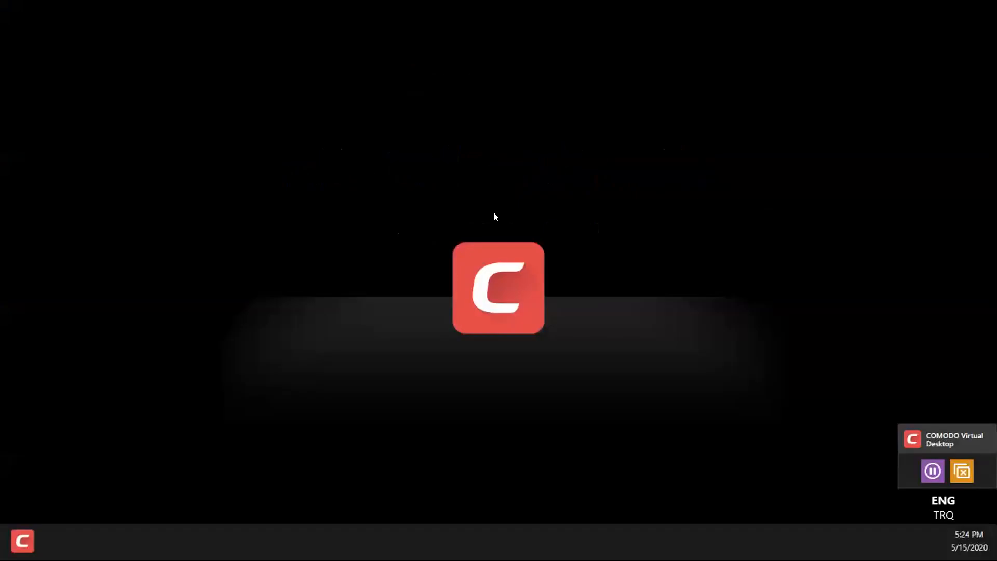
left_click(16, 542)
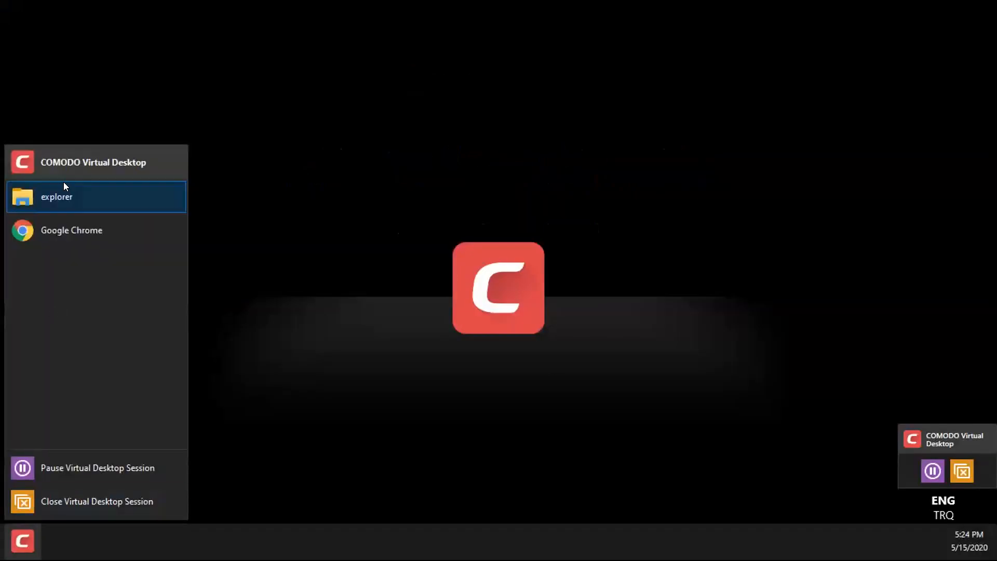
left_click(934, 471)
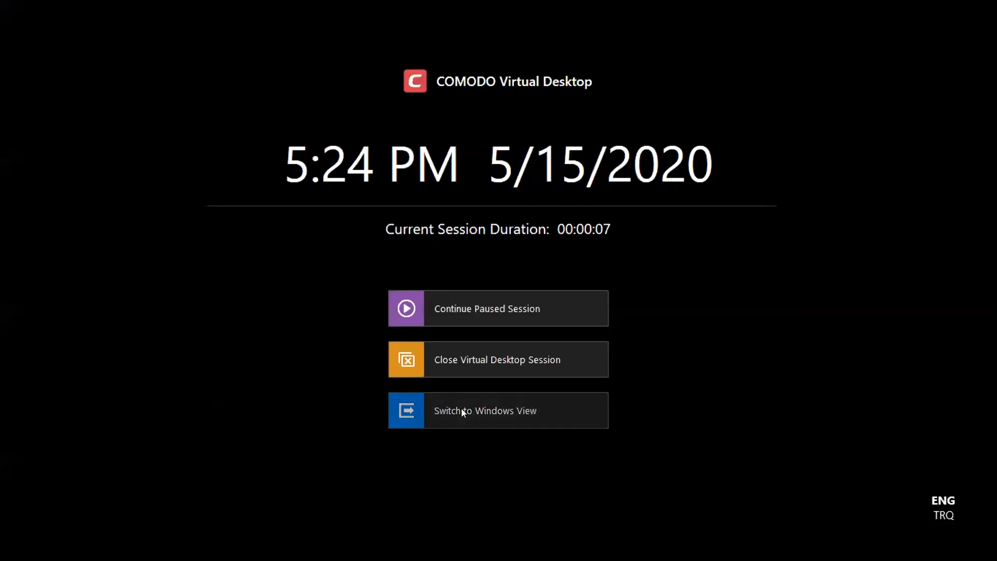
left_click(461, 408)
left_click_drag(968, 440, 936, 437)
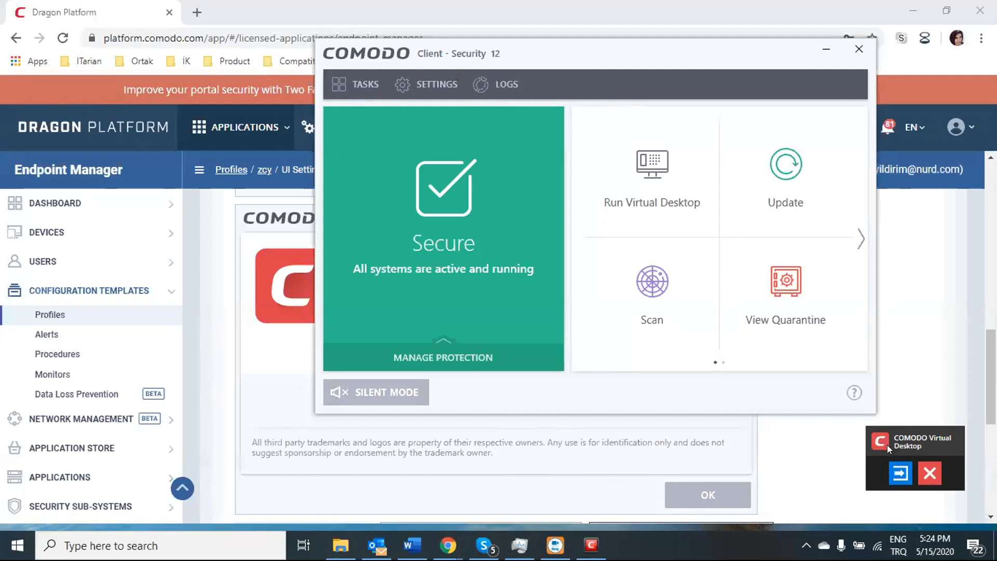
Step: Close the virtual desktop session with OK and minimize Client Security to show the preview page
left_click(927, 468)
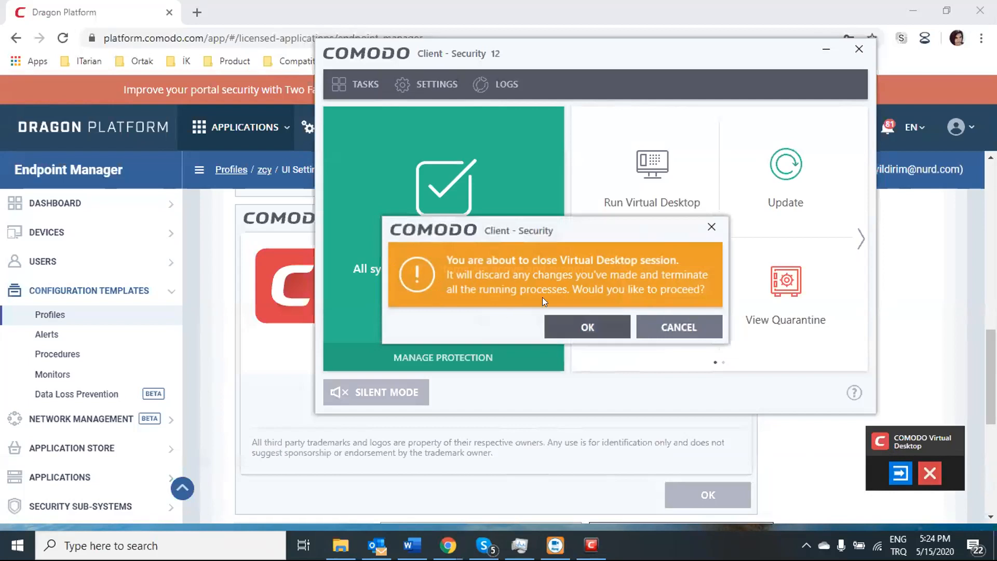
left_click(580, 331)
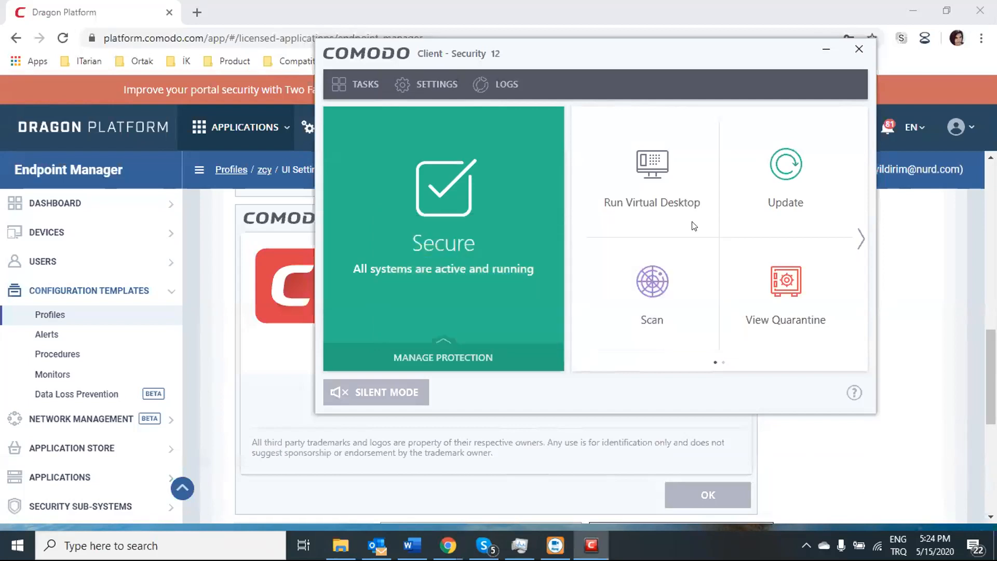
left_click(825, 49)
scroll(666, 417, "up", 1)
scroll(666, 417, "up", 9)
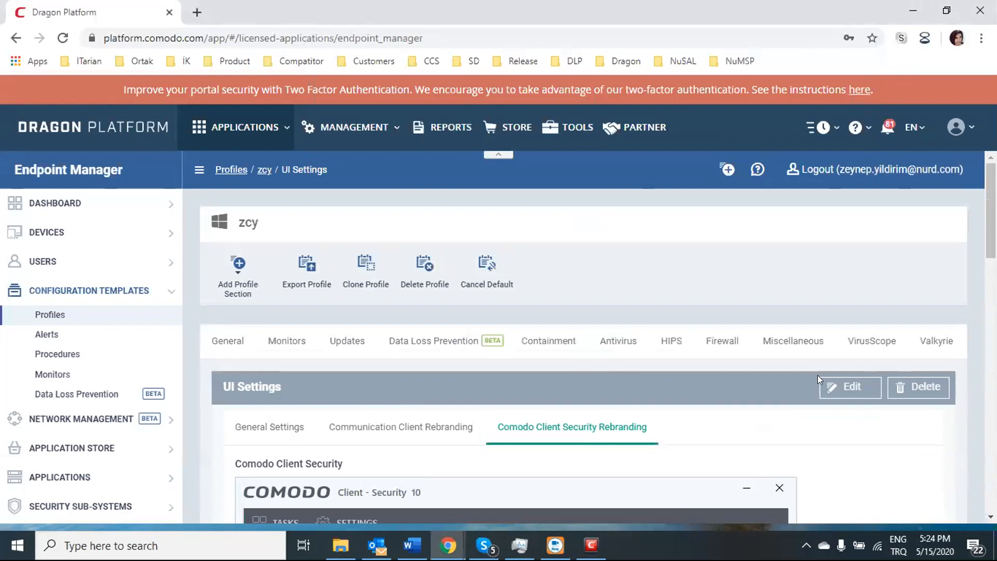
scroll(332, 405, "down", 1)
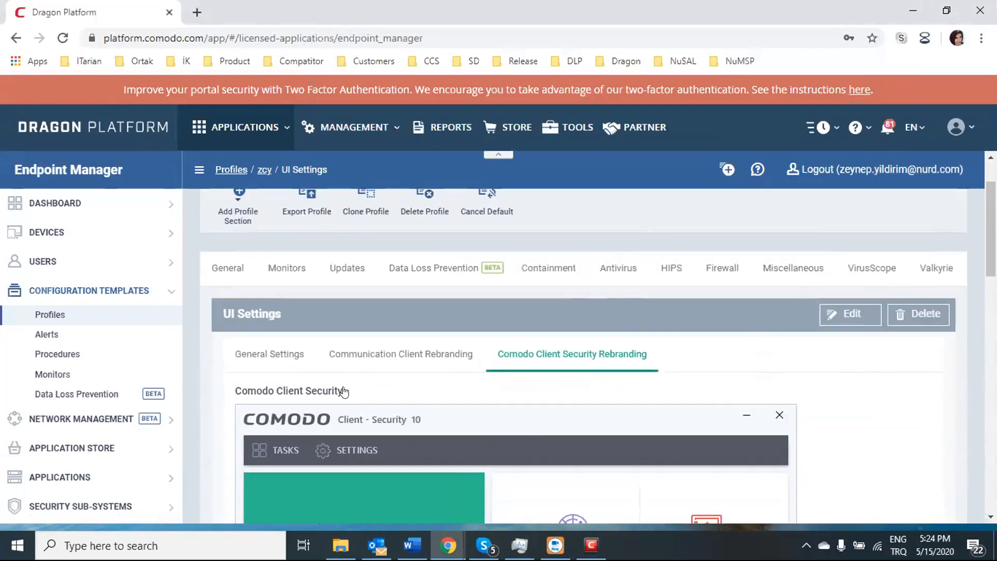
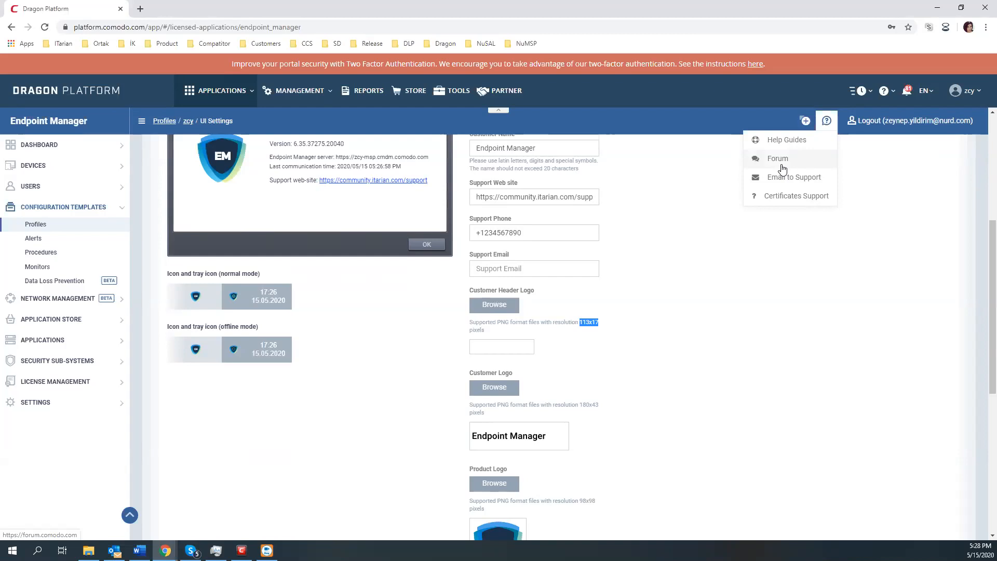
Step: Review the 113x17 customer header and 180x43 customer logo requirements, then scroll to Product Logo and Icon
left_click(696, 301)
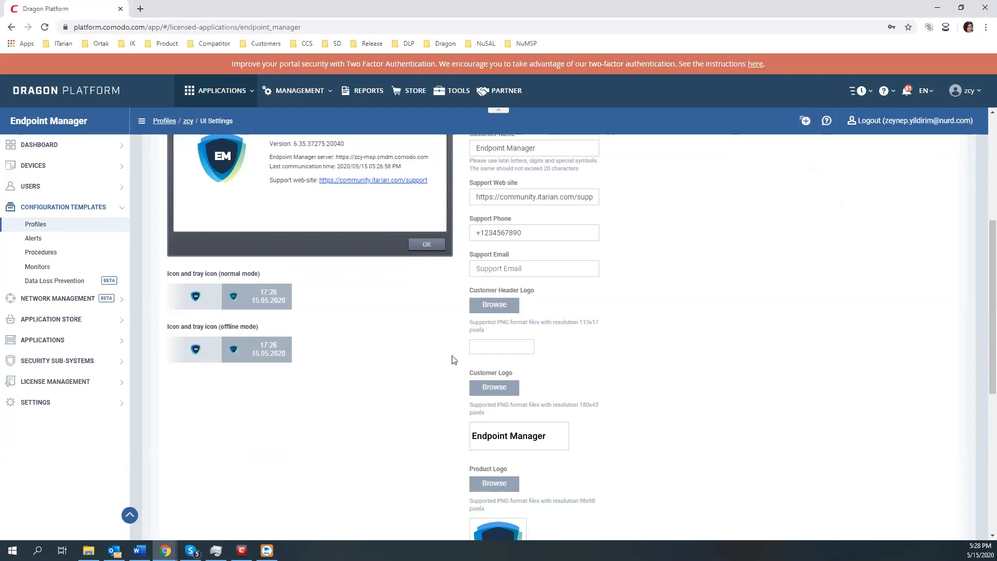
triple_click(548, 336)
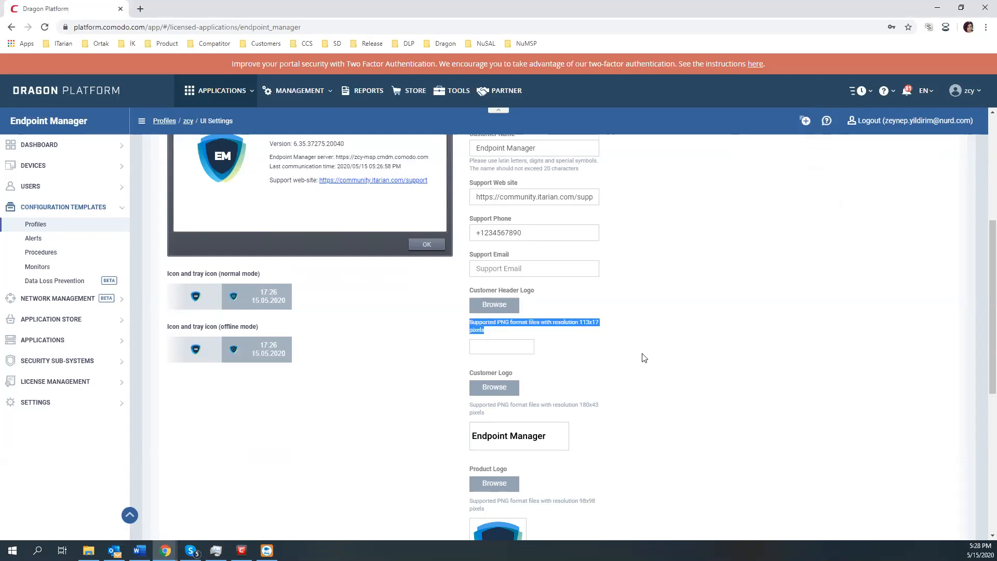
left_click_drag(554, 405, 609, 411)
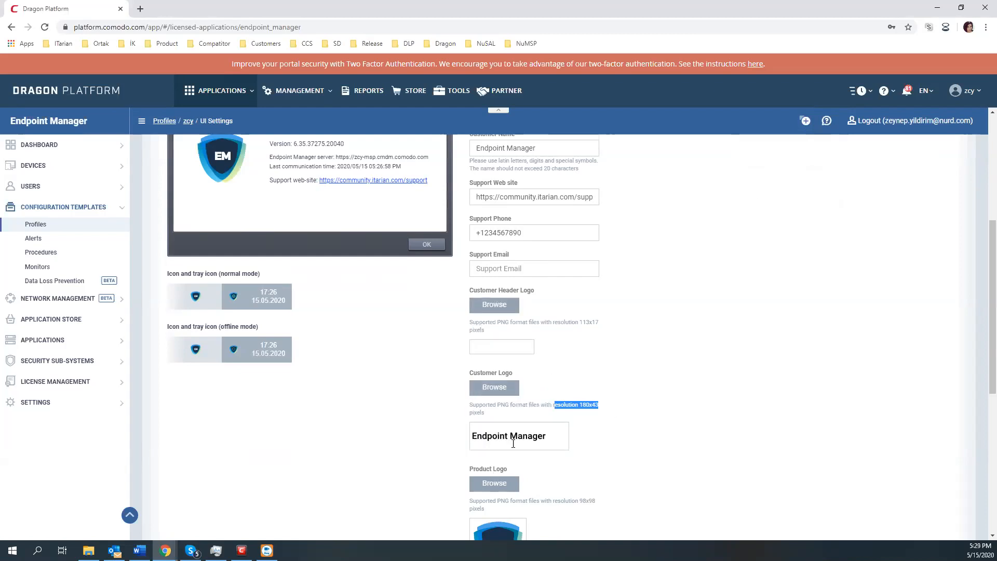
left_click_drag(510, 408, 576, 412)
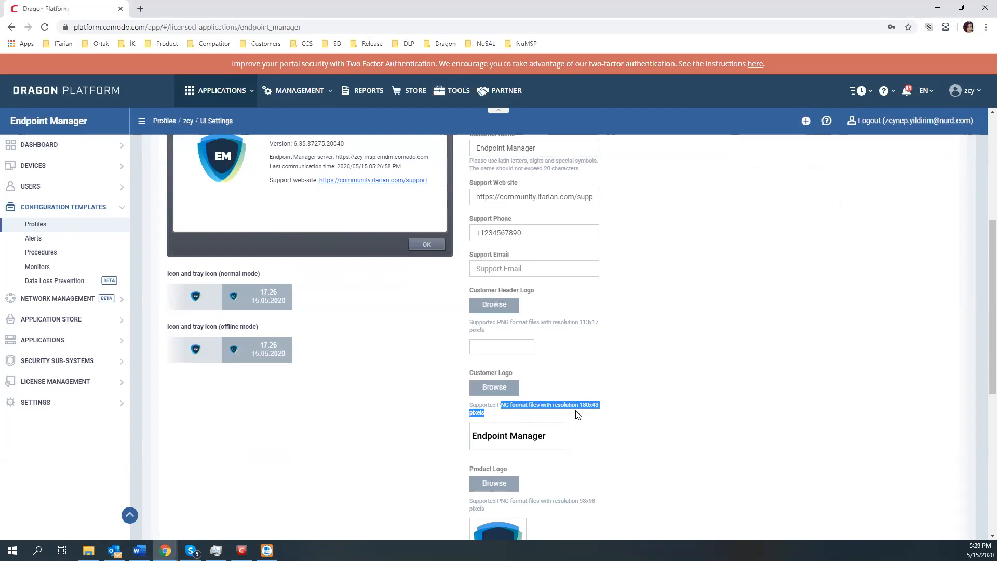
left_click(590, 417)
scroll(590, 417, "down", 2)
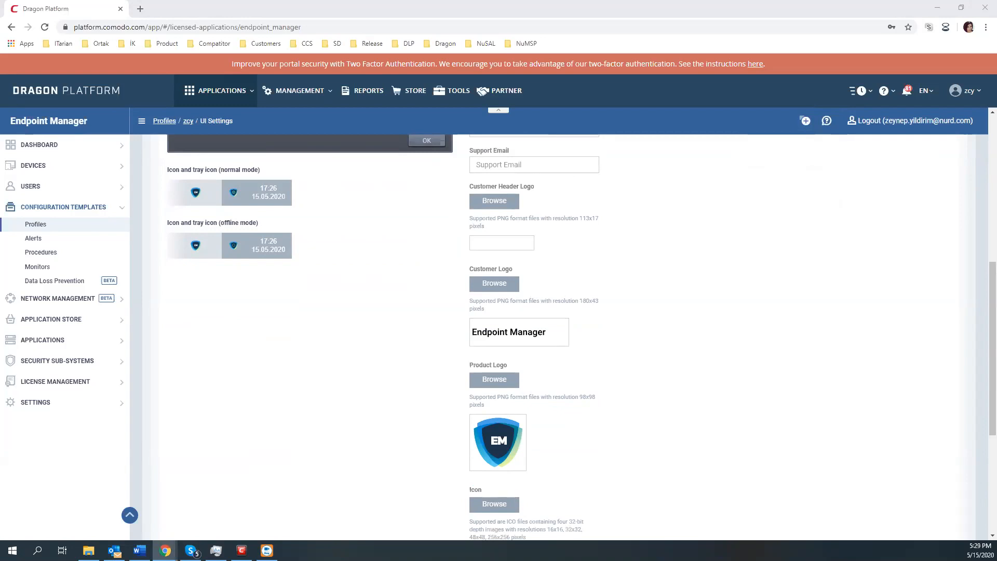
key("alt+Tab")
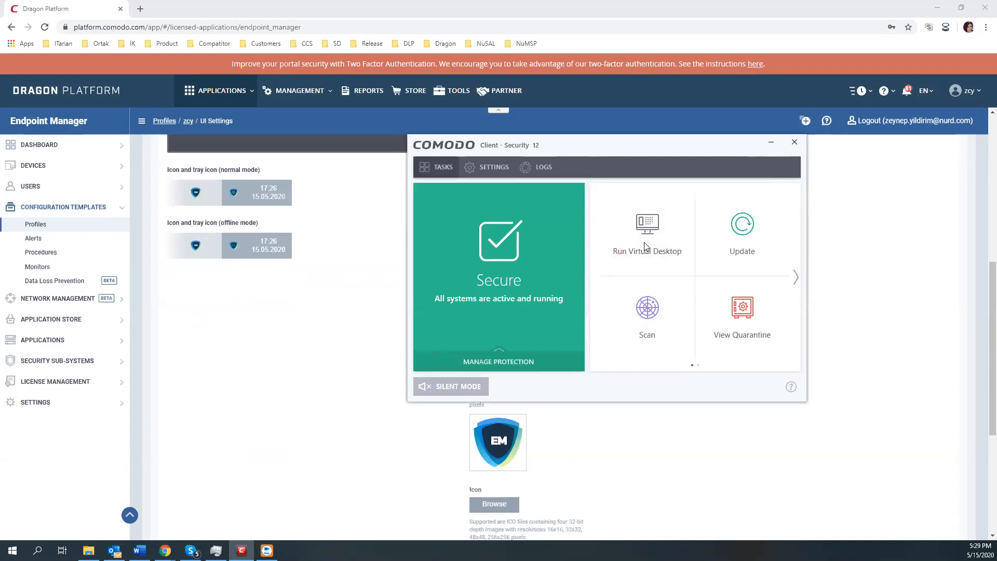
Step: Bring up Containment Tasks in Client Security and move the virtual desktop's floating control box aside
left_click(585, 217)
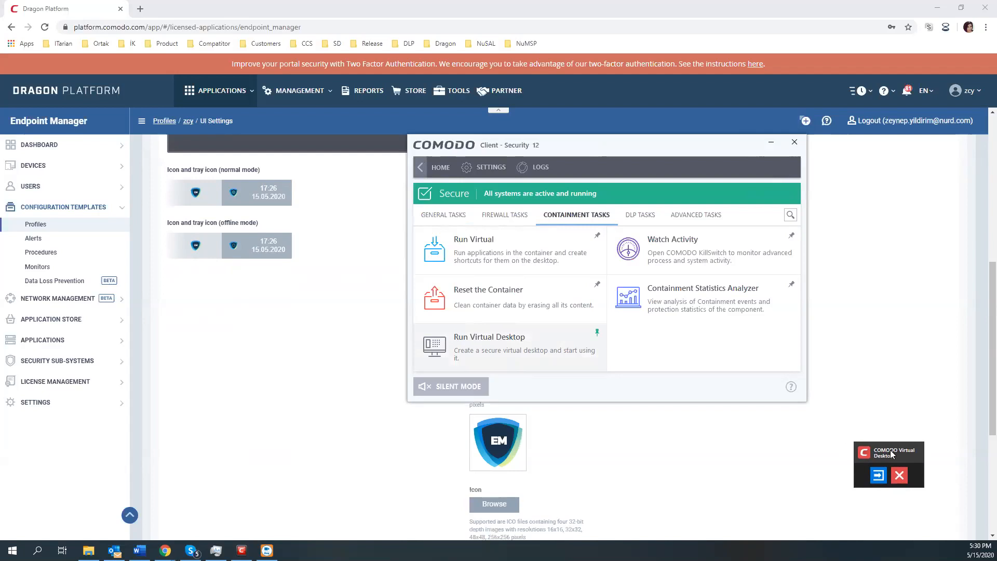
left_click_drag(890, 450, 932, 487)
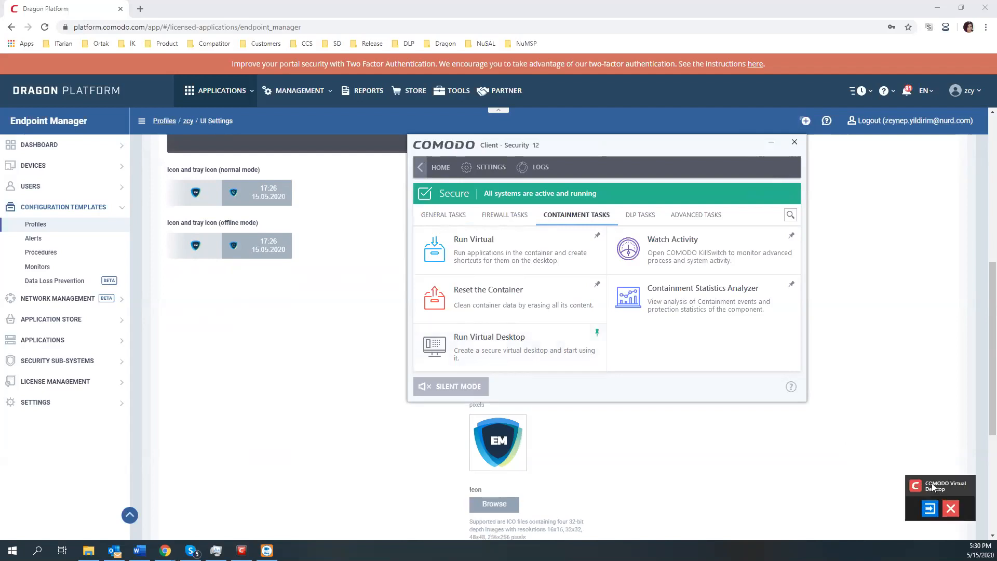